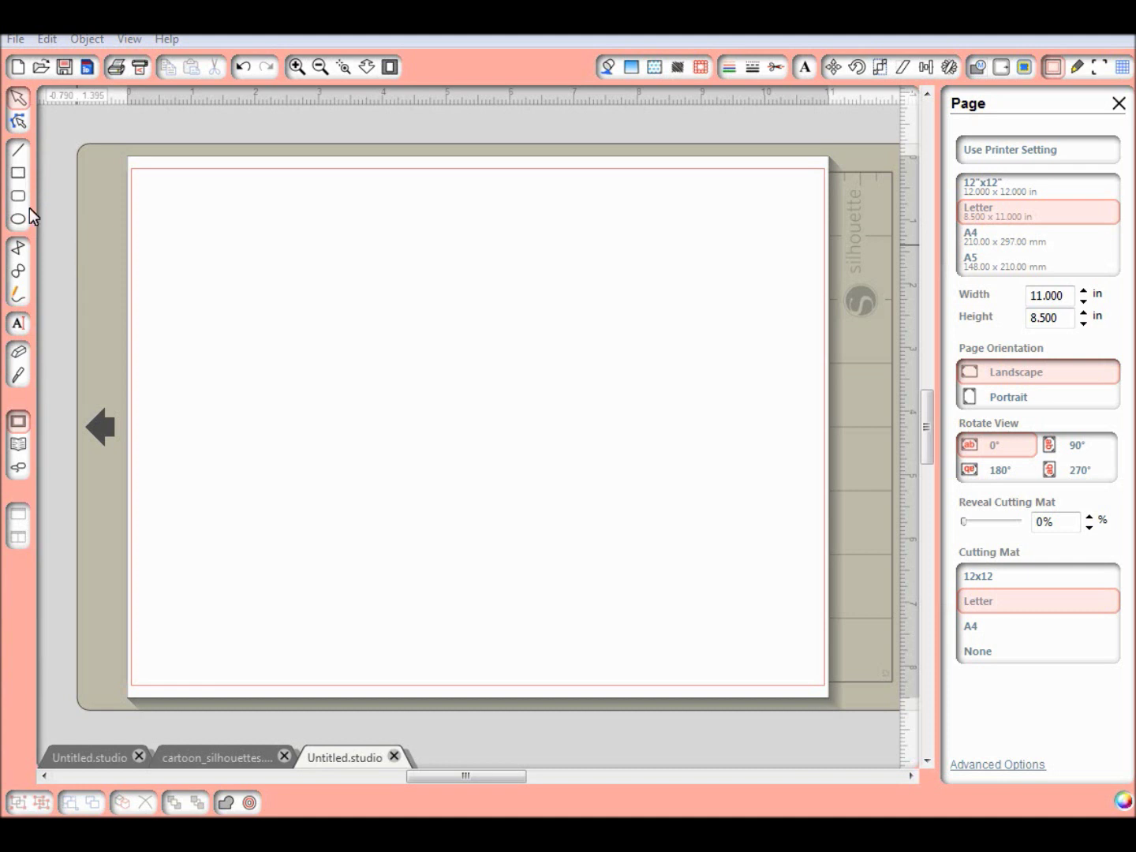
- Draw a rectangle about 3.79 by 3.69 in and pull a new midpoint on its top edge up into a gable peak
left_click(18, 176)
mouse_move(274, 337)
left_mouse_down()
mouse_move(401, 482)
mouse_move(461, 531)
mouse_move(545, 544)
mouse_move(515, 572)
left_mouse_up()
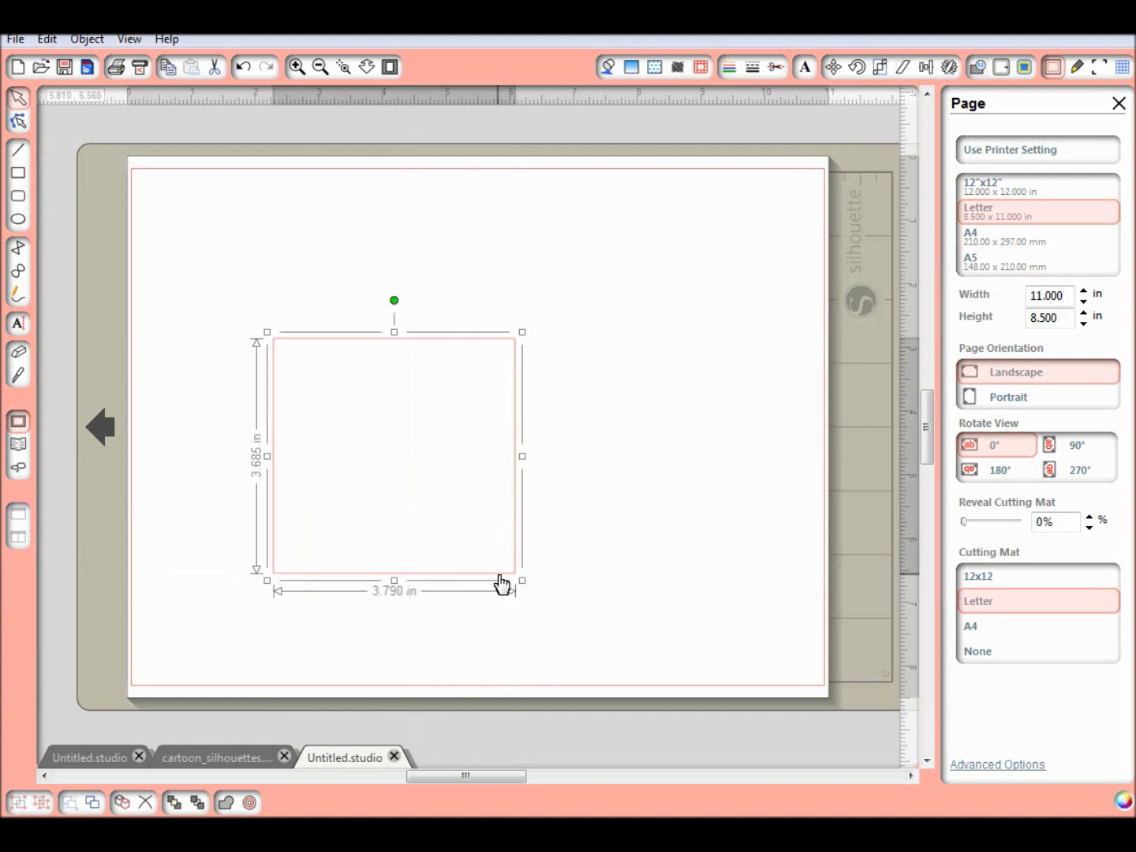
double_click(502, 584)
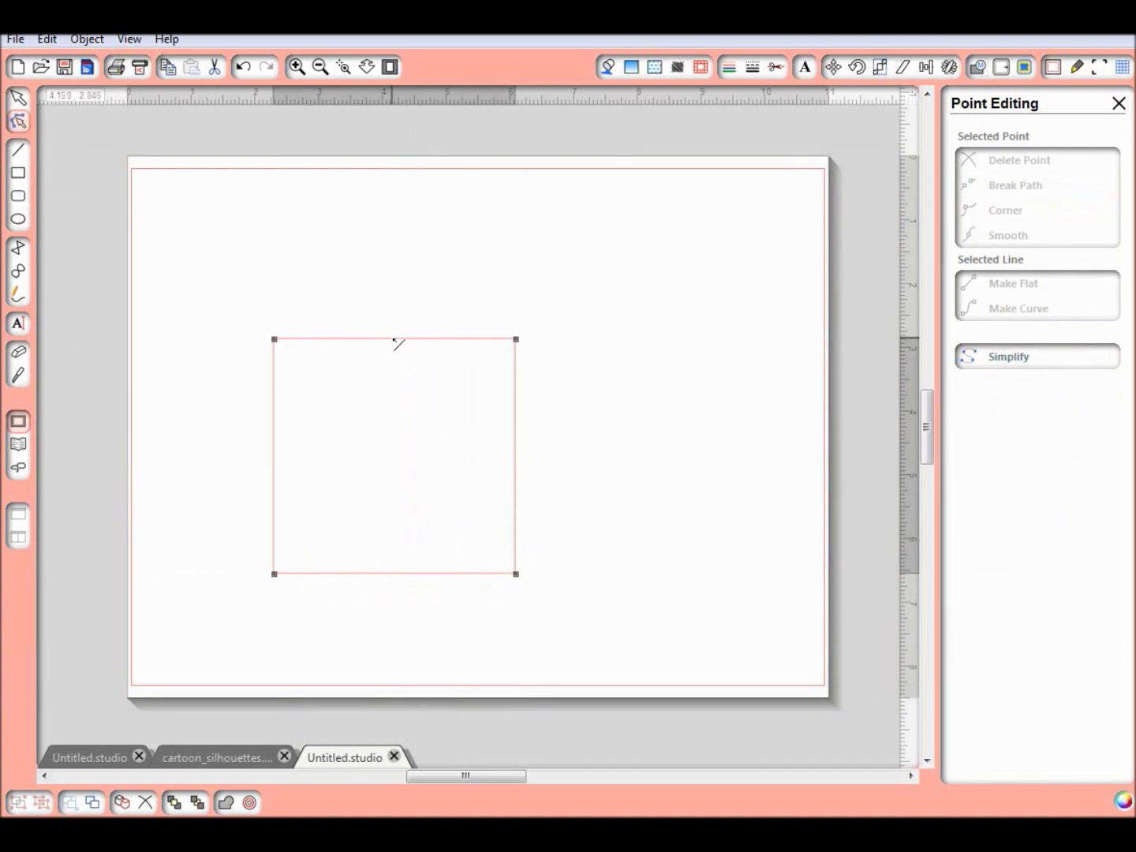
left_click(394, 340)
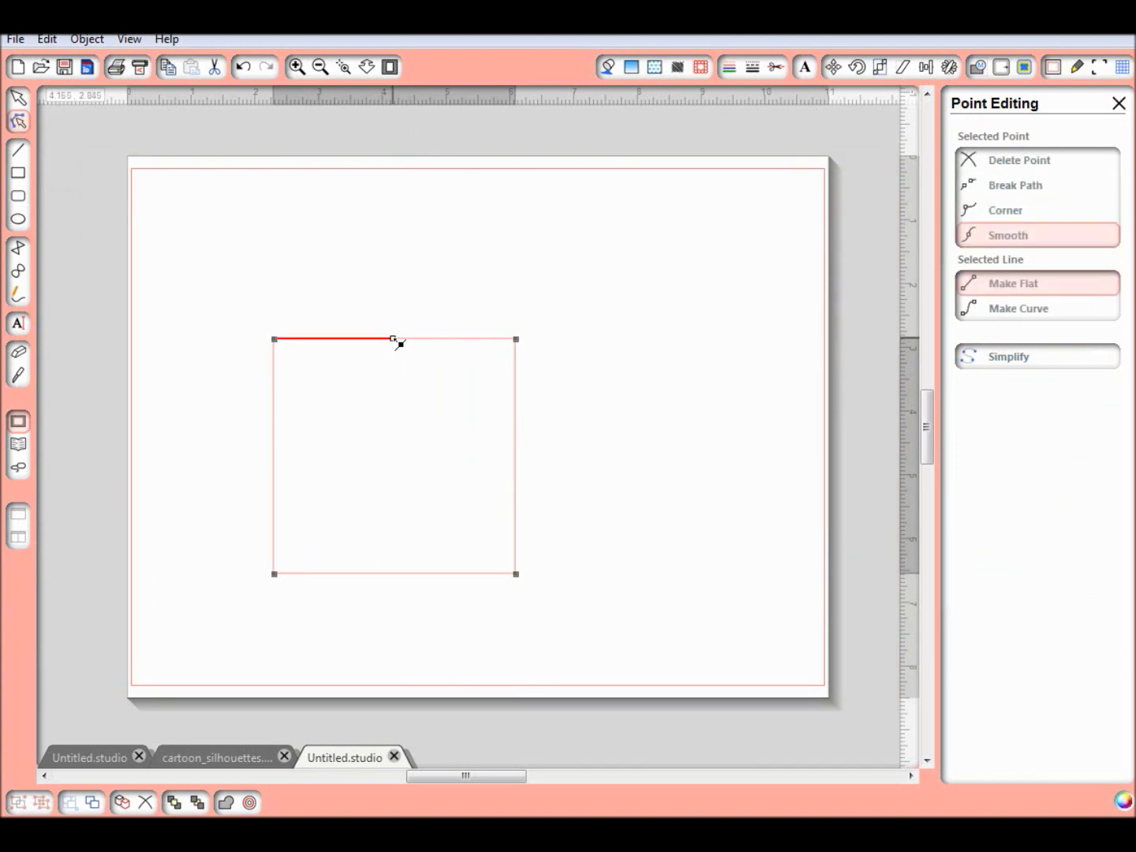
left_click_drag(394, 340, 395, 230)
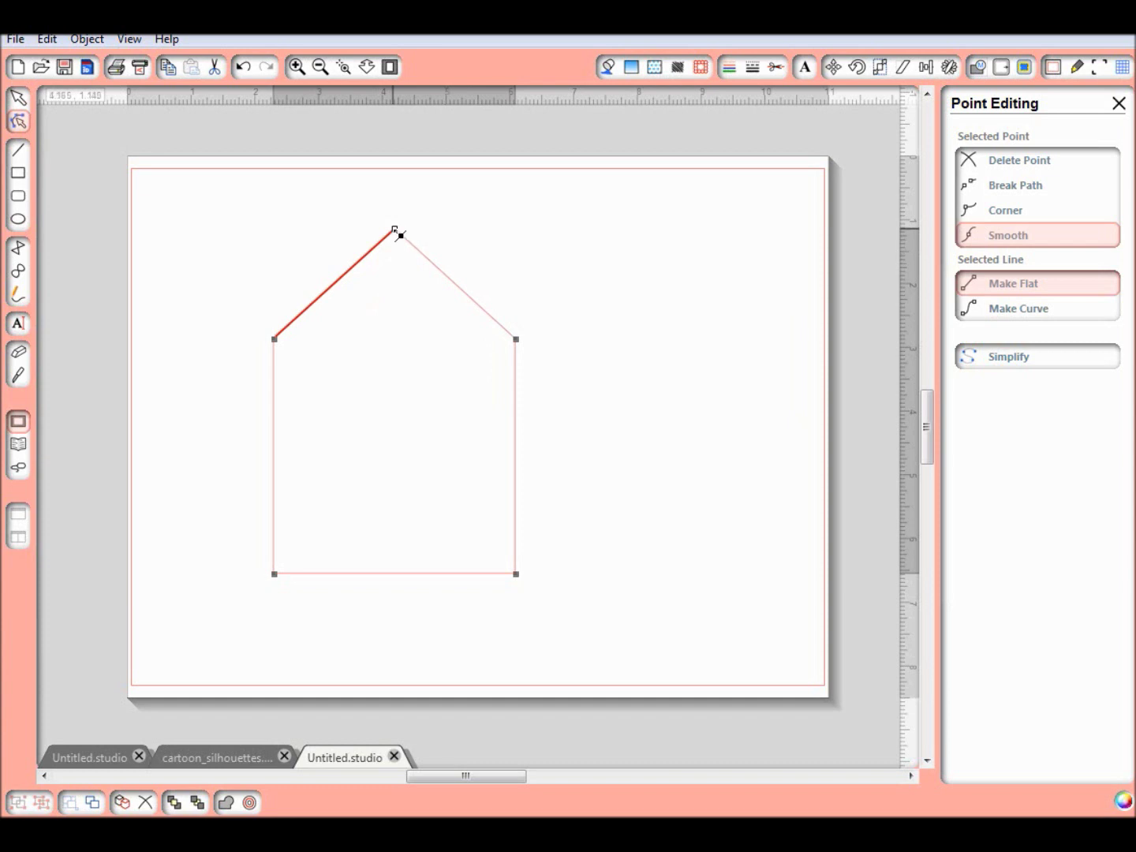
left_click_drag(393, 228, 396, 226)
left_click(527, 251)
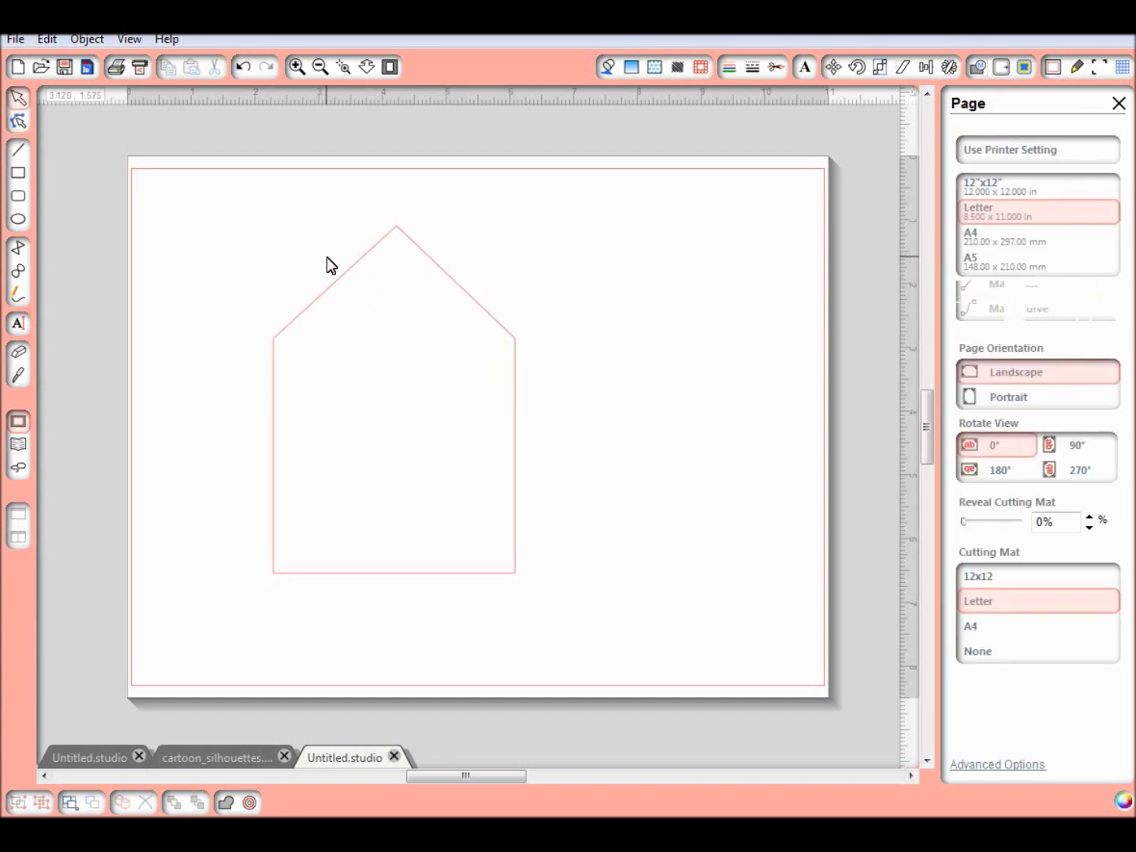
- Draw a narrow upright rectangle about 0.38 by 4.04 in beside the house as a roof strip
left_click(20, 175)
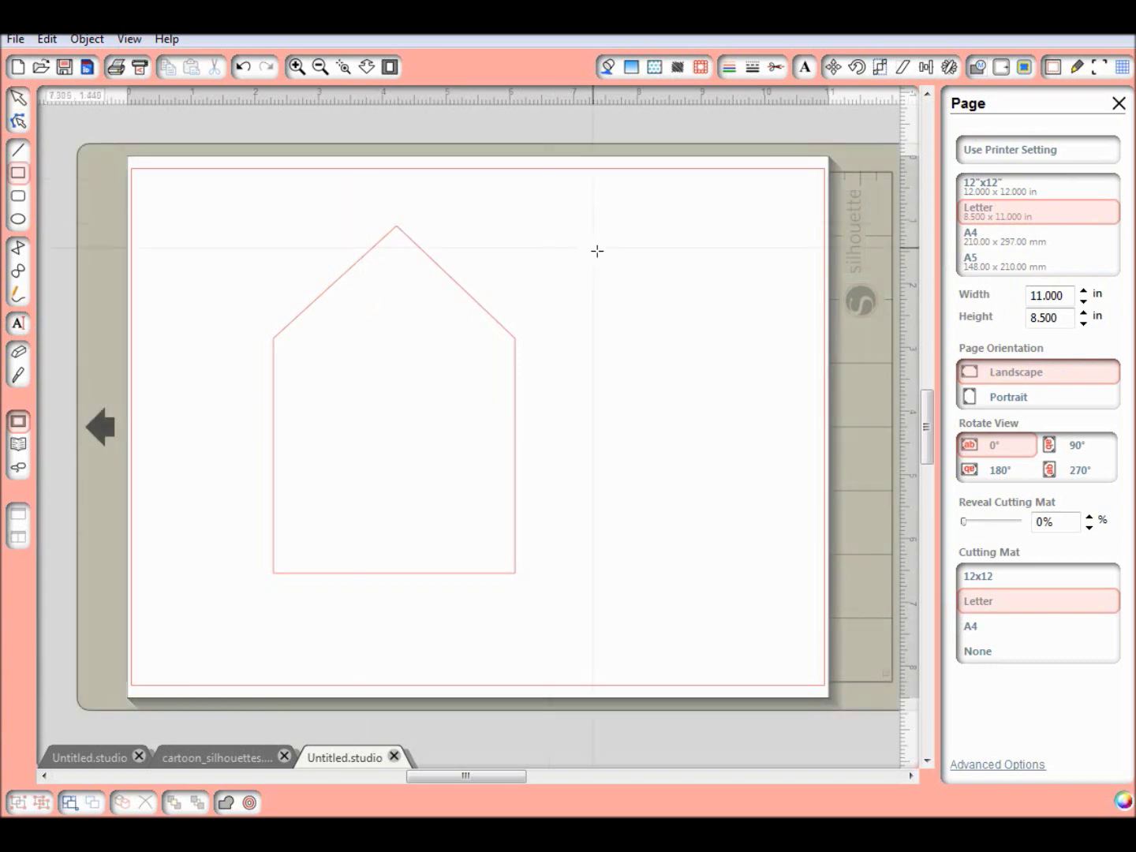
left_click_drag(600, 242, 623, 501)
left_click(625, 506)
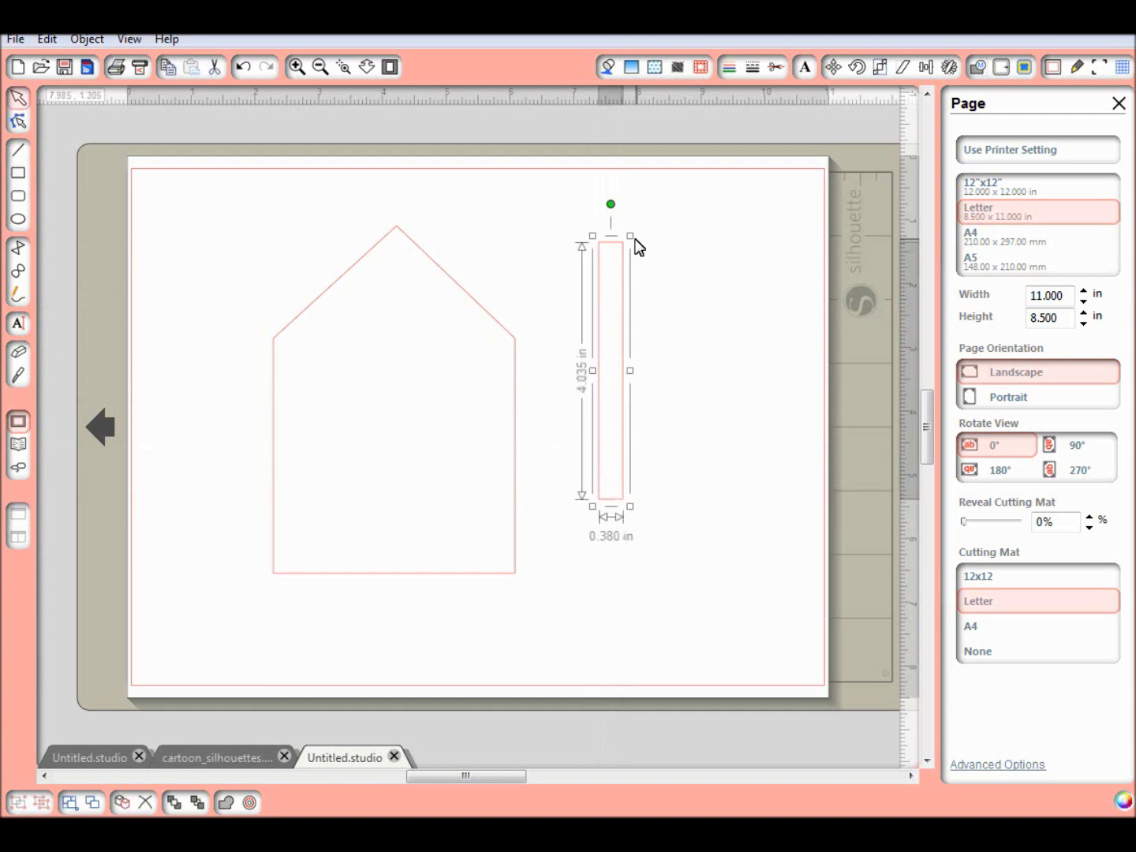
- Rotate the strip to the house's right roof slope, align it with the peak and scale it to about 3.55 by 0.33 in
left_click_drag(610, 204, 485, 252)
left_click_drag(539, 302, 437, 240)
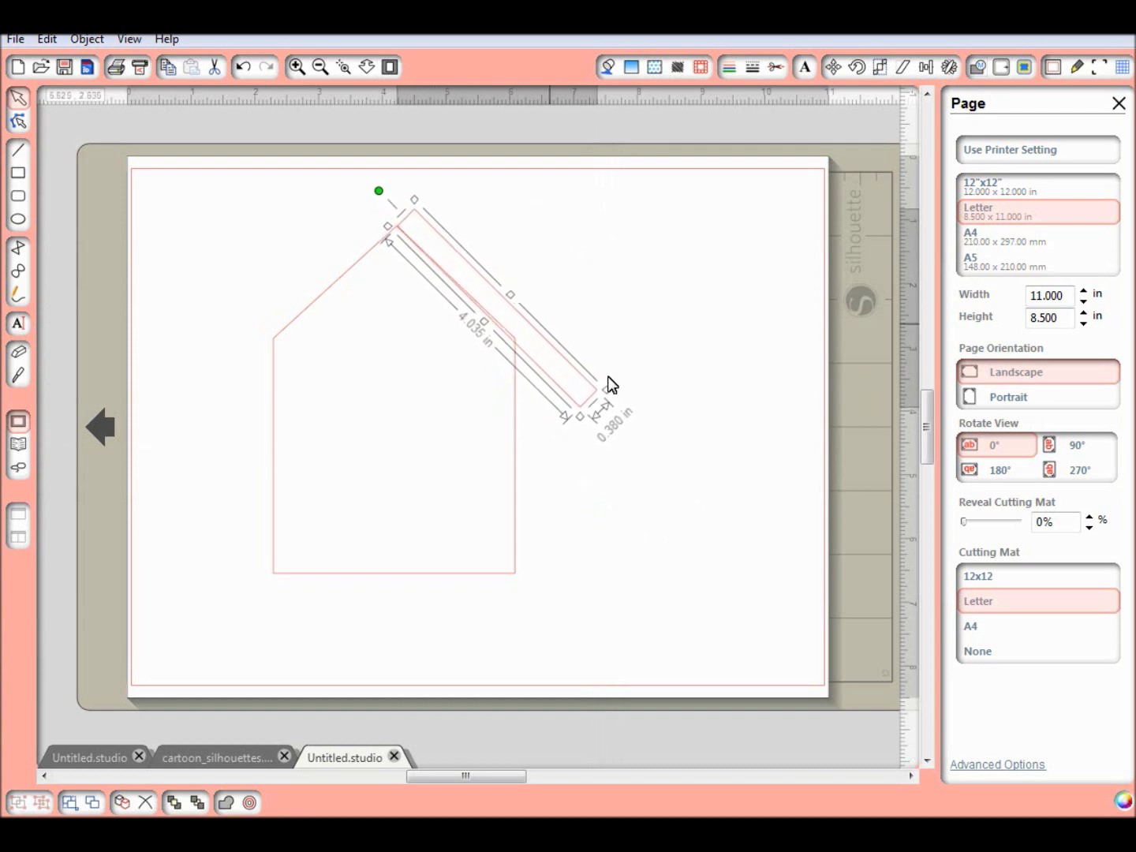
left_click_drag(610, 389, 590, 366)
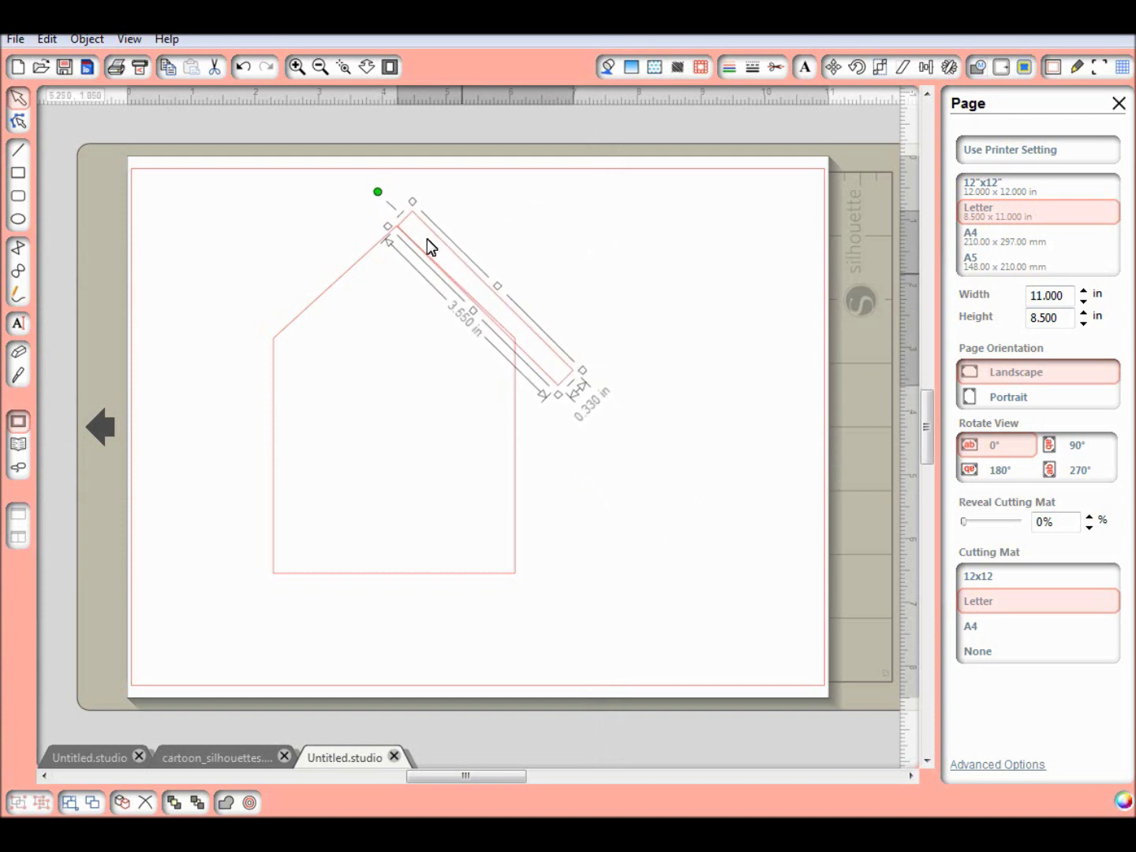
left_click_drag(380, 192, 379, 194)
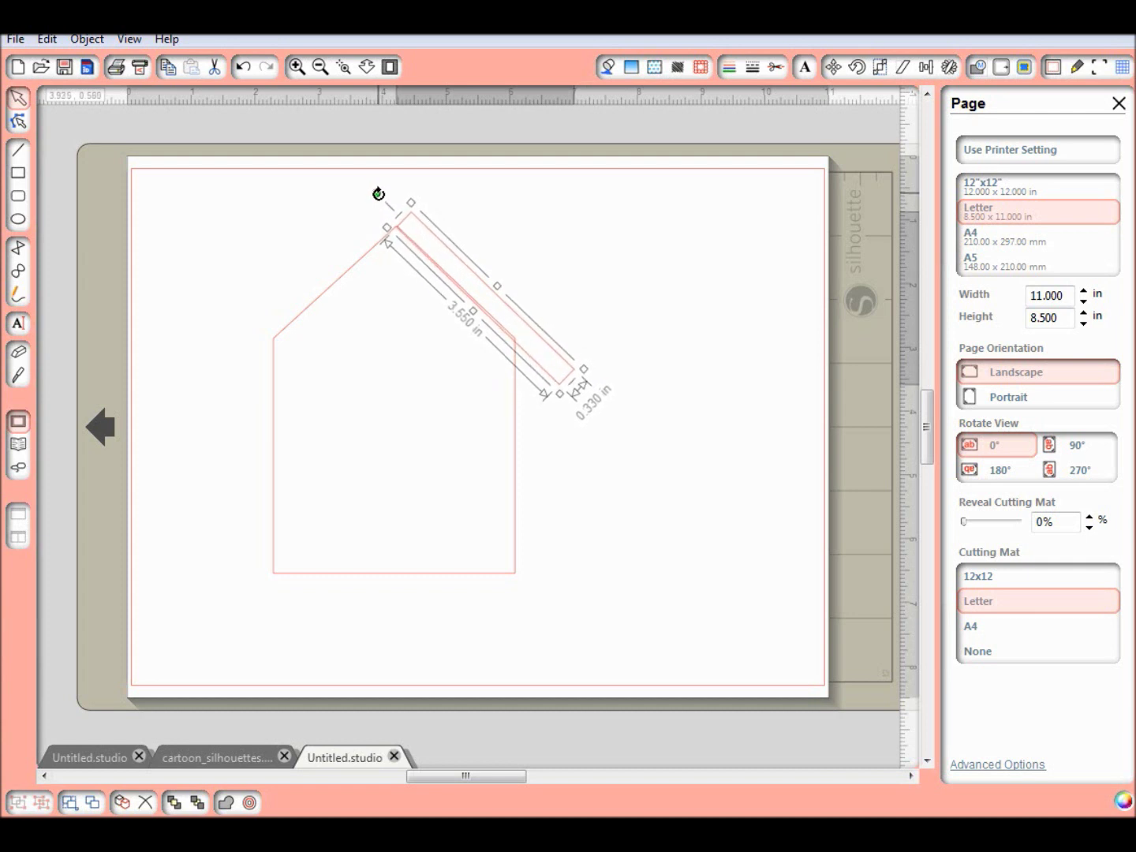
left_click_drag(479, 282, 480, 280)
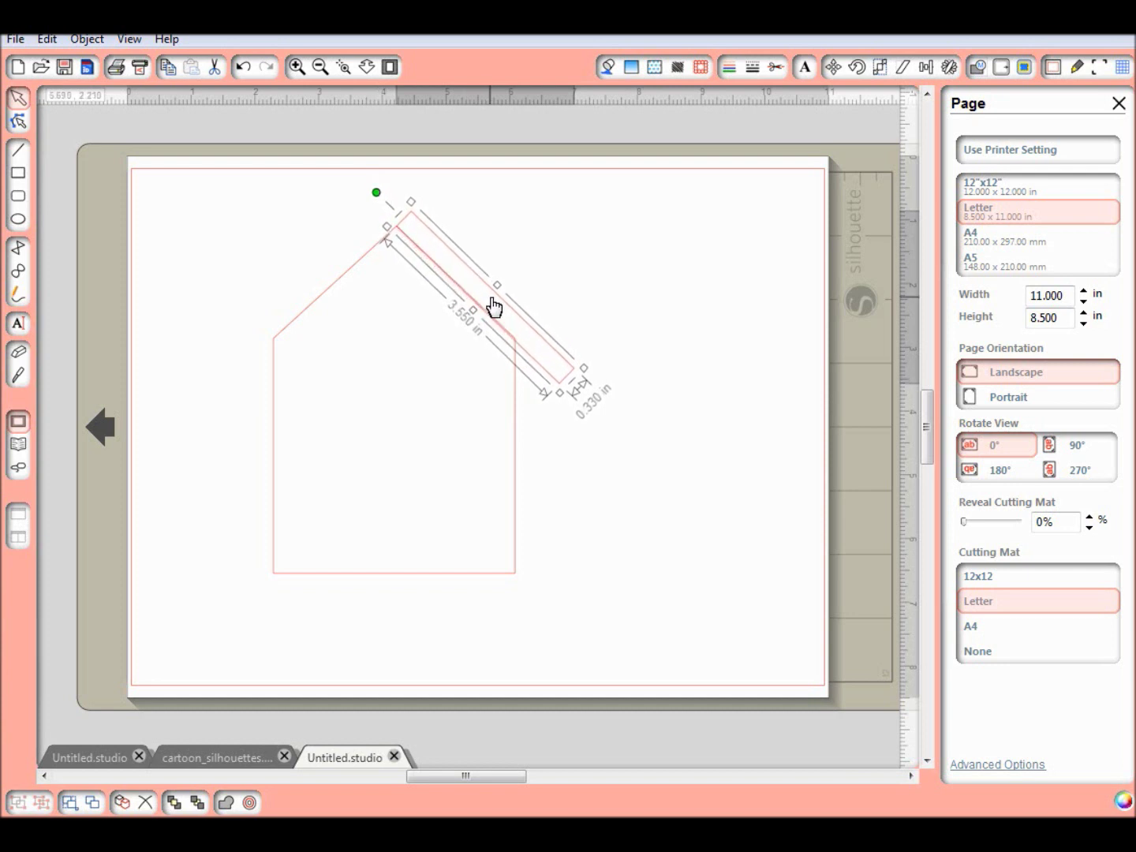
- Mirror the roof strip to the left and align the copy with the left roof slope
left_click(948, 67)
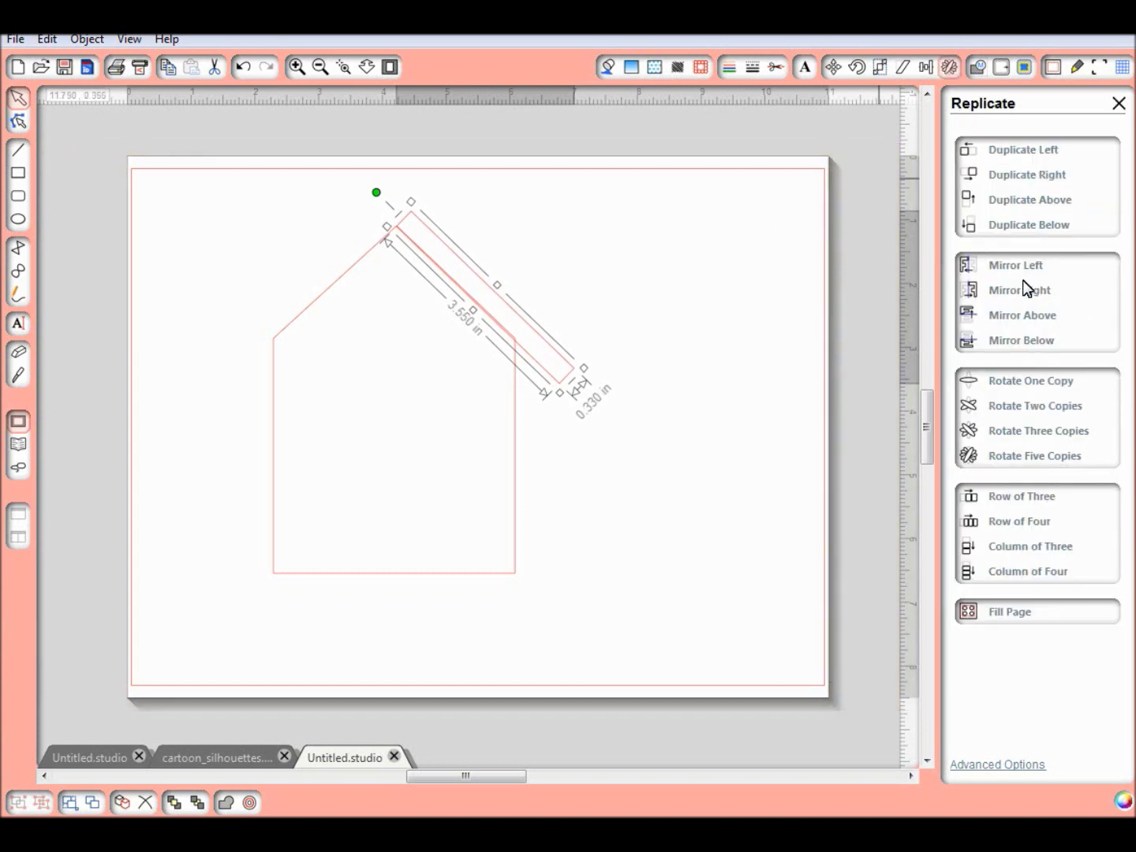
left_click(1019, 266)
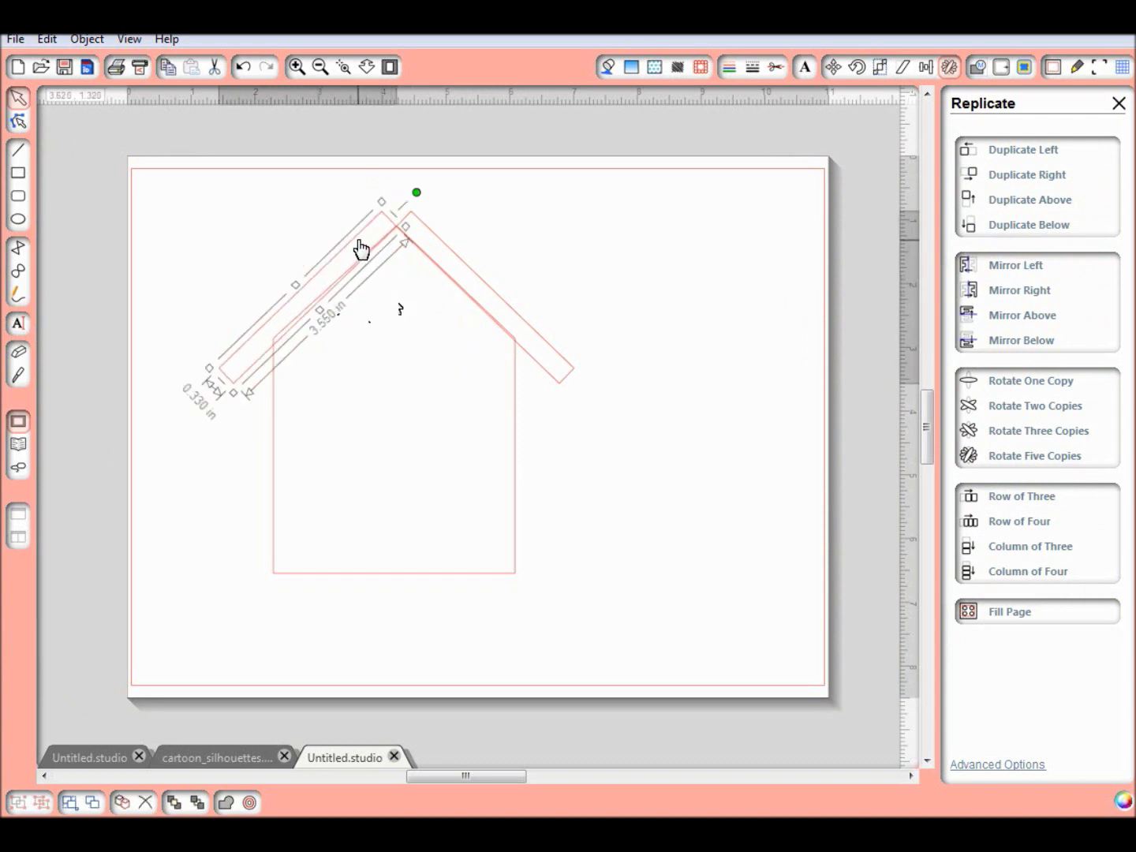
left_click_drag(359, 245, 358, 246)
- Move the right roof strip's upper corner point directly above the house peak to form a vertical end
double_click(438, 234)
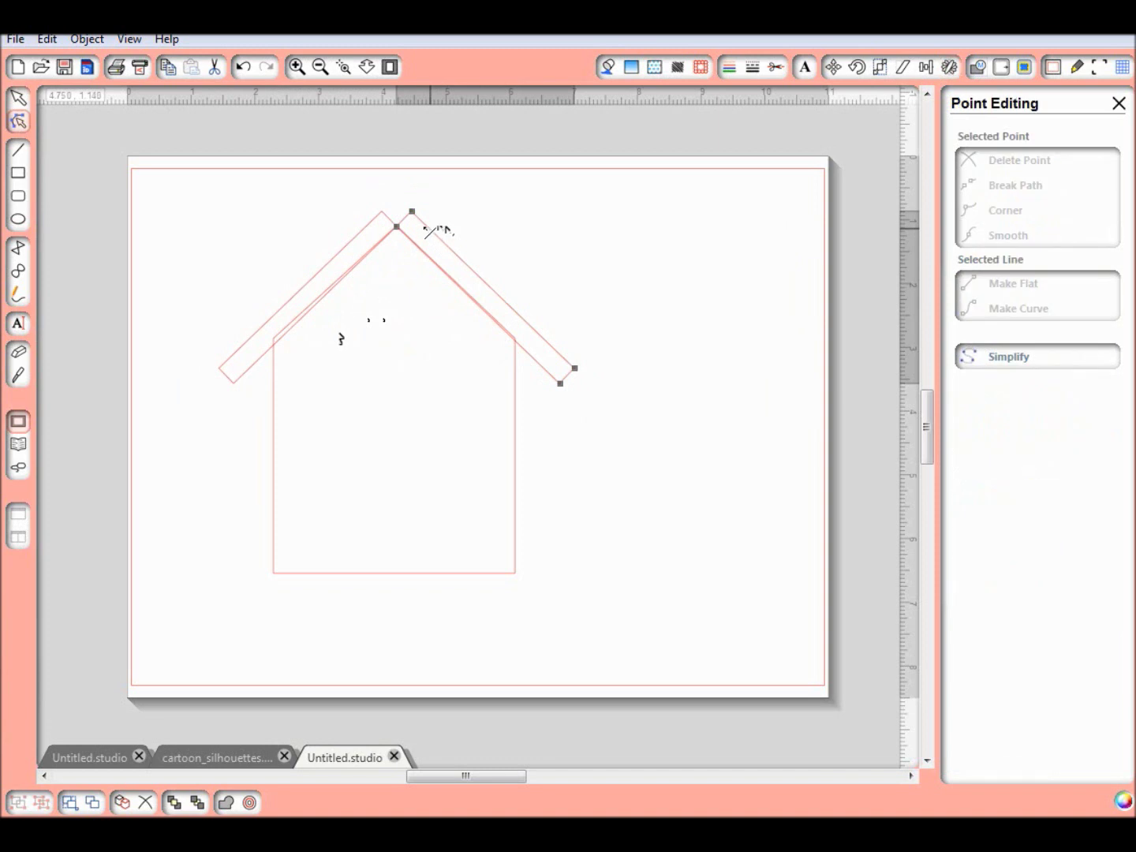
left_click(412, 213)
left_click_drag(403, 206, 396, 204)
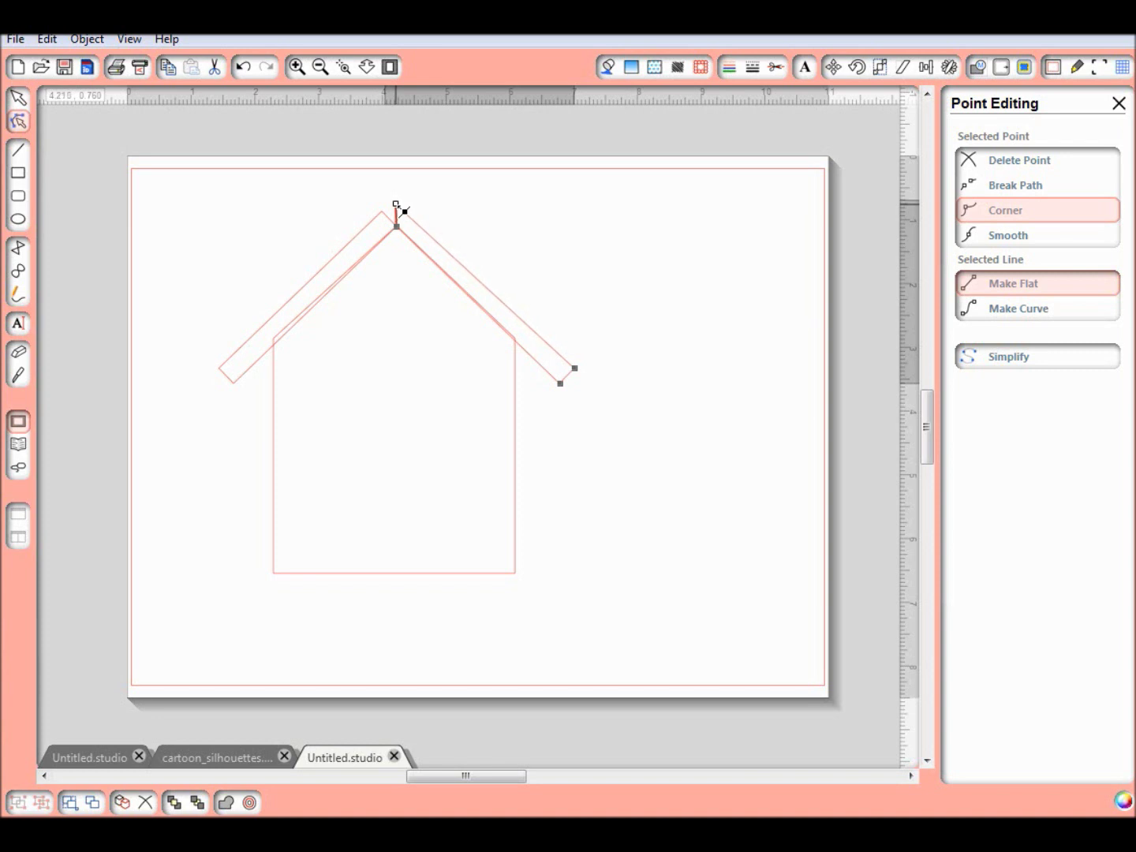
left_click(387, 224)
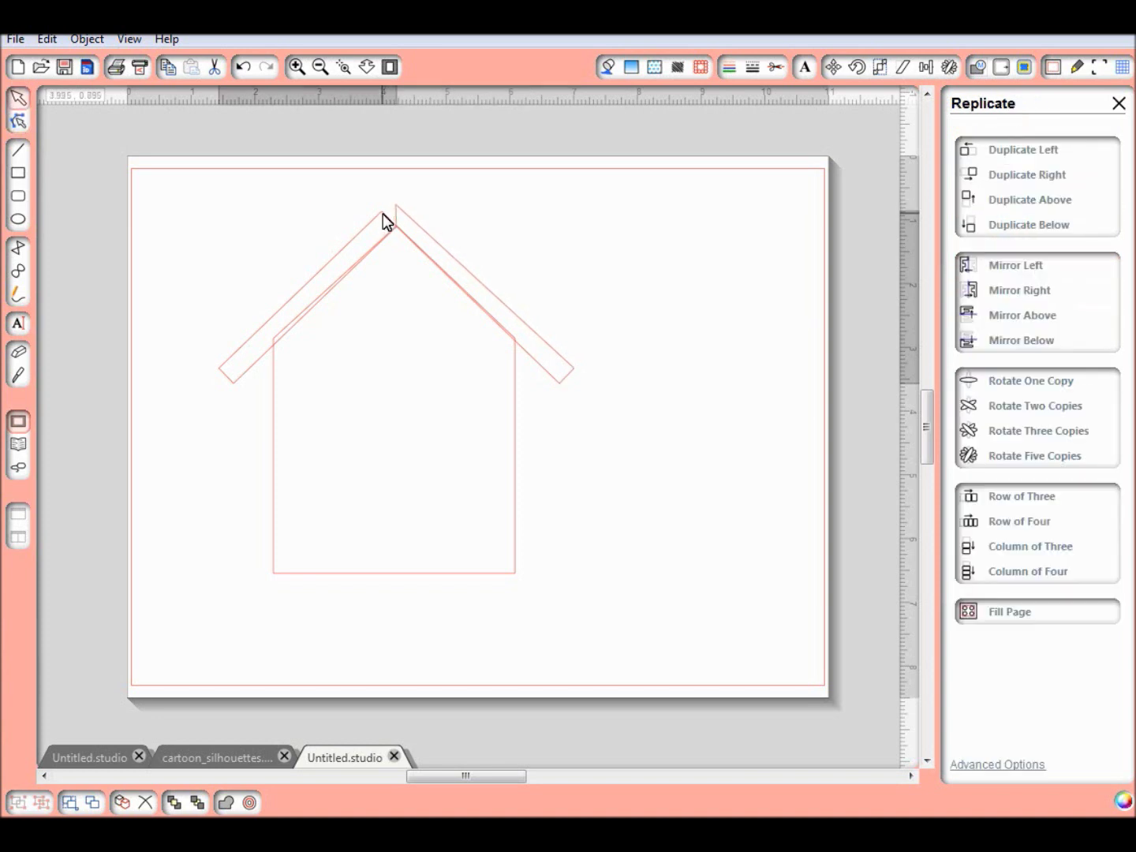
- Move the left roof strip's upper corner point above the peak so it meets the right strip's corner
double_click(386, 224)
left_click(386, 218)
left_click_drag(387, 217, 401, 214)
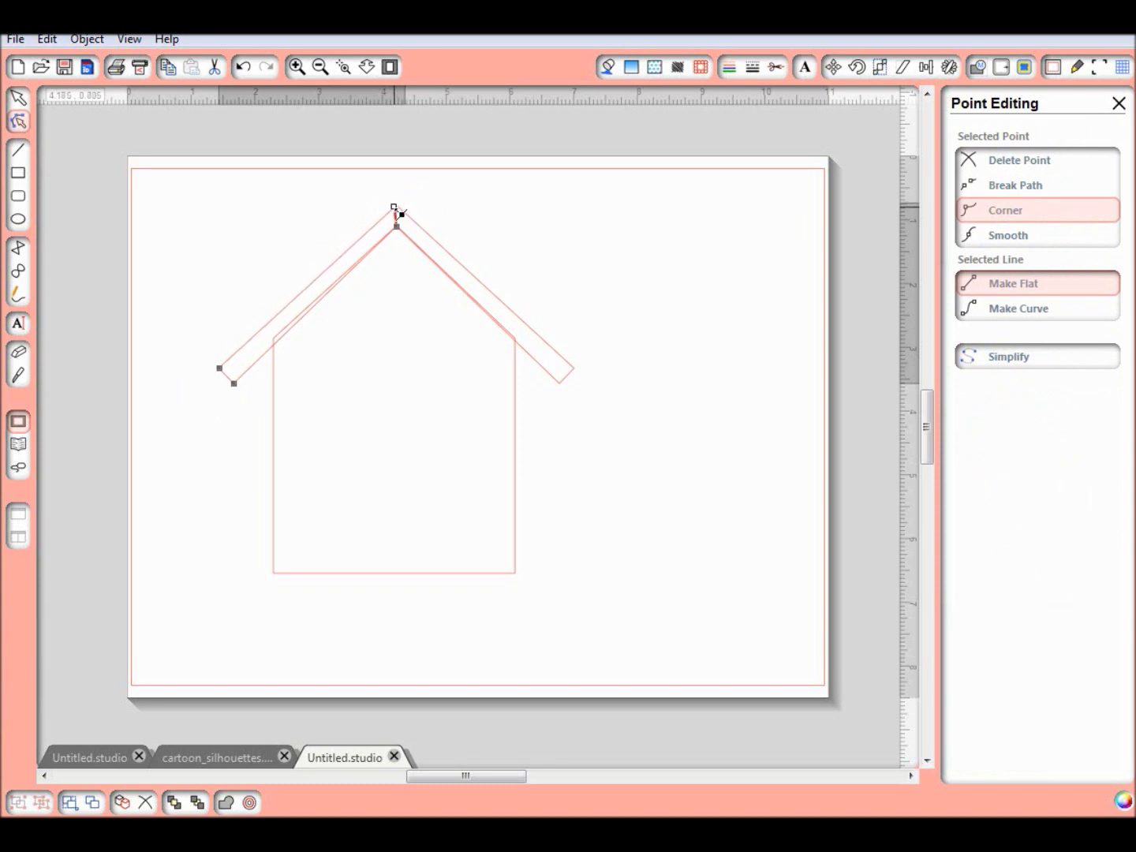
left_click_drag(402, 214, 404, 214)
left_click(607, 323)
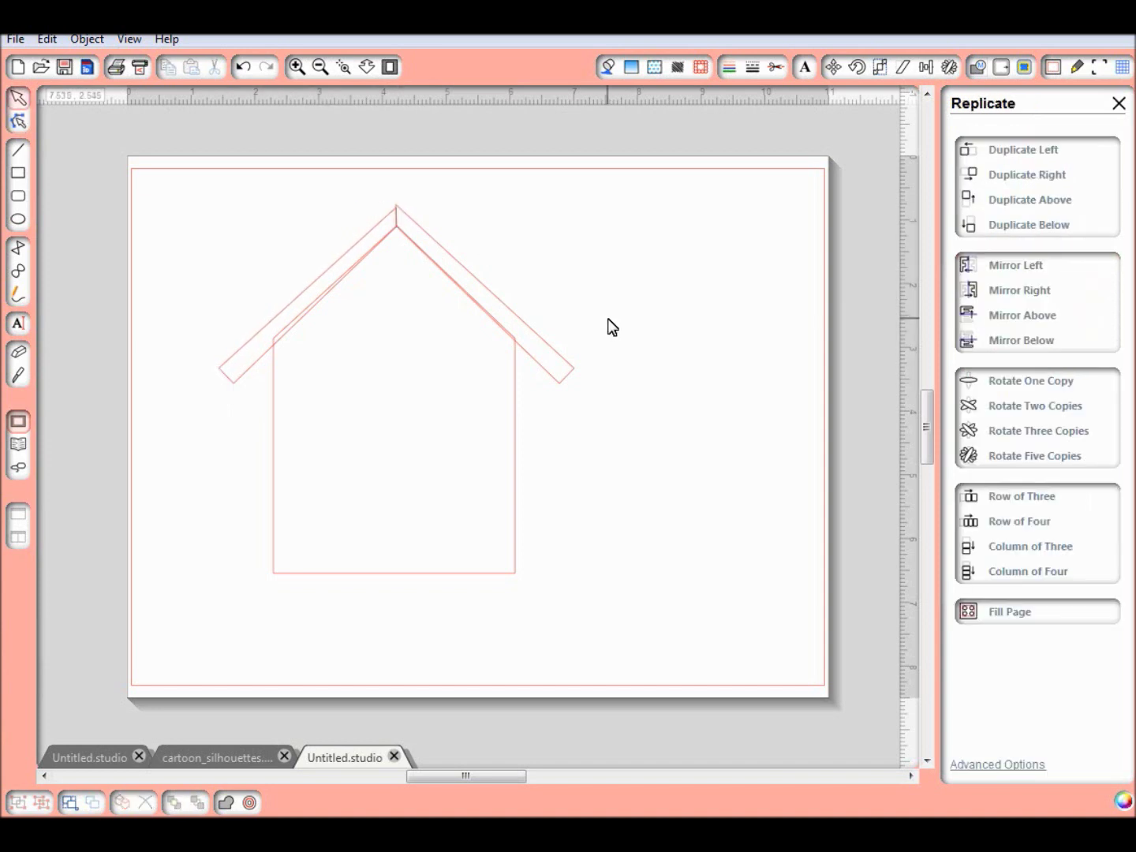
double_click(385, 233)
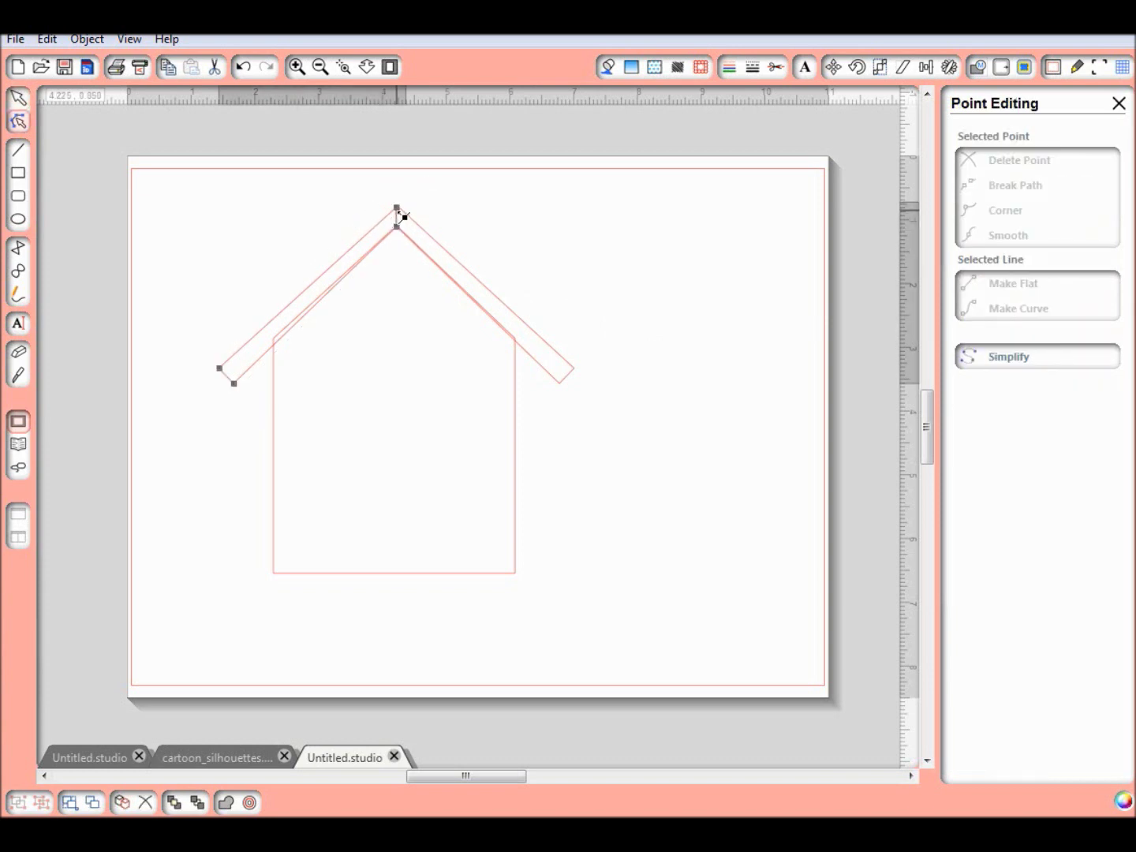
left_click(401, 213)
left_click_drag(400, 211, 401, 213)
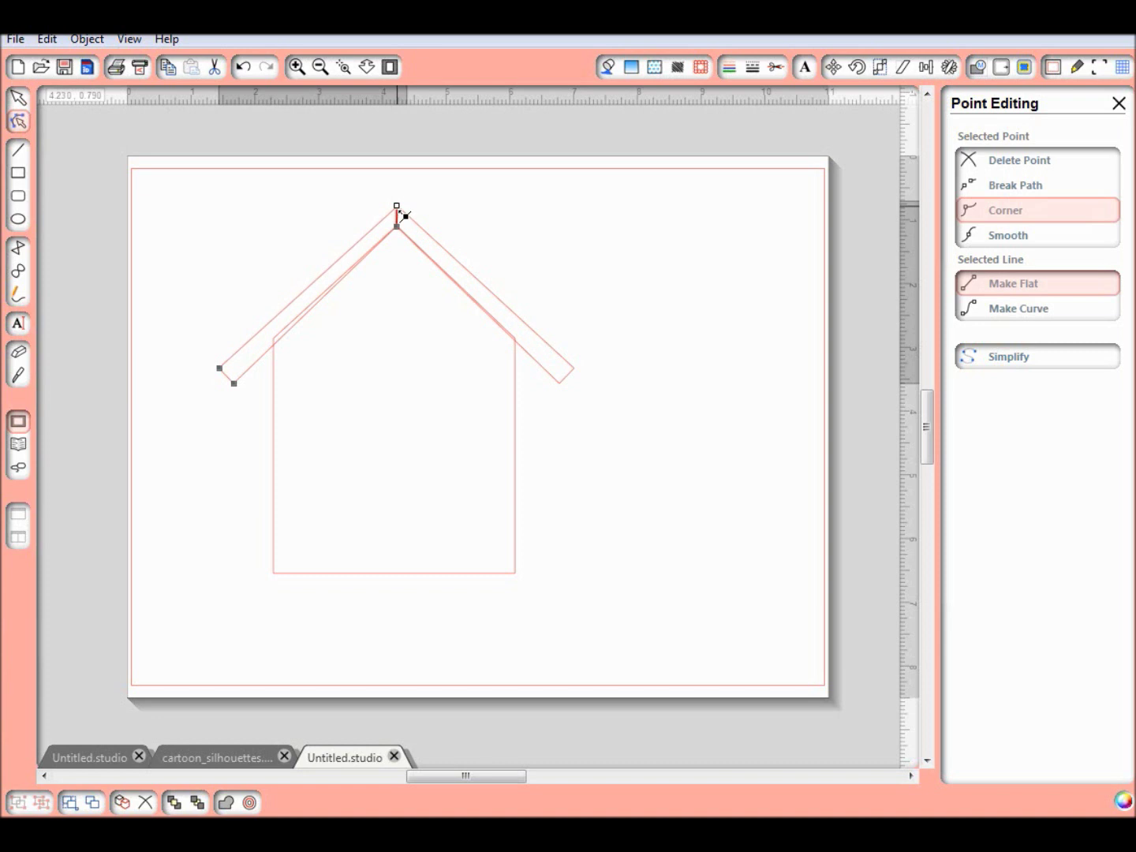
left_click(562, 283)
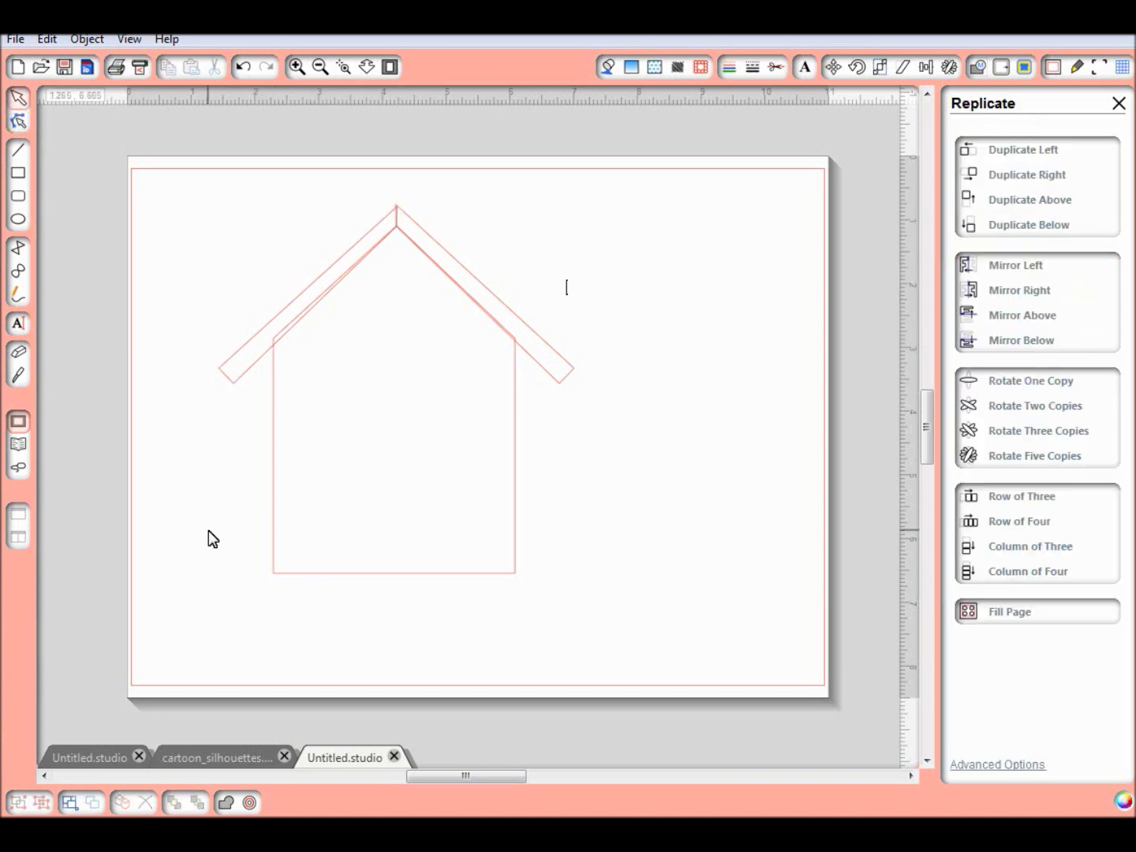
- Draw a stair tread about 1.56 by 0.2 in near the house's base and place a copy above it, scaled to about 1.41 by 0.18 in
left_click(20, 171)
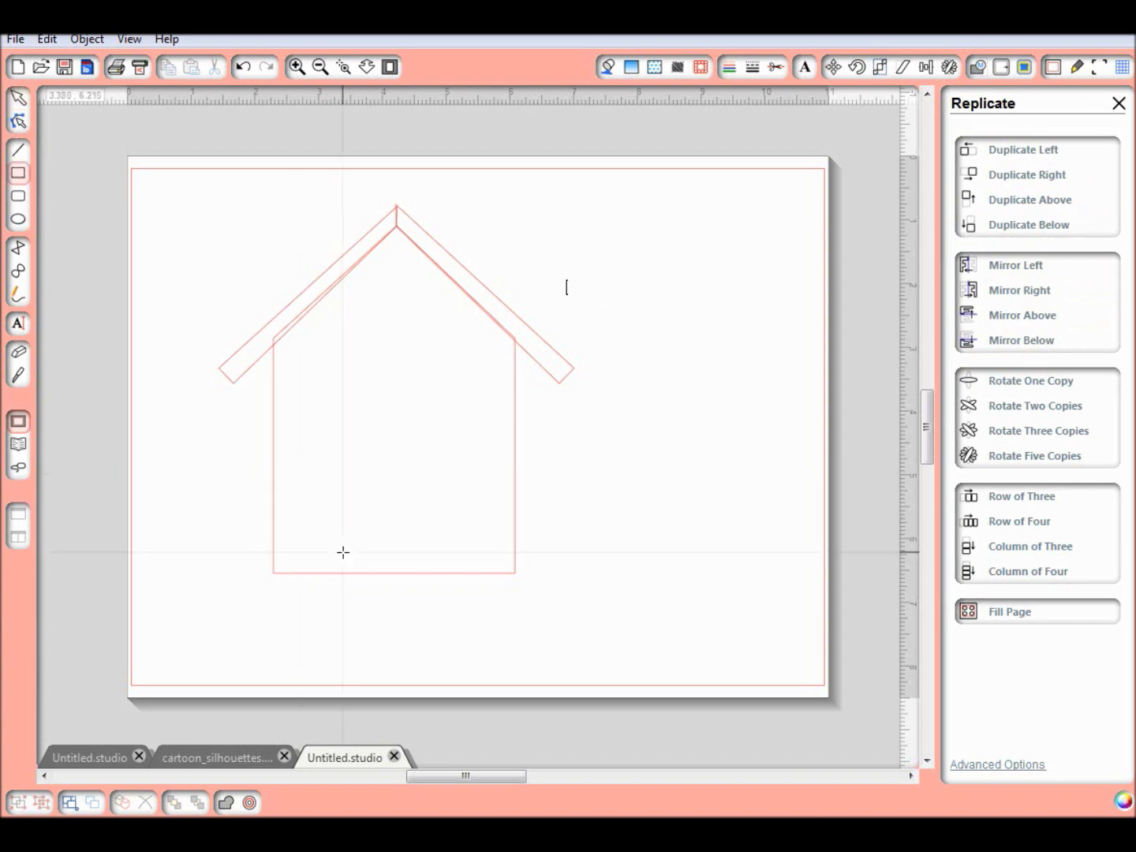
left_click_drag(343, 551, 442, 564)
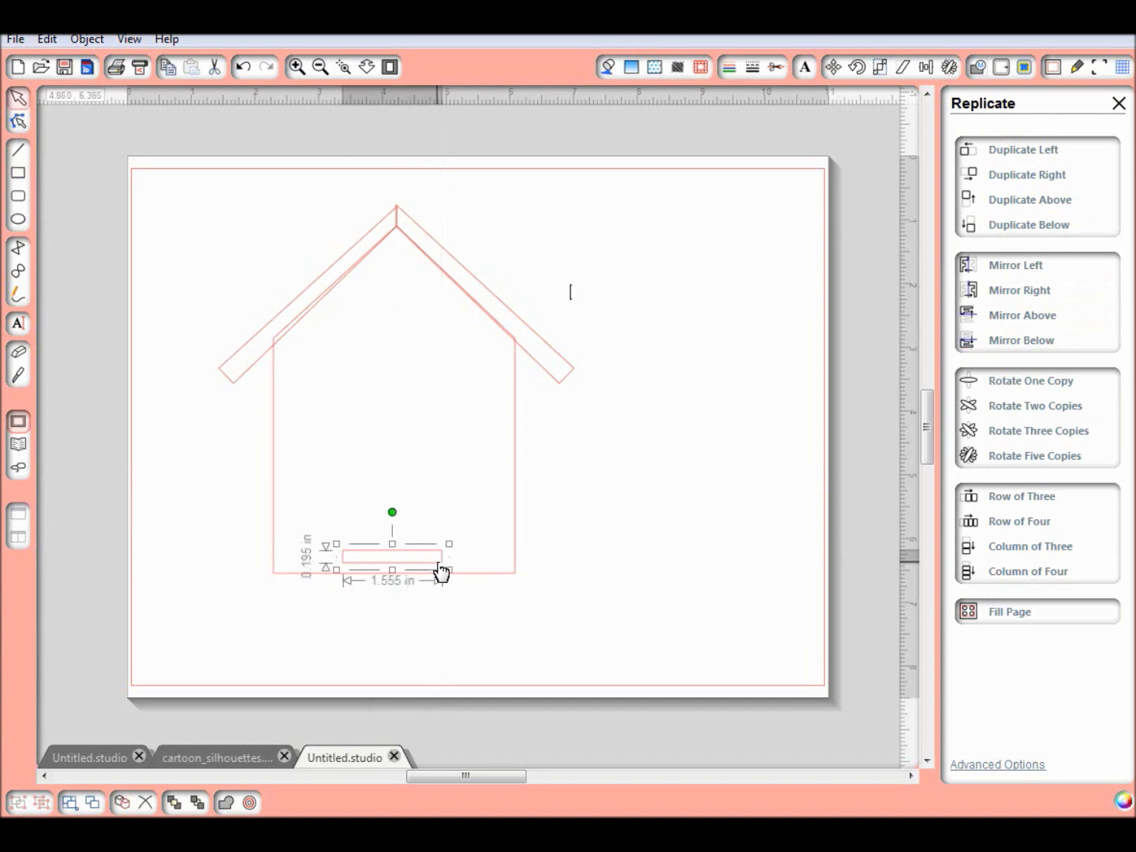
left_click_drag(439, 565, 433, 540)
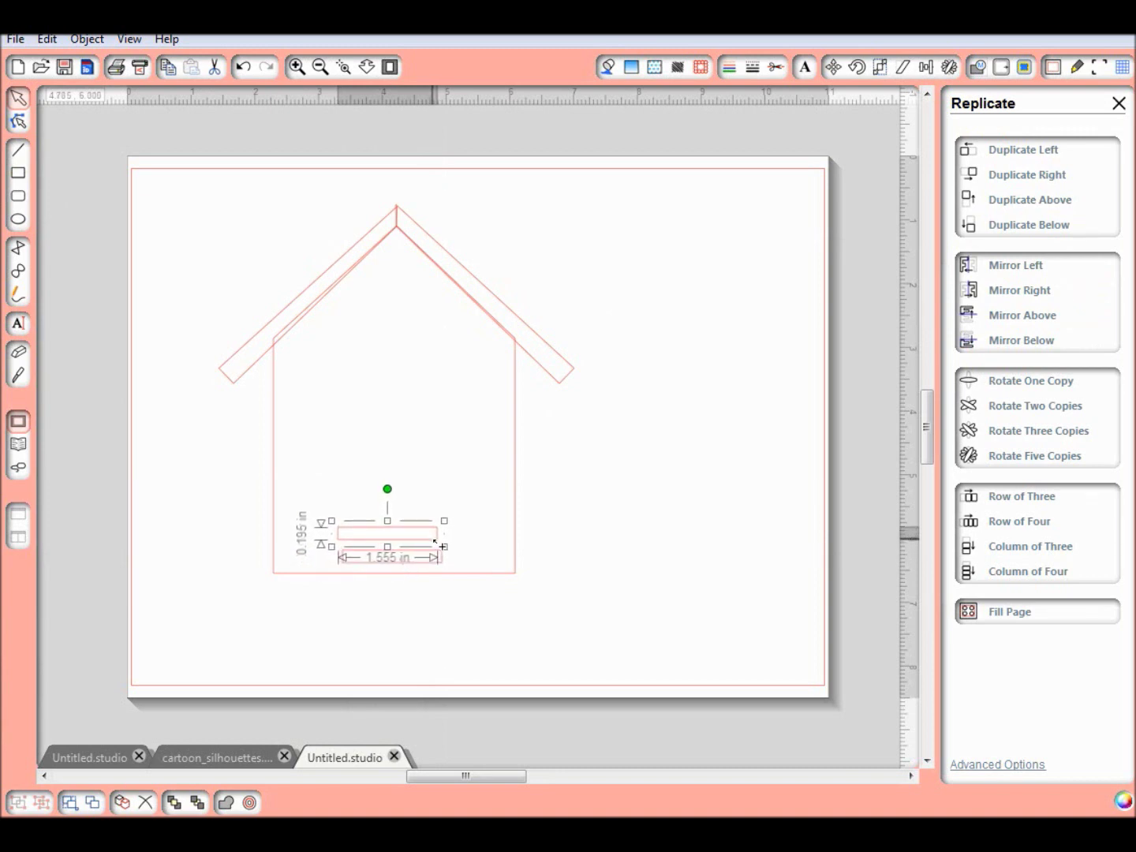
left_click_drag(445, 546, 435, 543)
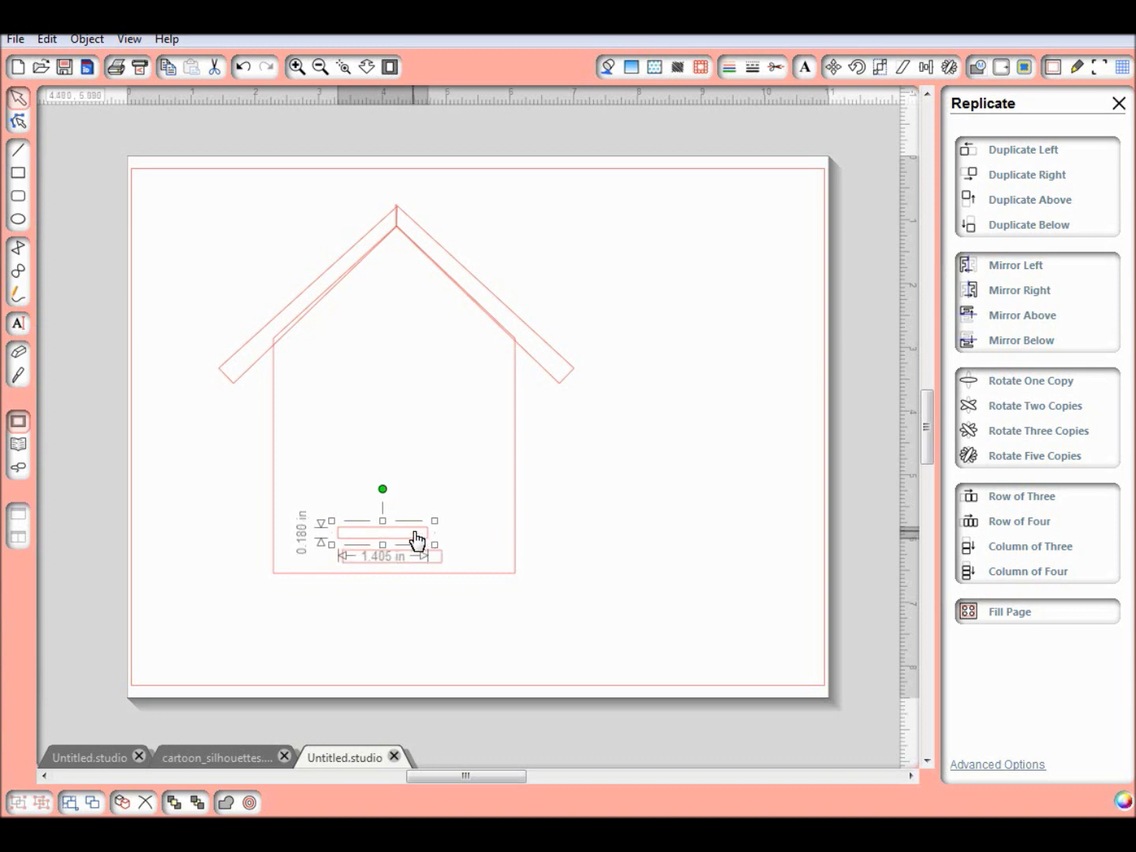
- Stack two more tread copies above, each shifted slightly left and scaled to about 1.31 in and 1.23 in wide
left_click_drag(418, 542, 405, 511)
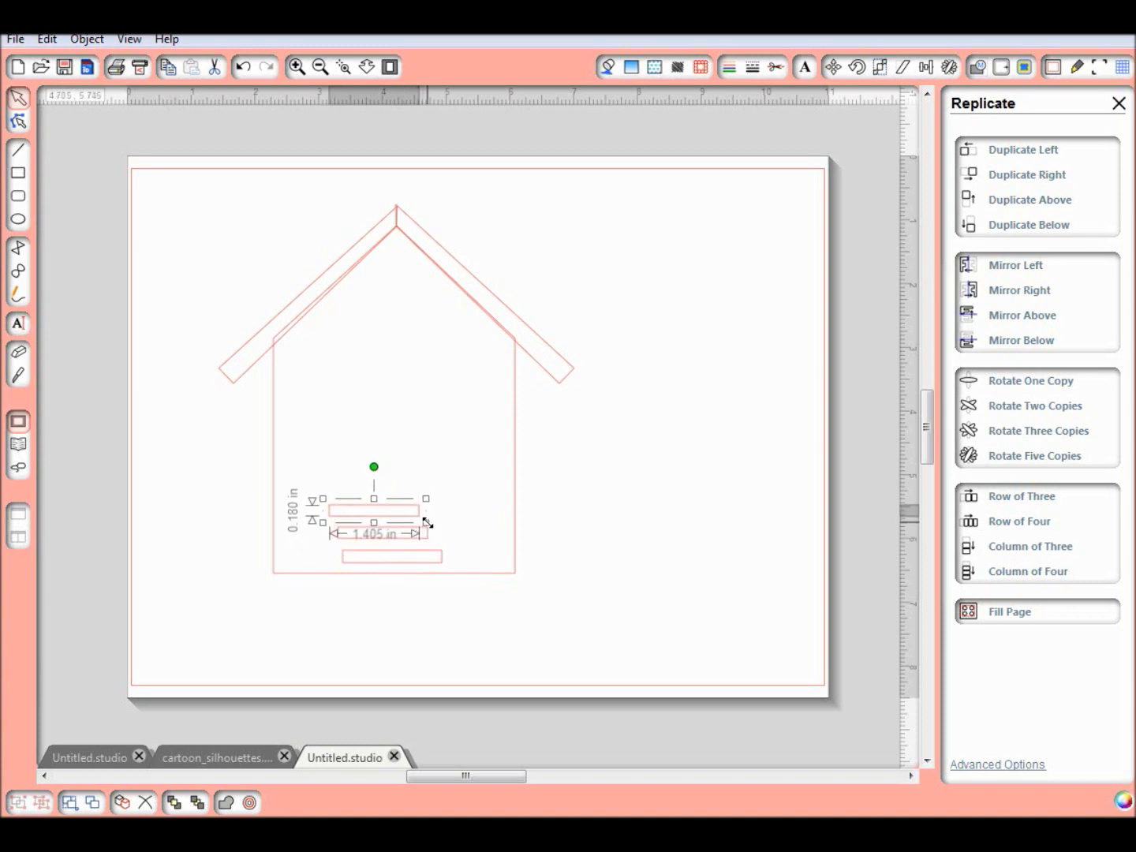
left_click_drag(426, 521, 419, 522)
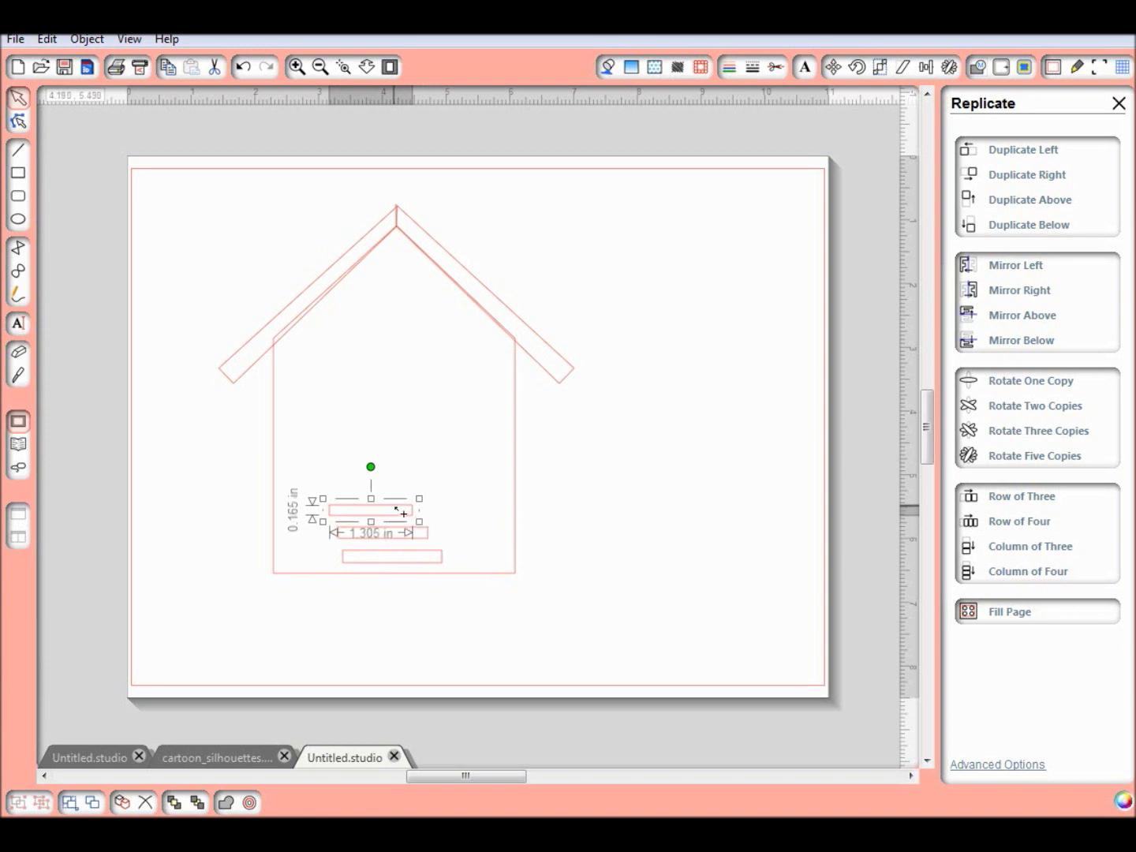
left_click_drag(395, 507, 387, 489)
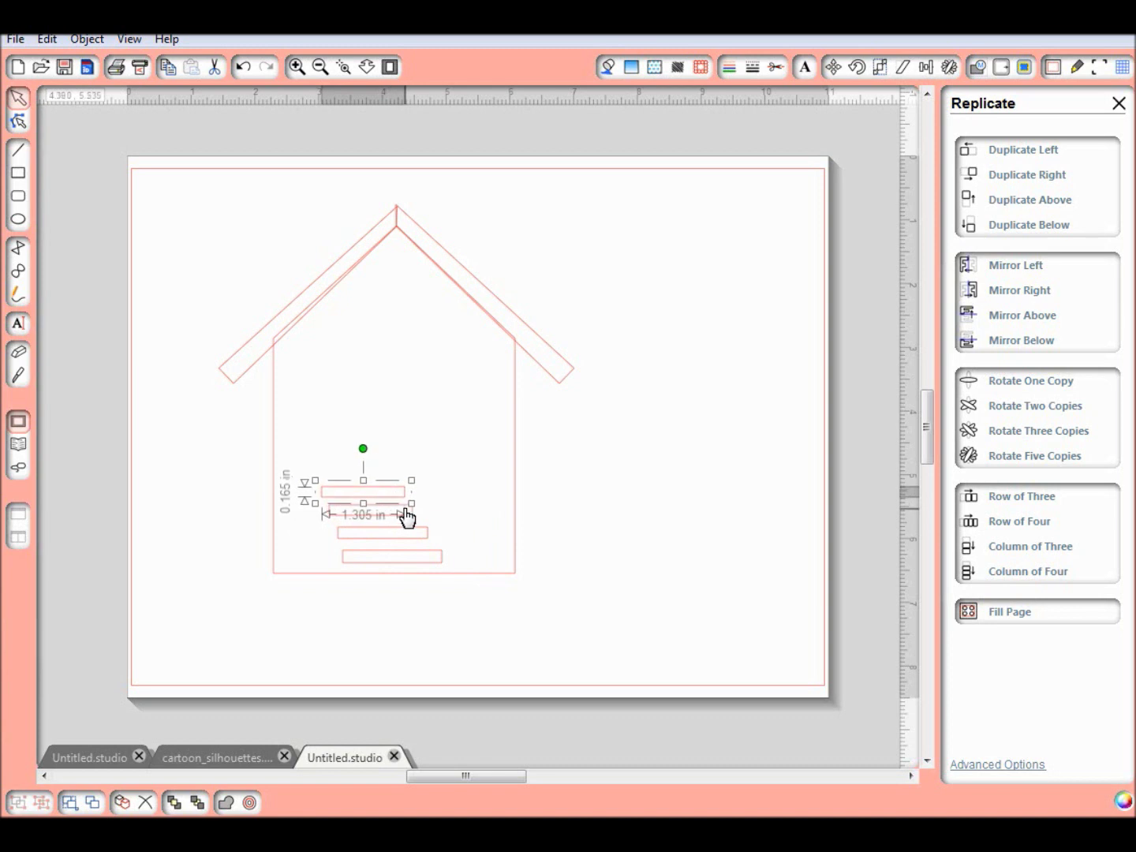
left_click_drag(411, 501, 406, 503)
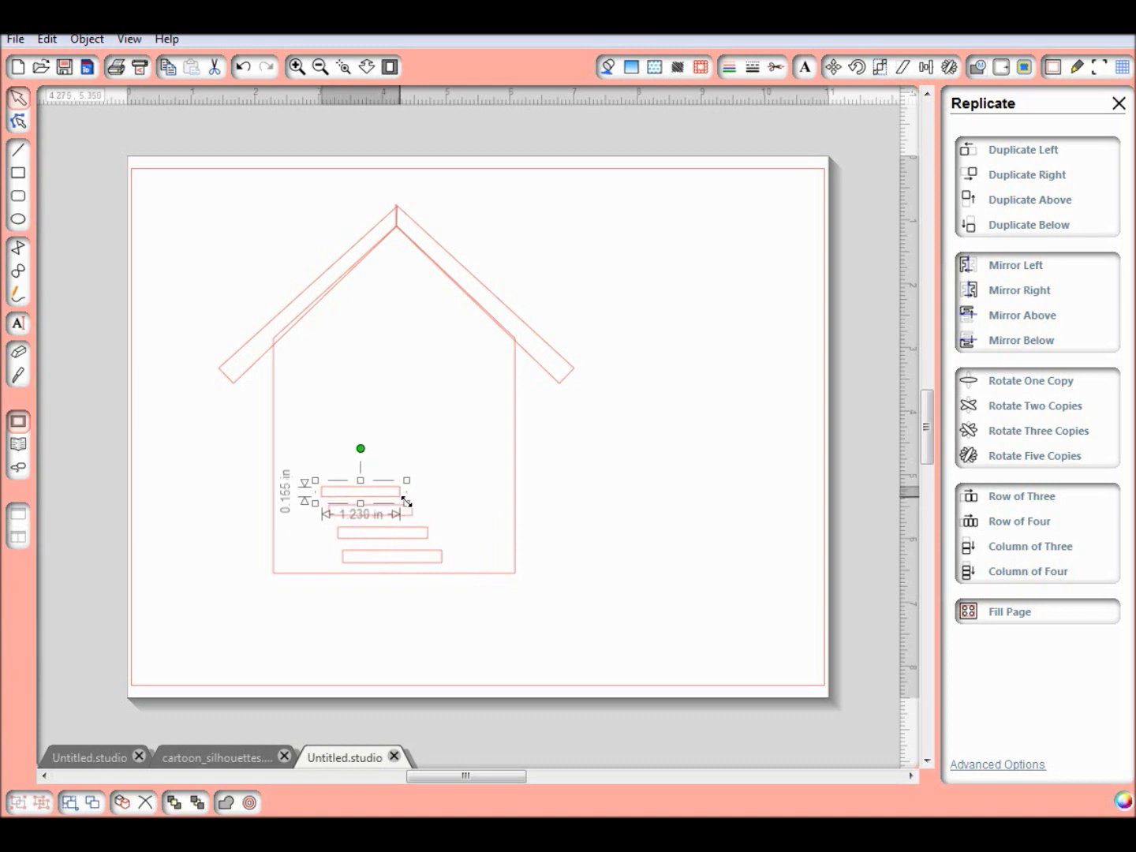
left_click(444, 600)
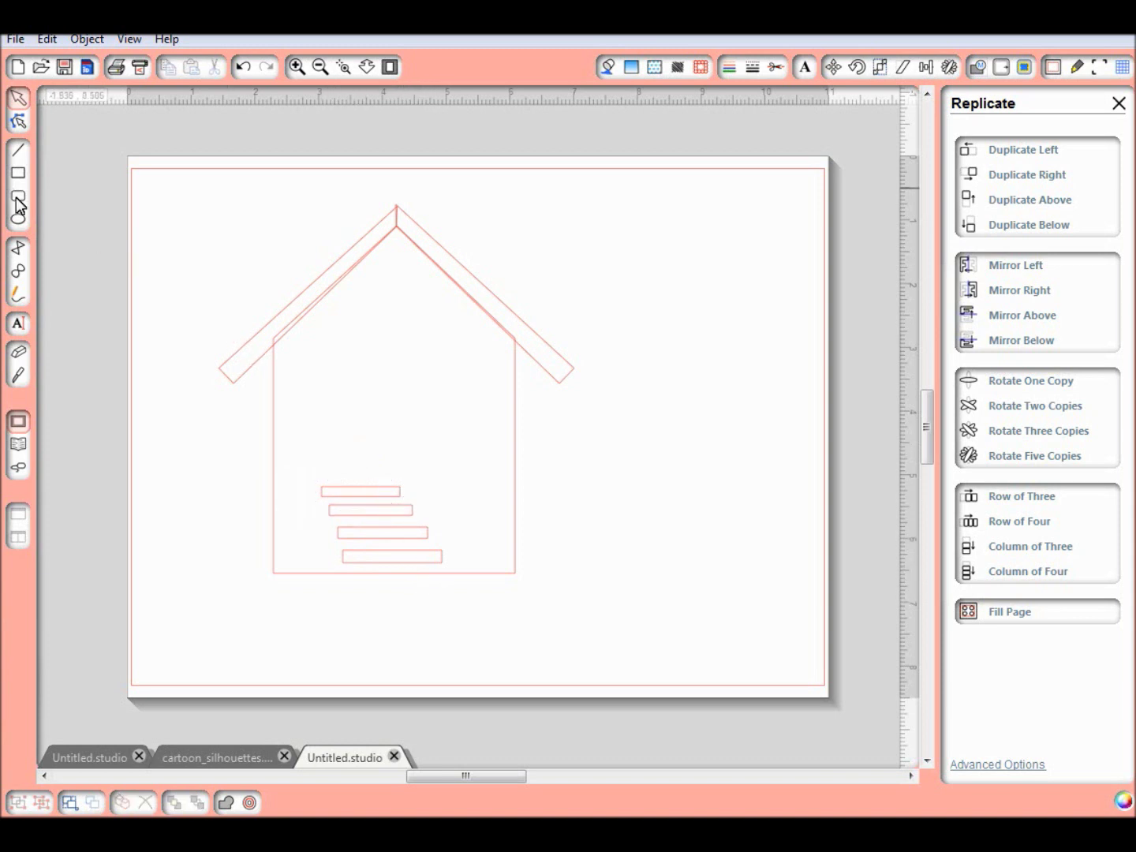
- Draw a door rectangle above the top stair tread and resize it to about 0.97 by 1.98 in
left_click(18, 172)
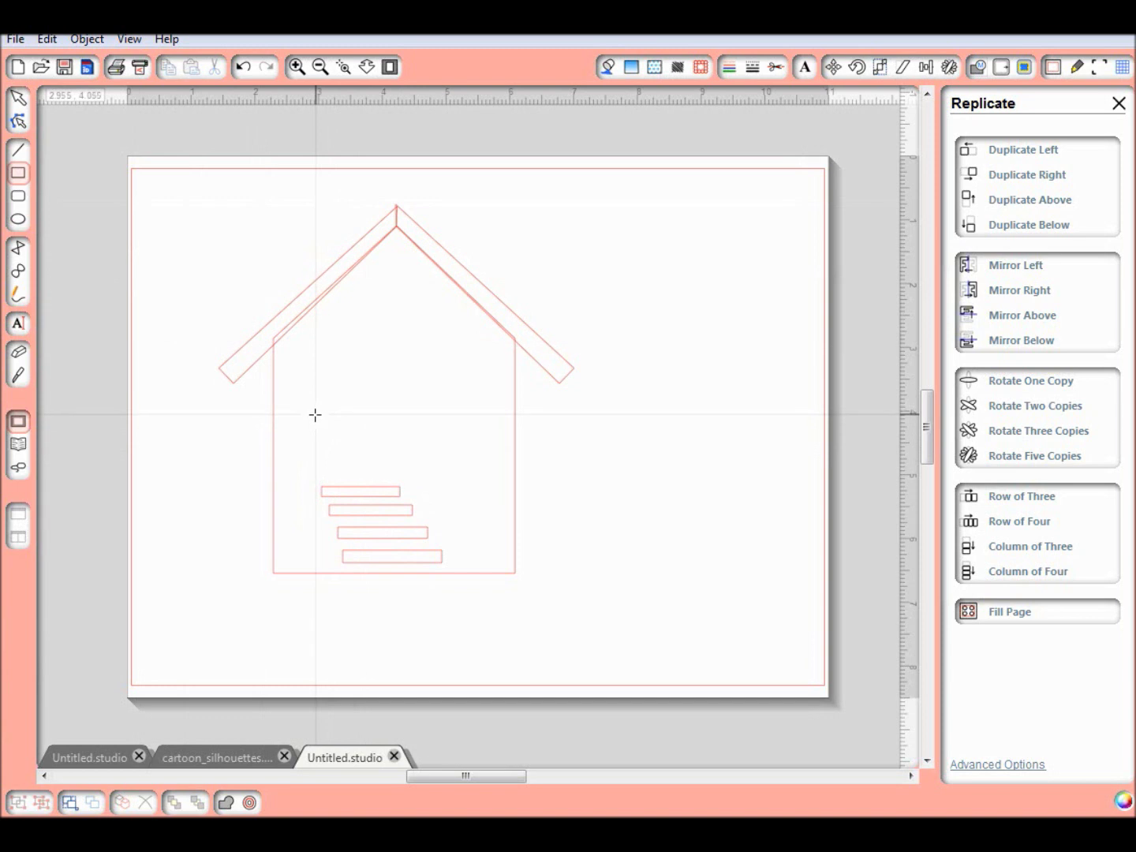
left_click_drag(317, 424, 392, 479)
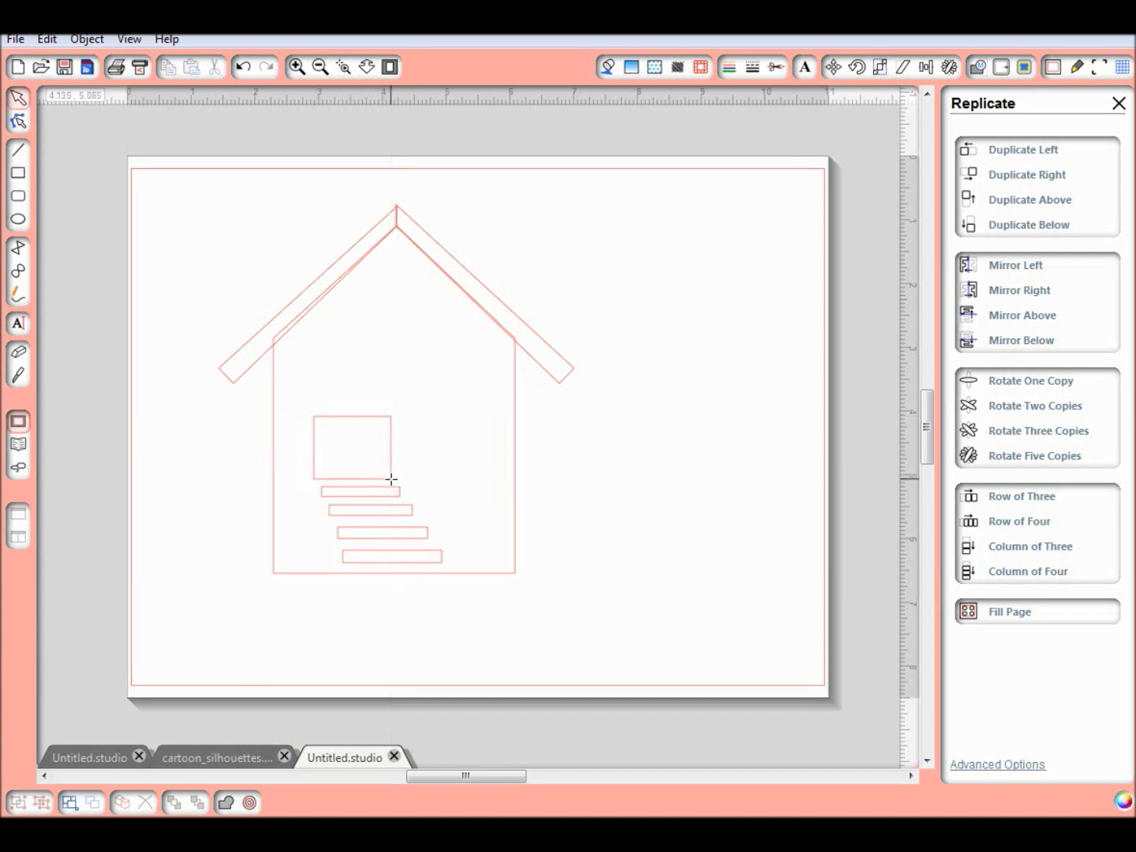
left_click(357, 416)
left_click_drag(353, 406, 345, 347)
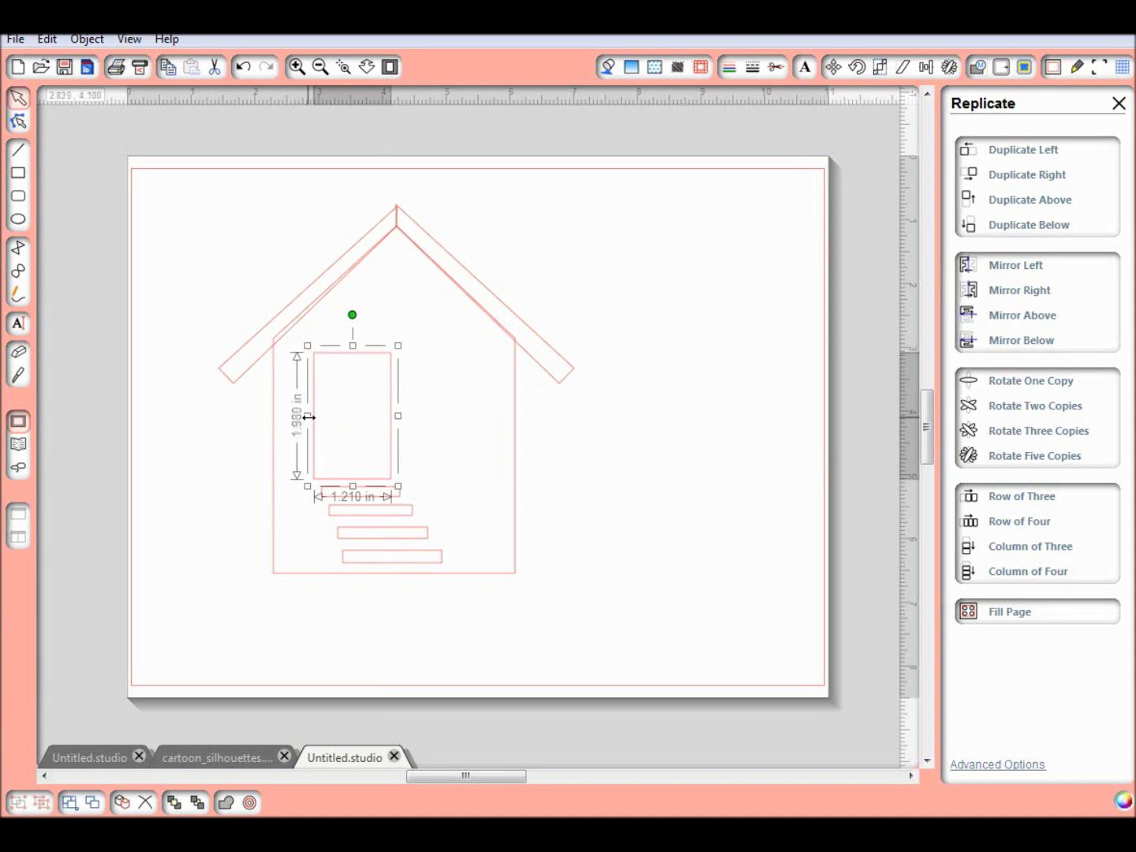
left_click_drag(308, 418, 319, 418)
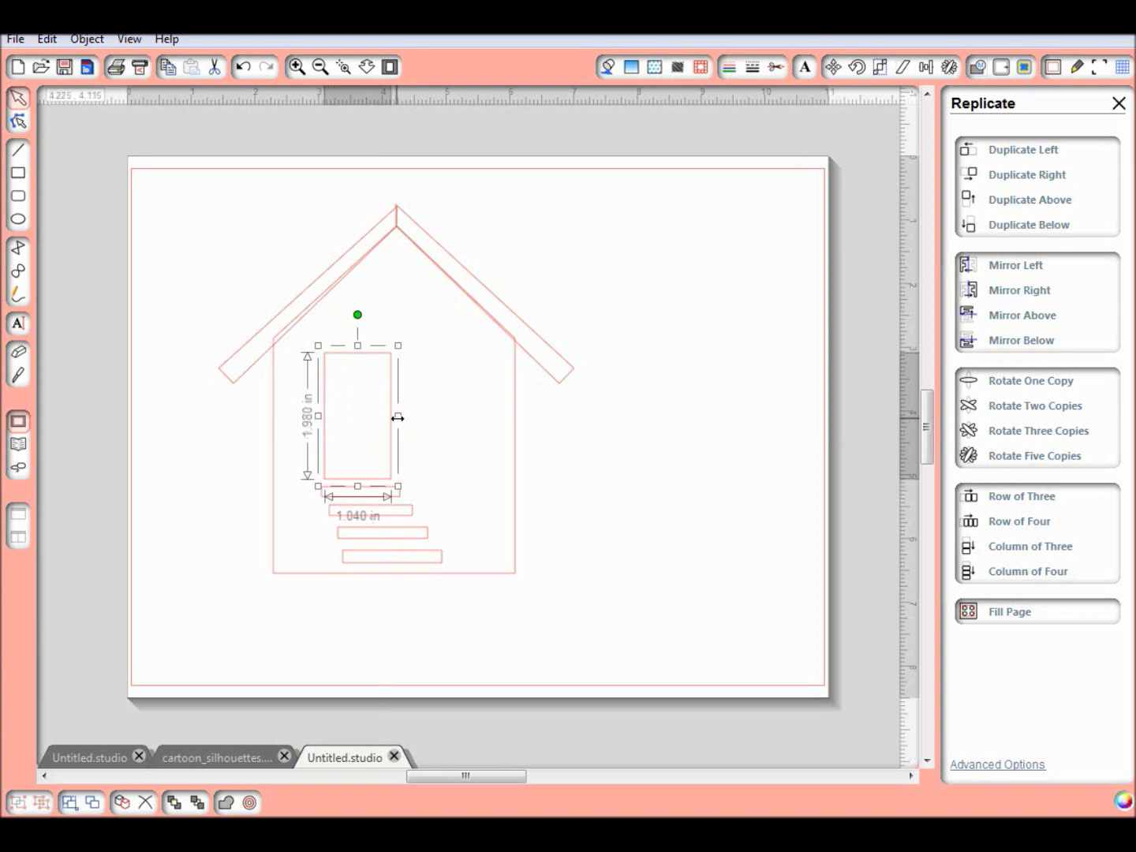
left_click_drag(397, 419, 392, 418)
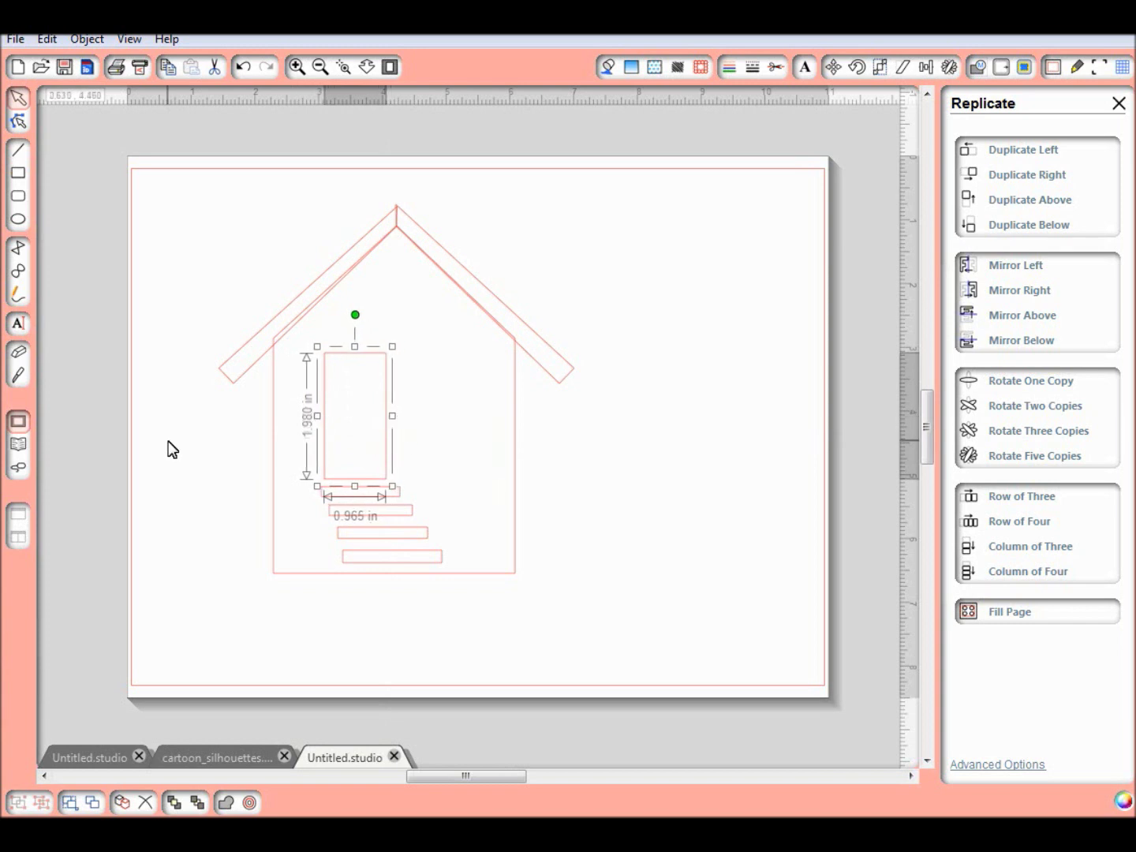
- Draw a circle over the door's top, match its side points to the door's edges and raise its top point for a taller arch
left_click(140, 394)
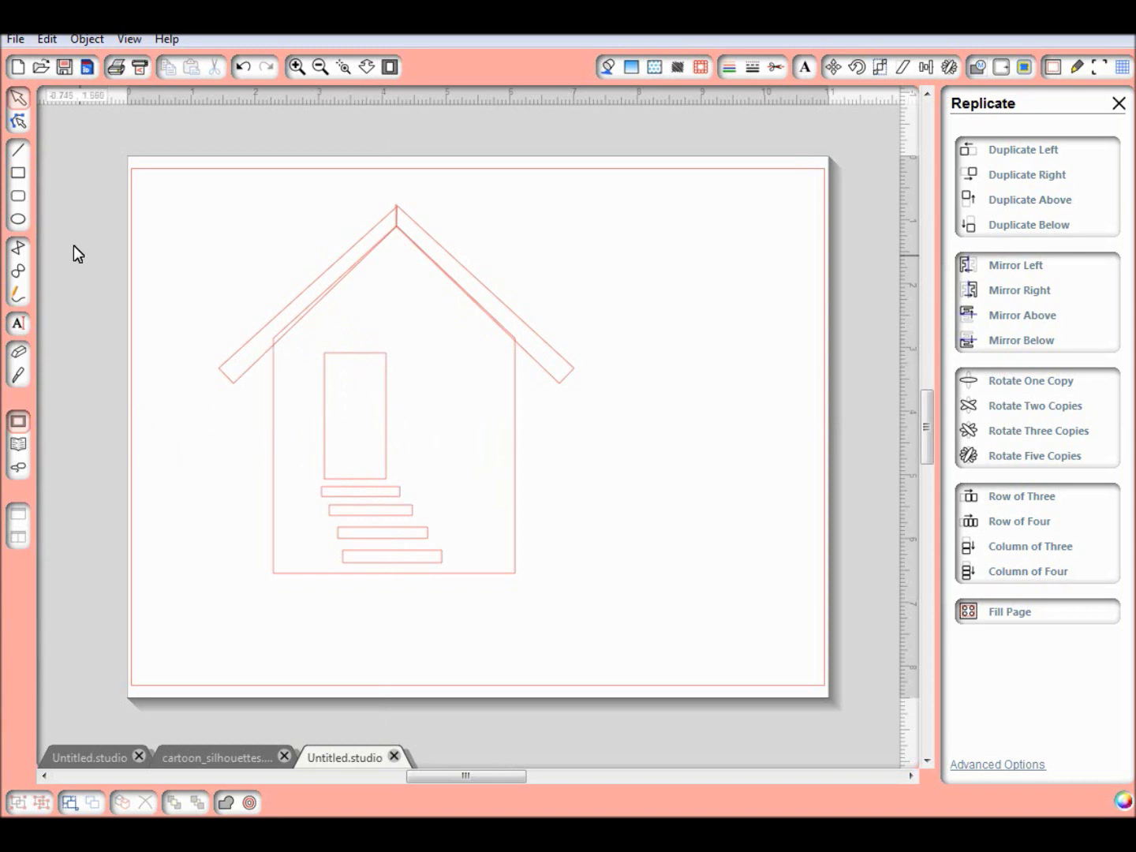
left_click(19, 220)
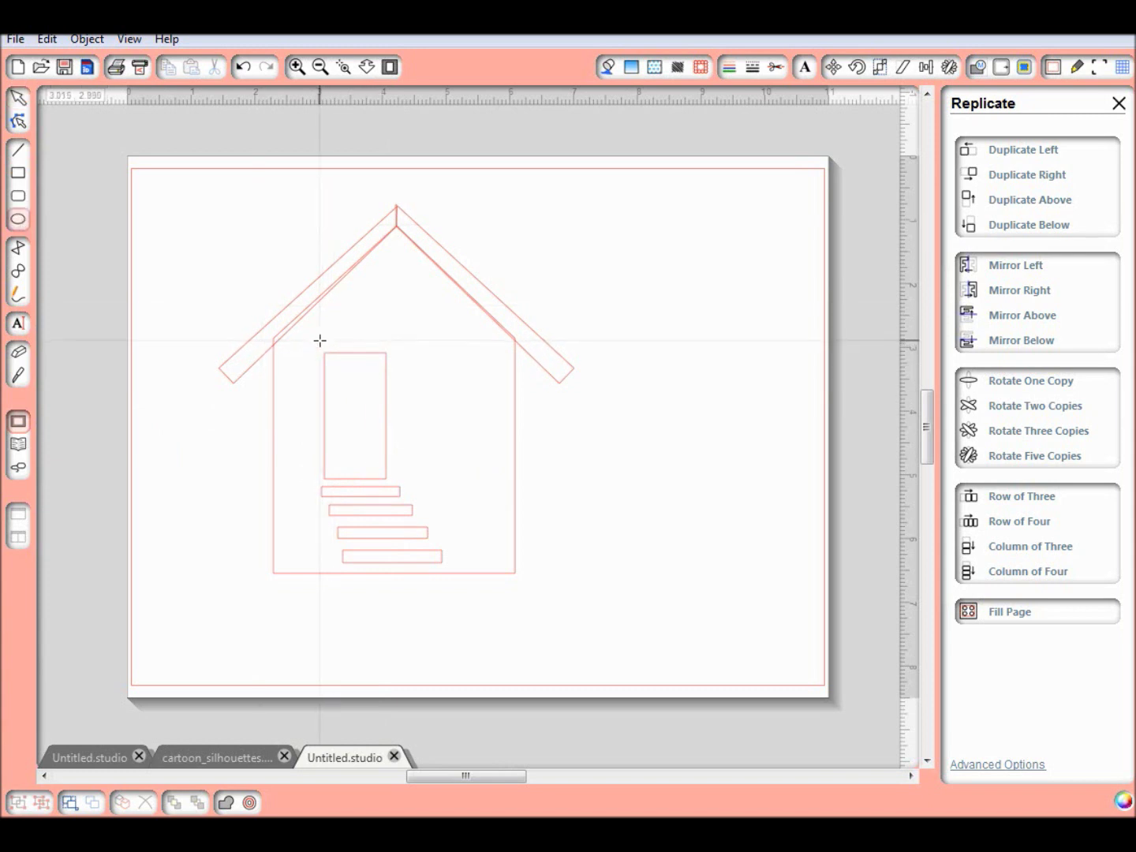
left_click_drag(319, 334, 389, 399)
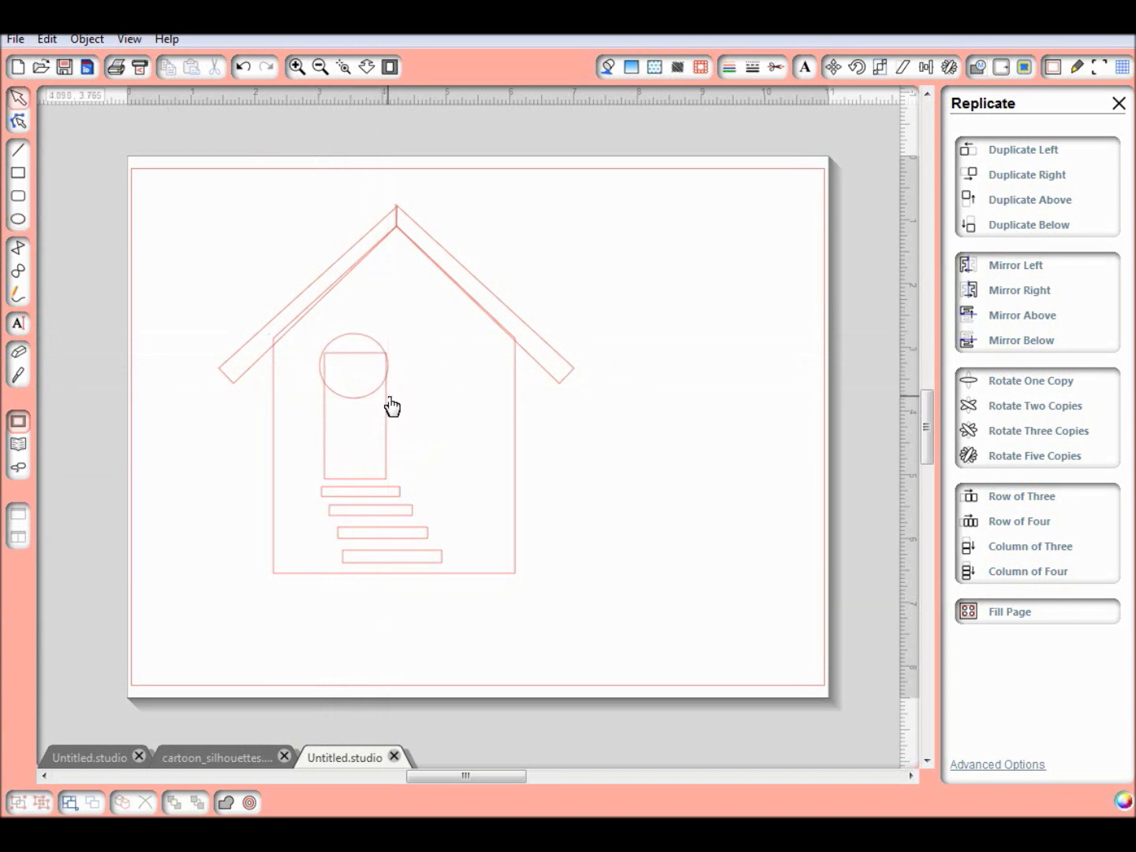
double_click(375, 393)
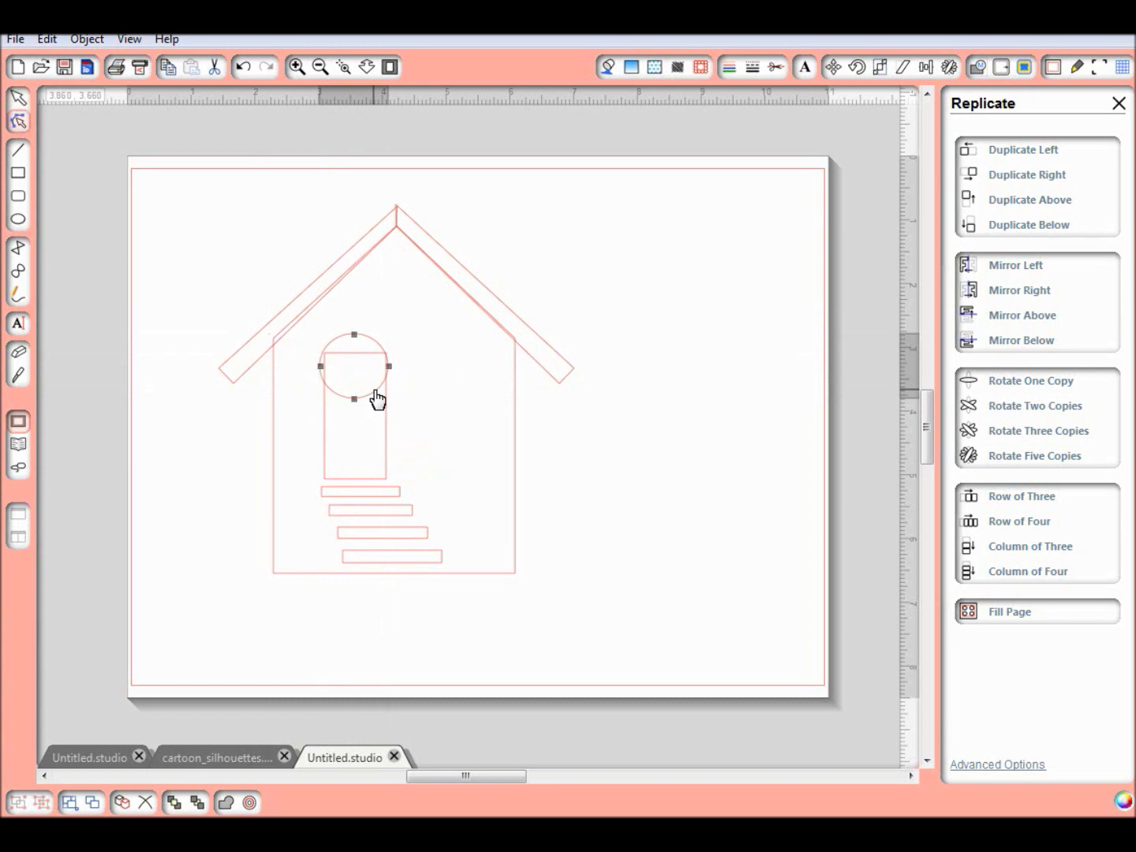
left_click(322, 369)
left_click_drag(323, 367, 326, 358)
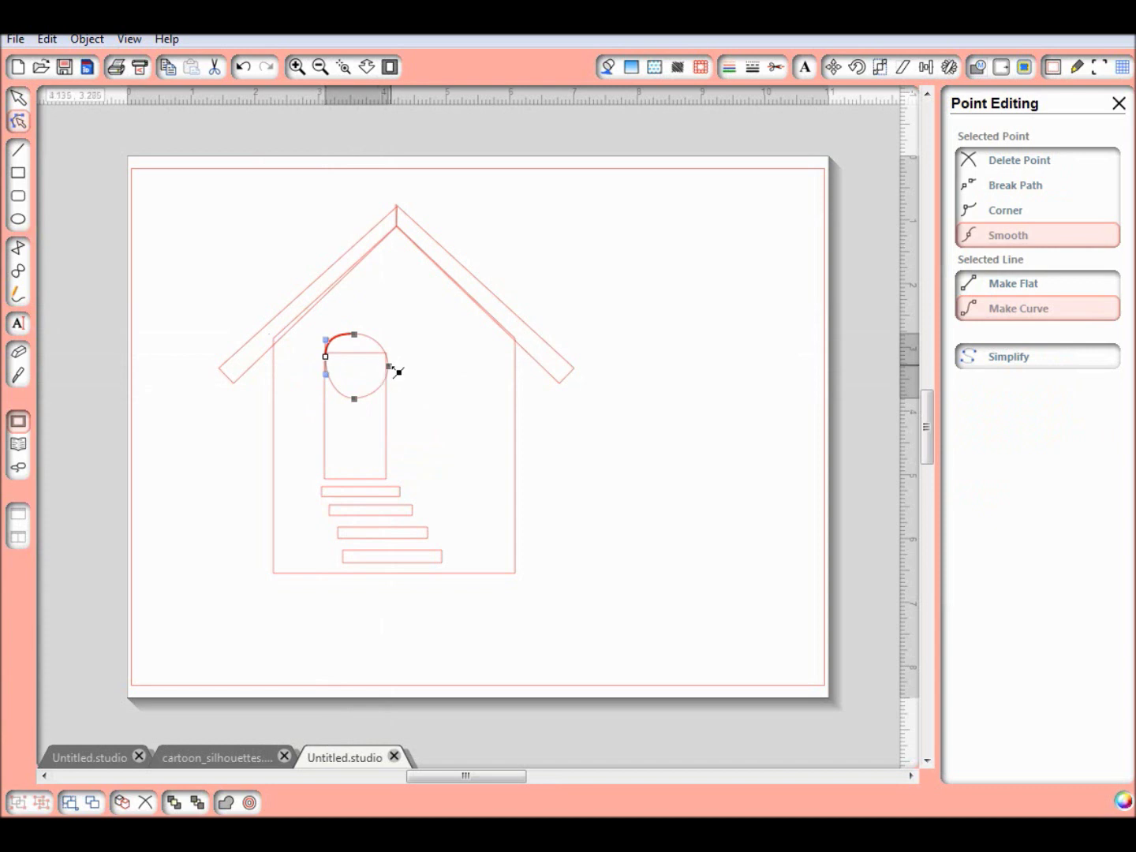
left_click_drag(392, 367, 361, 322)
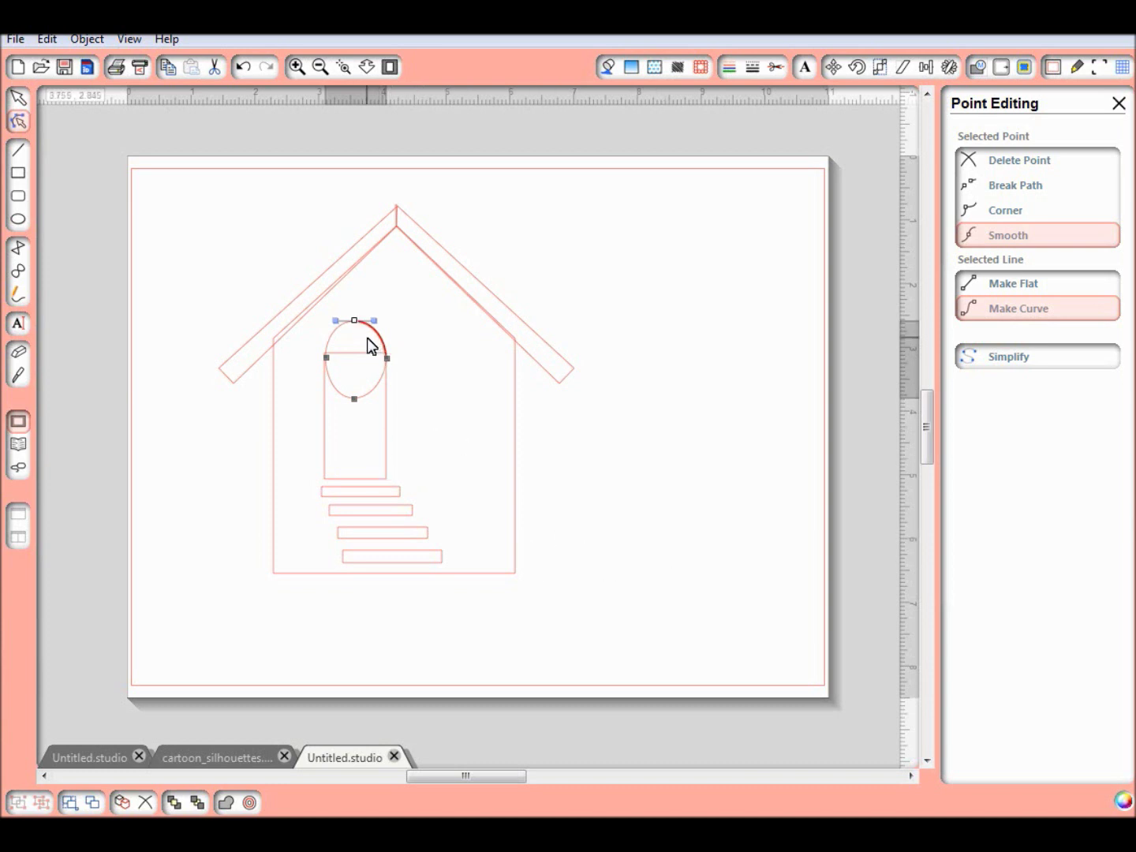
left_click(418, 432)
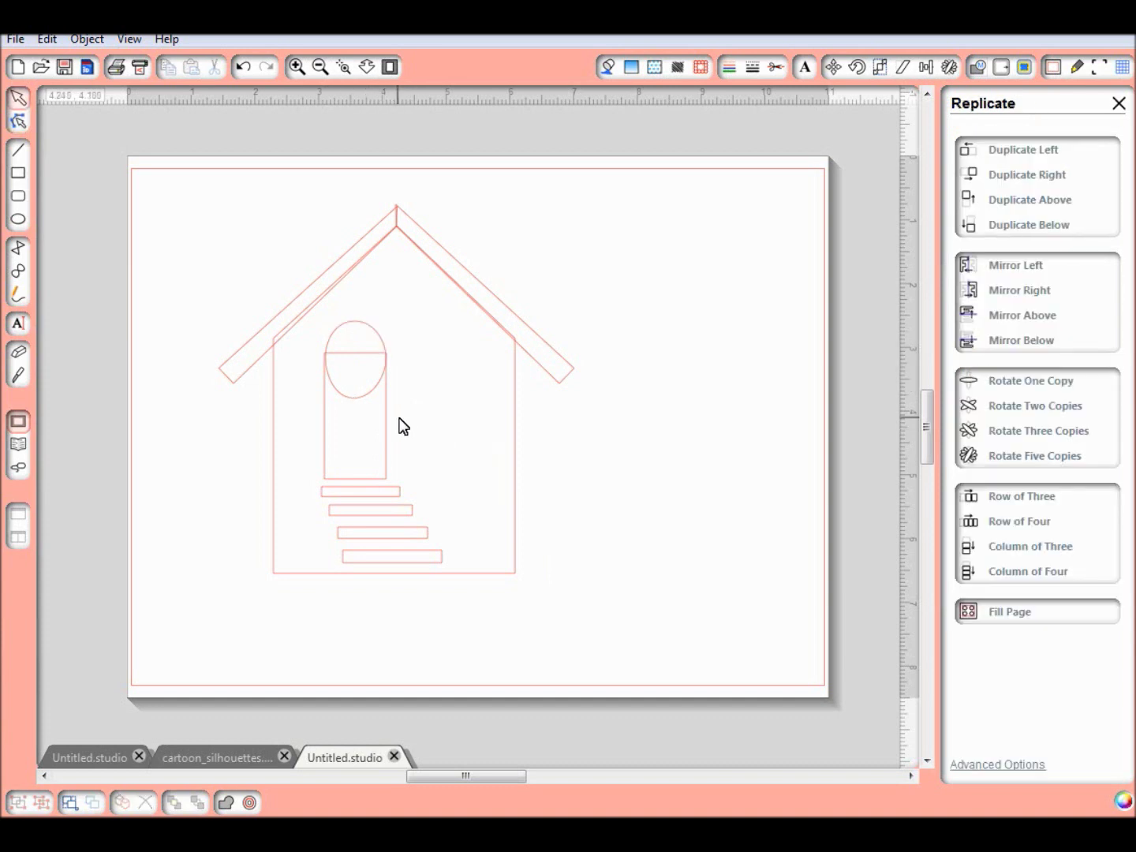
- Weld the door rectangle and the ellipse into one arched door and refine the point where the arch meets its left side
left_click(388, 423)
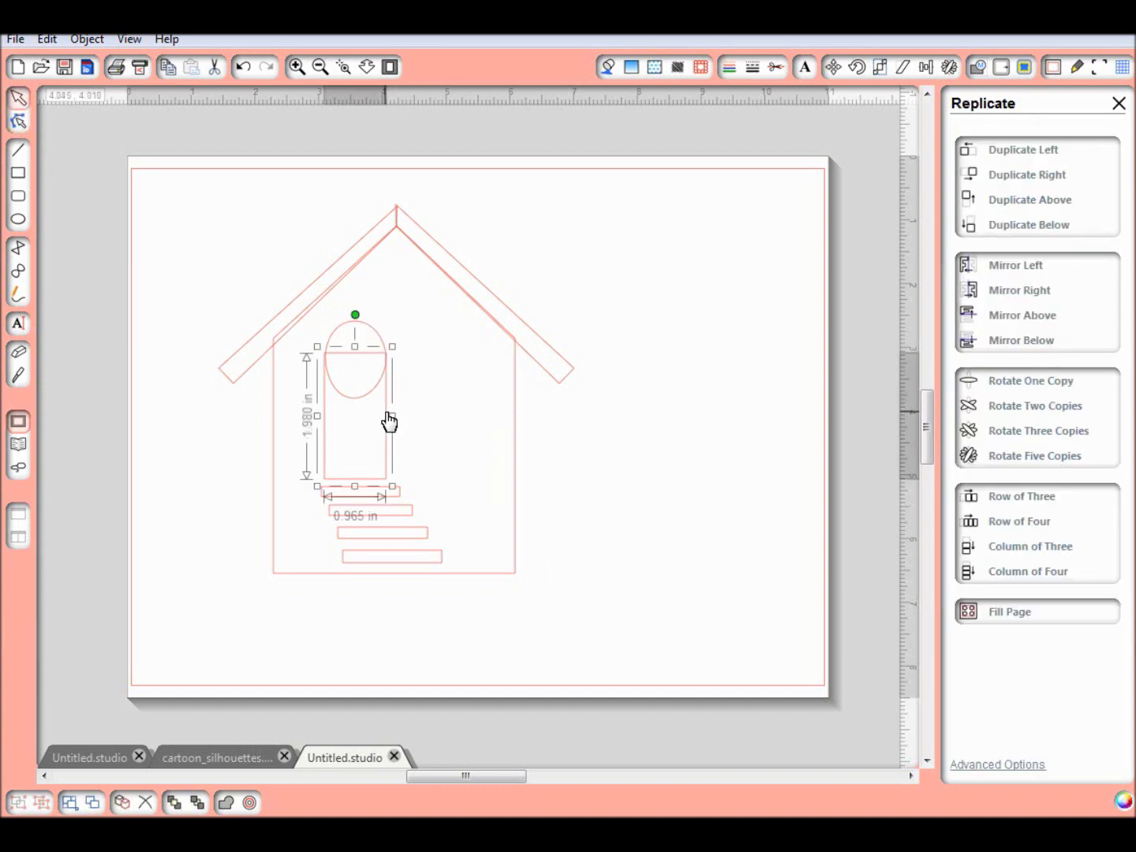
left_click(366, 331, "shift")
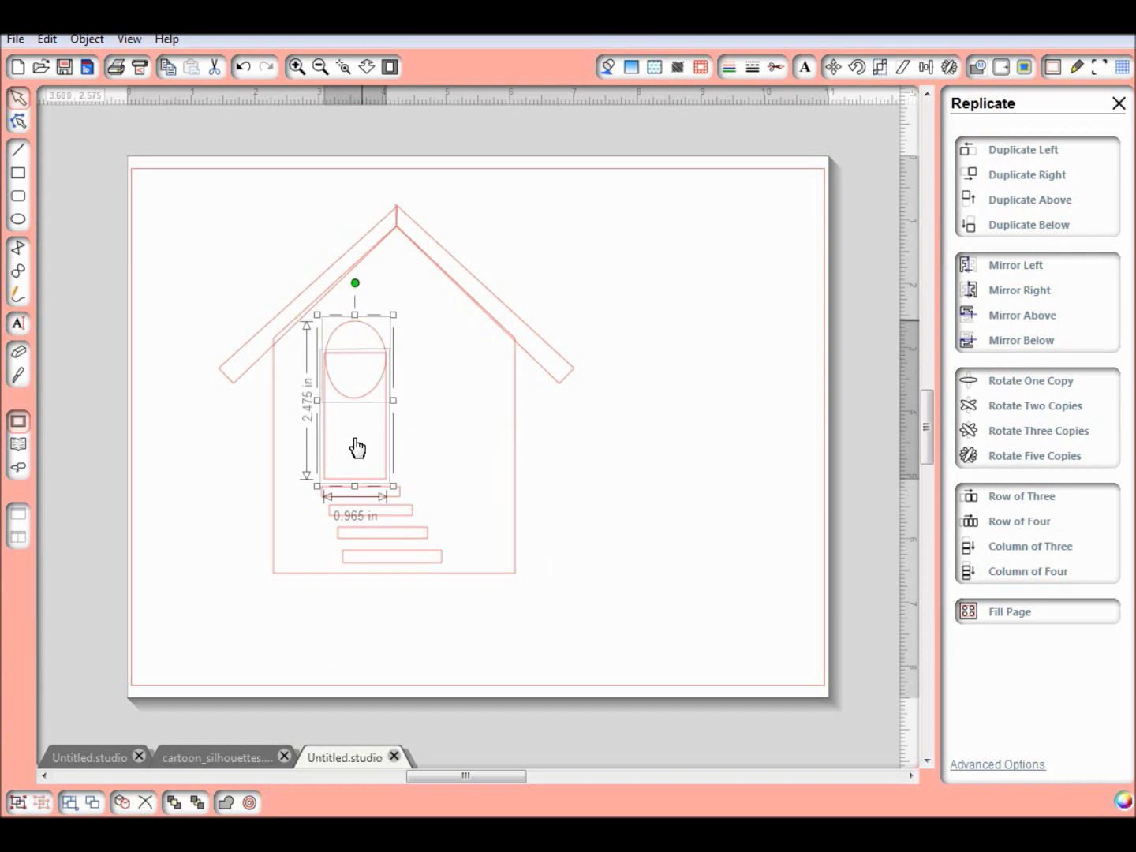
left_click(231, 799)
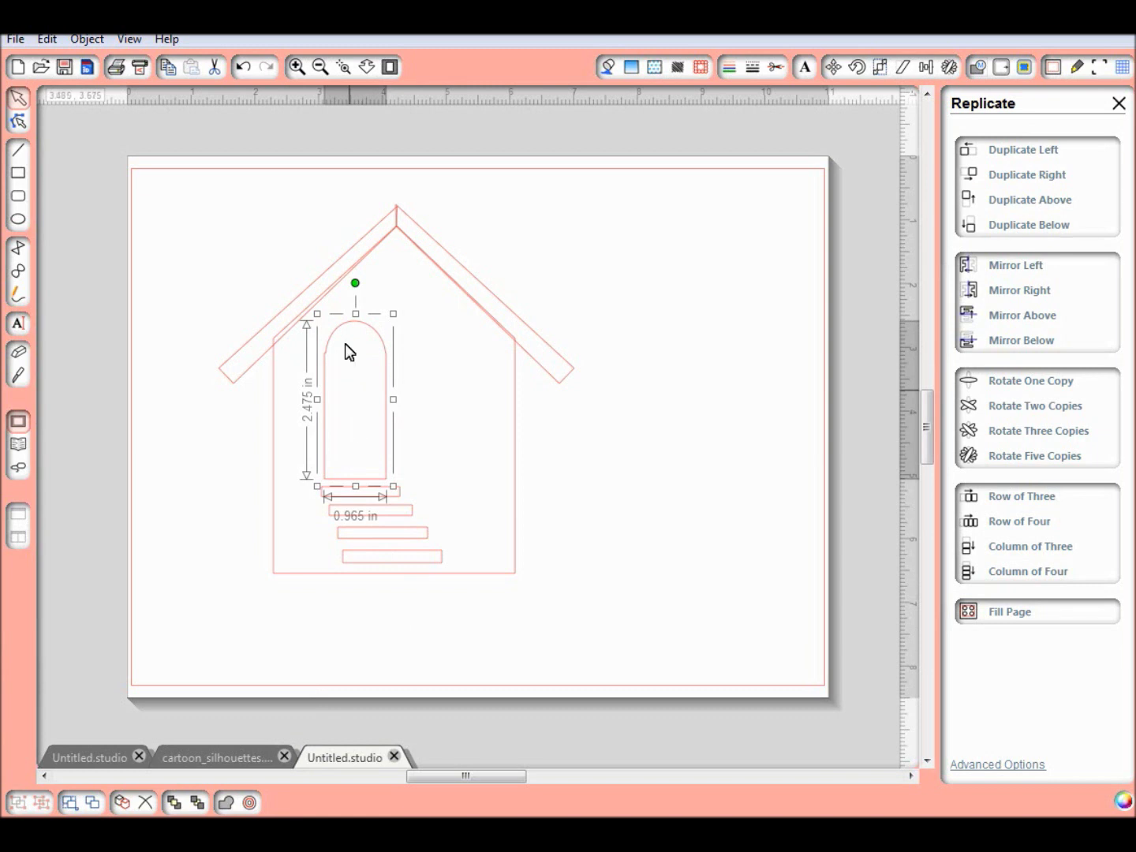
double_click(330, 363)
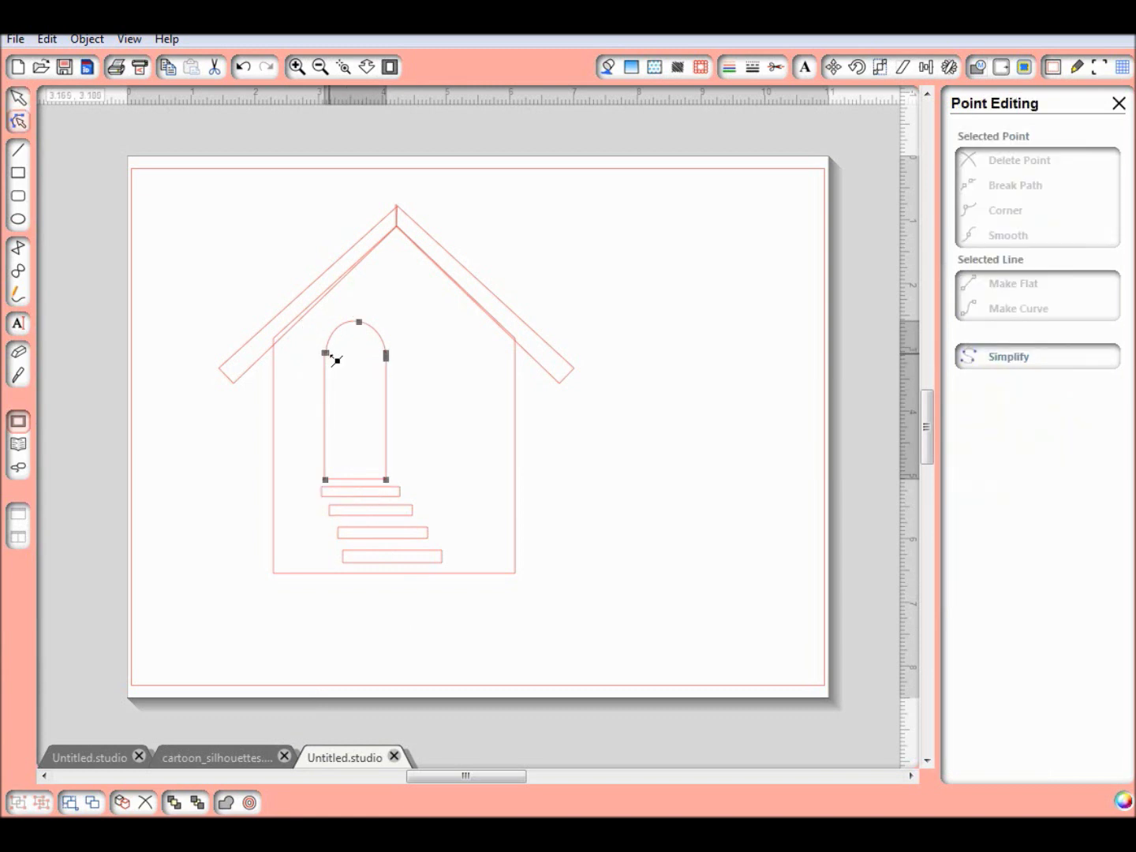
left_click(330, 357)
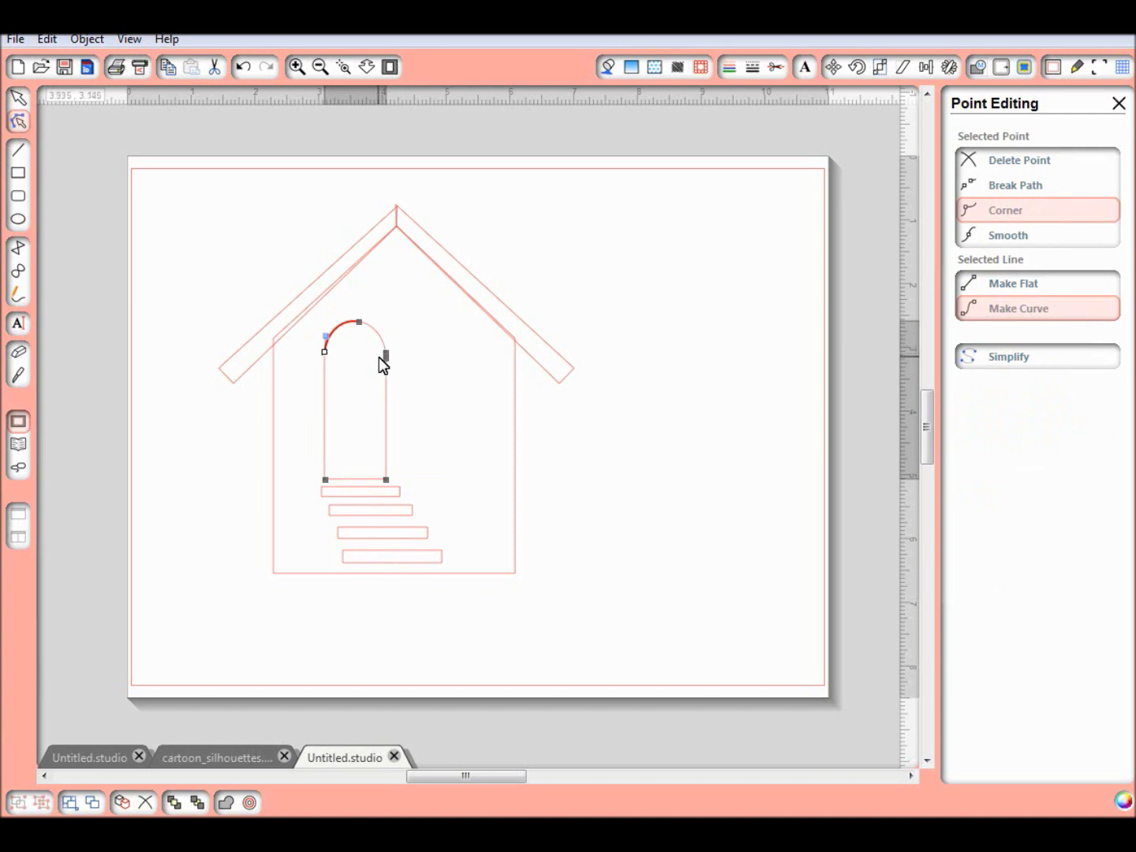
left_click(748, 456)
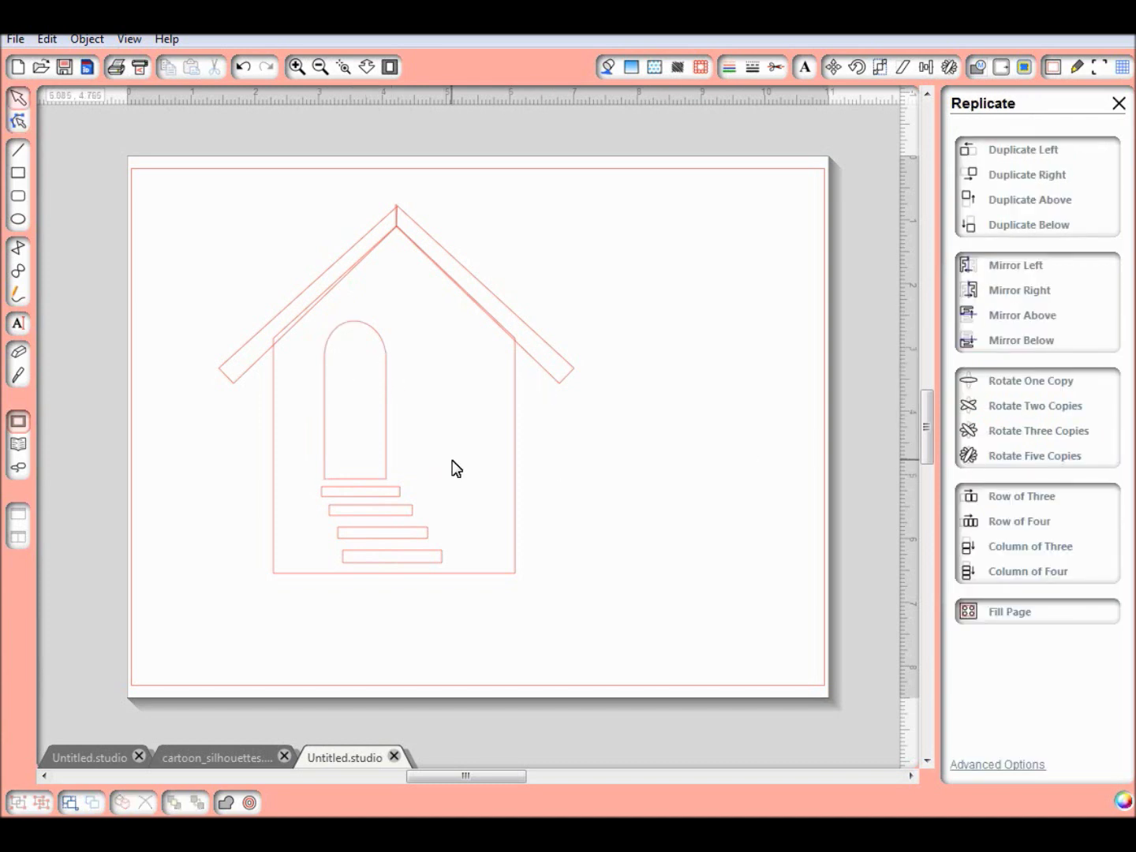
- Draw a small doorknob ellipse about 0.15 by 0.165 in near the right edge of the arched door
left_click(18, 223)
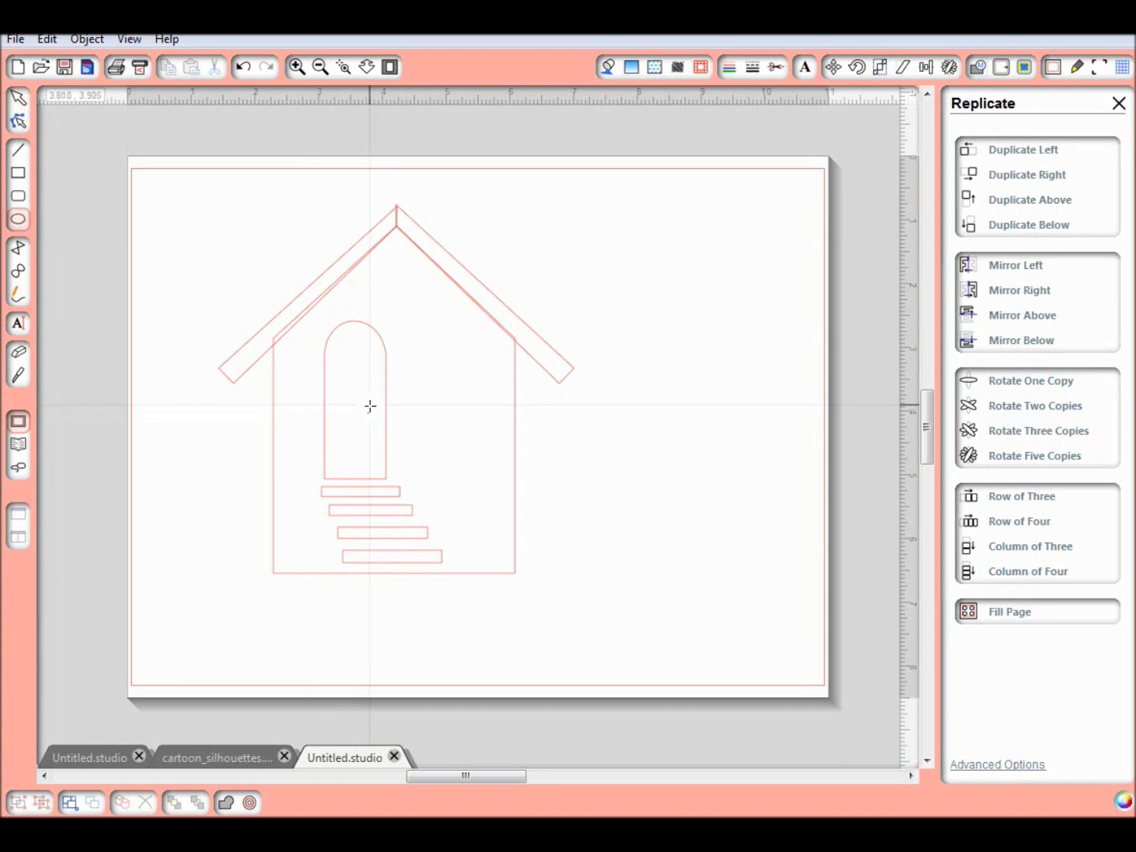
left_click_drag(369, 406, 380, 416)
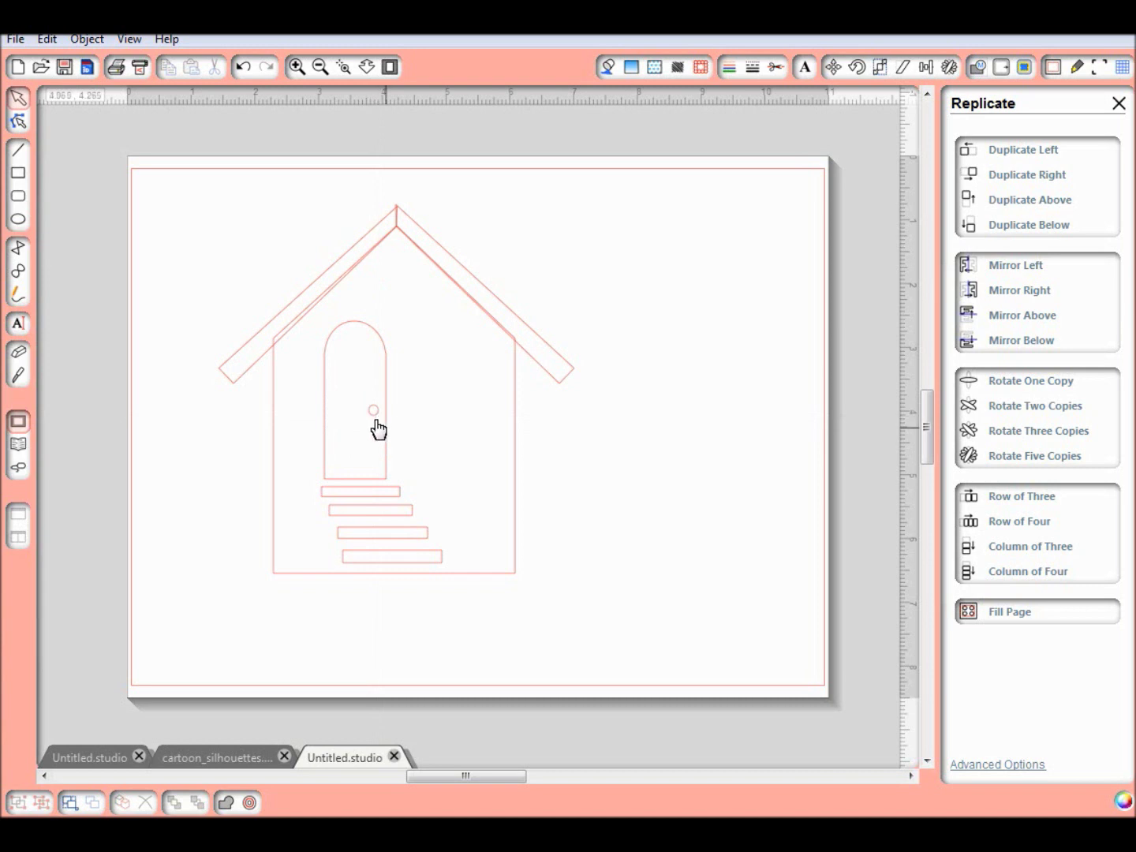
left_click(374, 426)
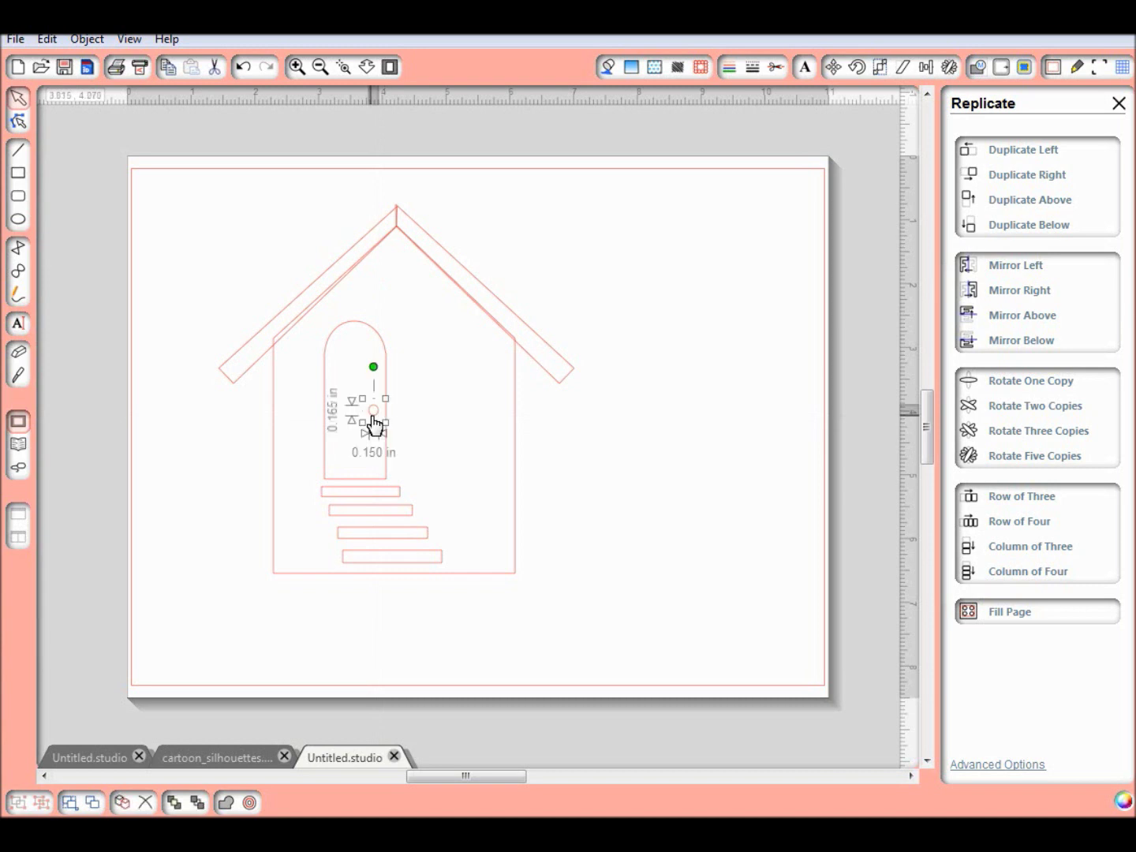
- Fill the house body with medium brown
left_click(510, 462)
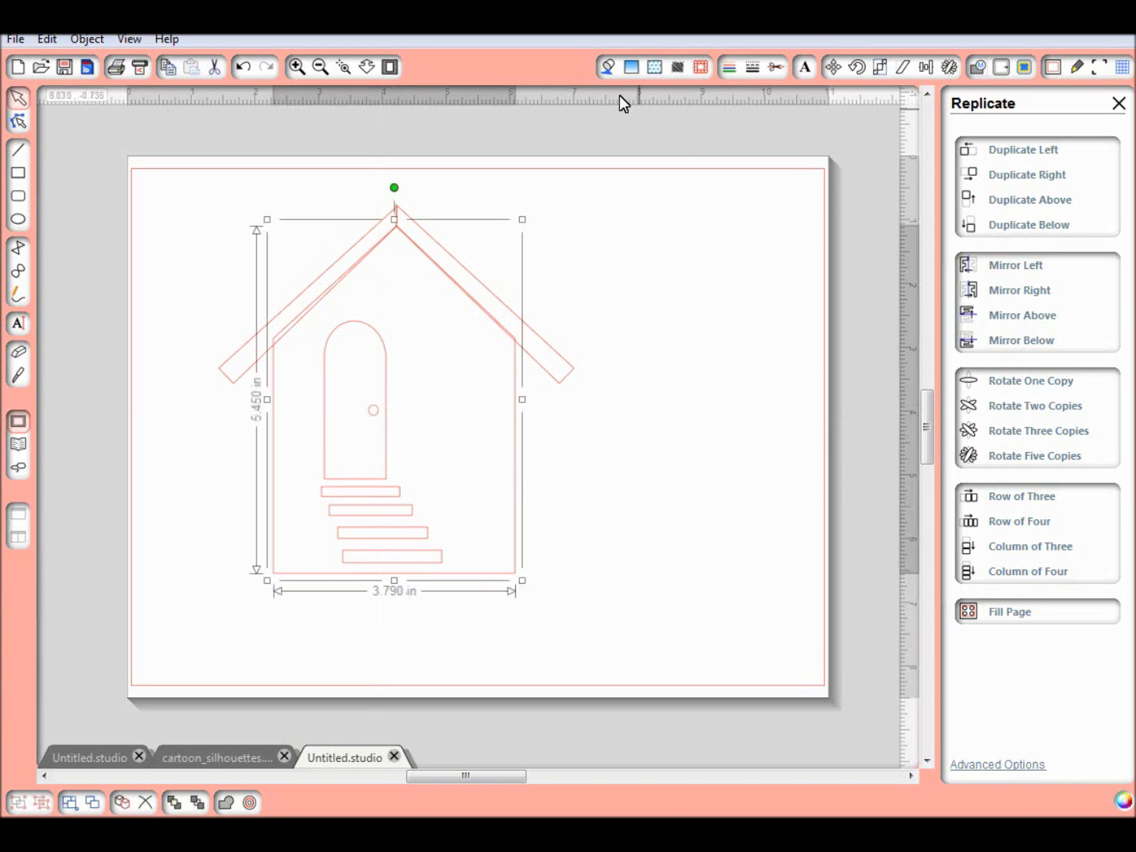
left_click(608, 67)
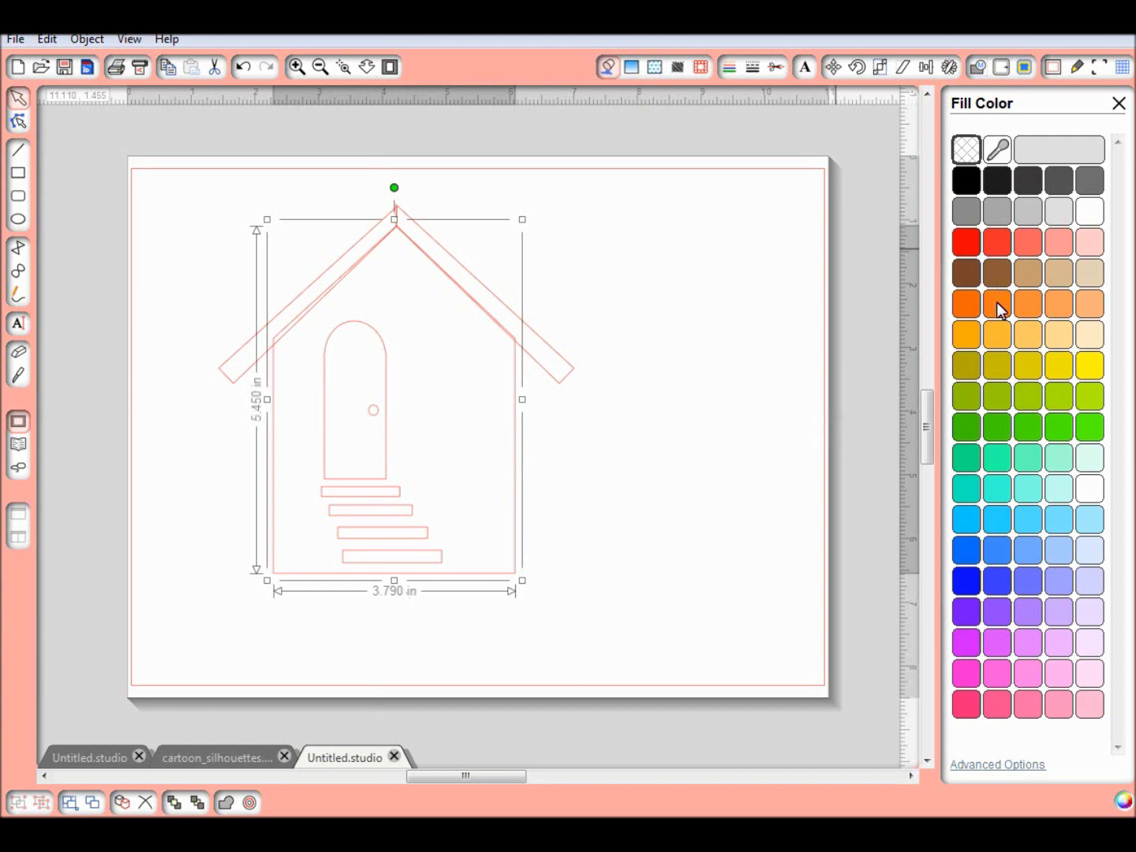
left_click(997, 276)
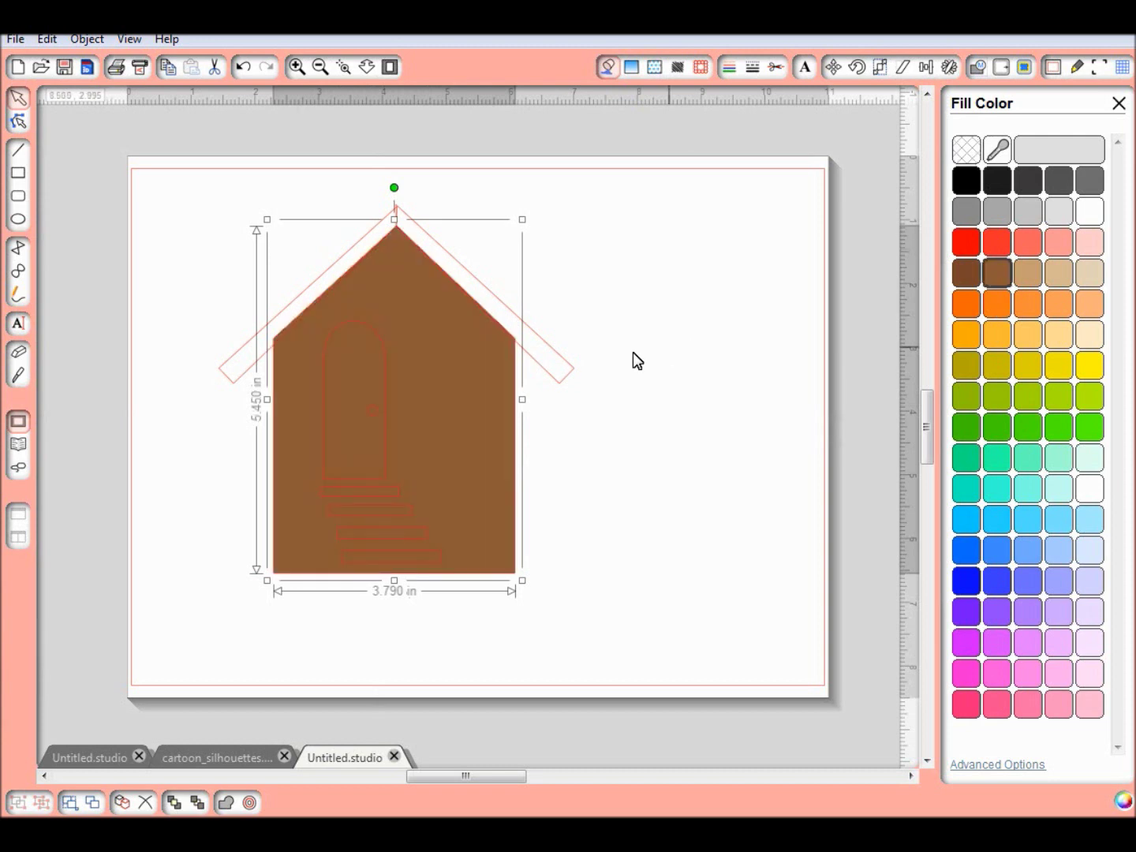
- Fill both the right and left roof strips with black
left_click(565, 380)
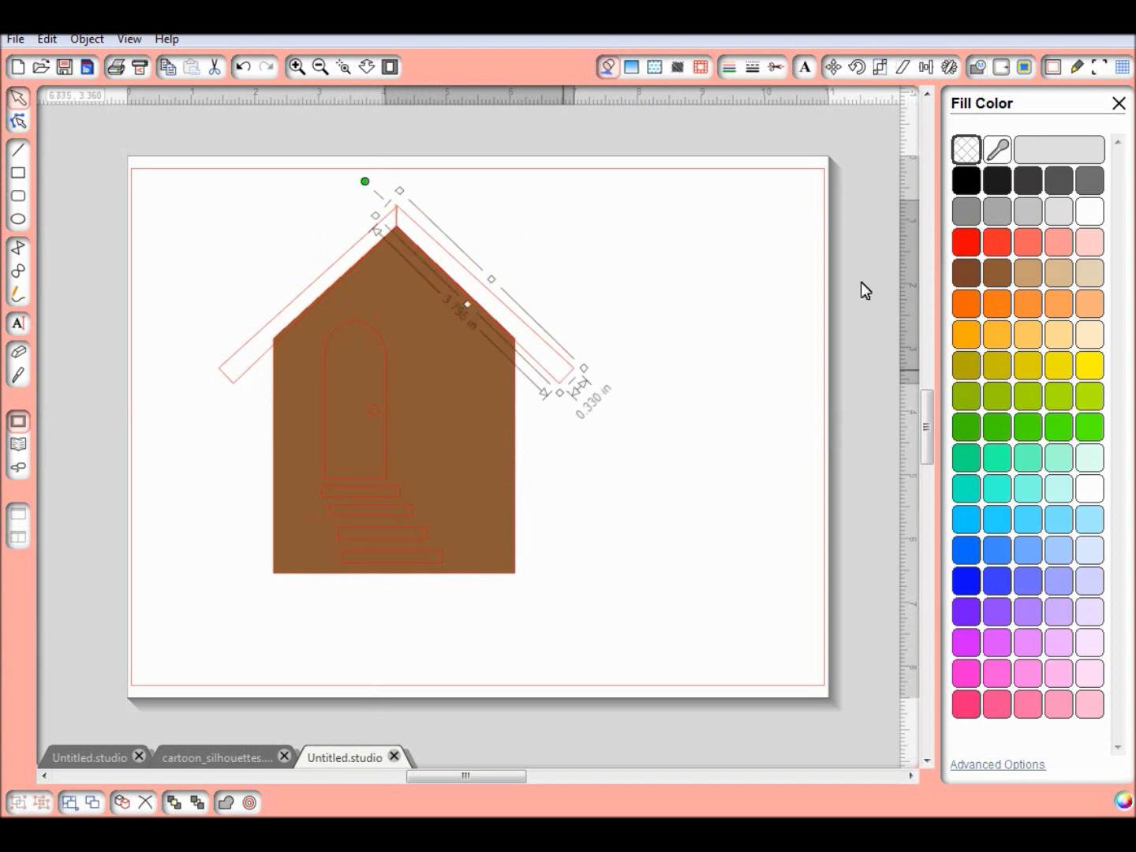
left_click(967, 185)
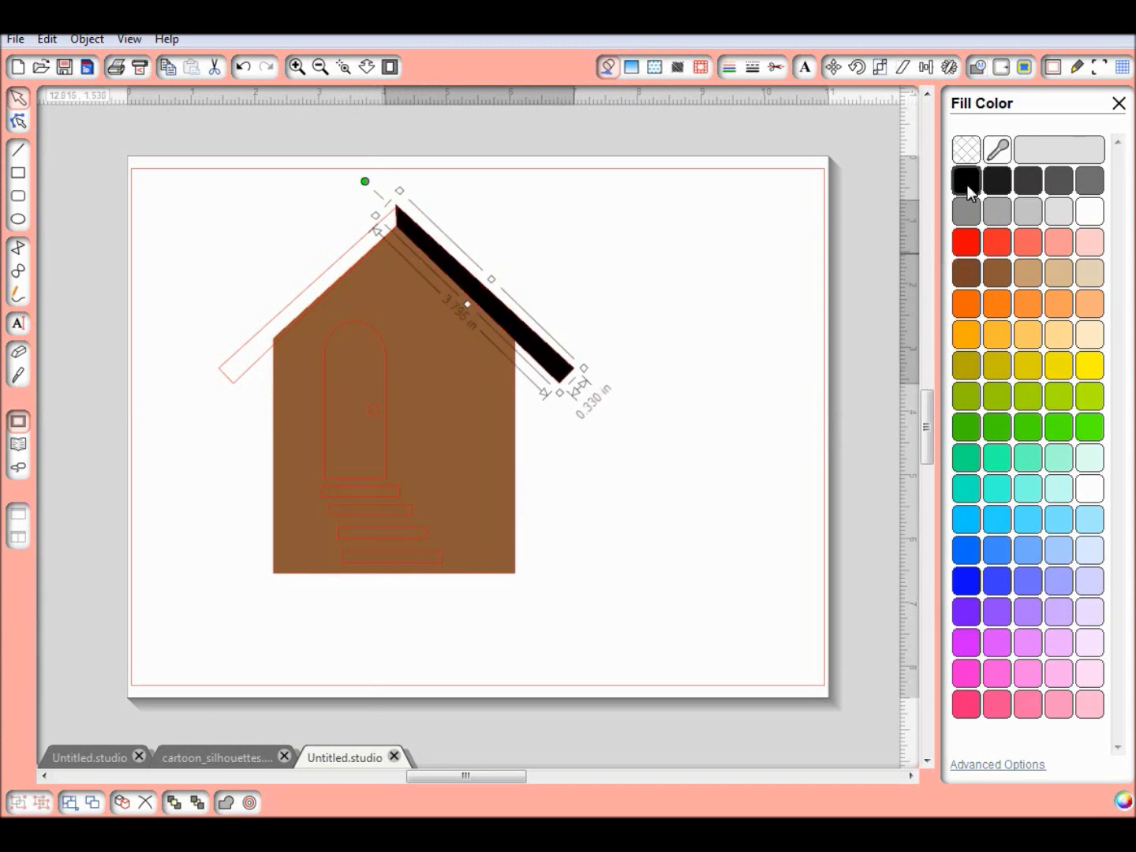
left_click(292, 305)
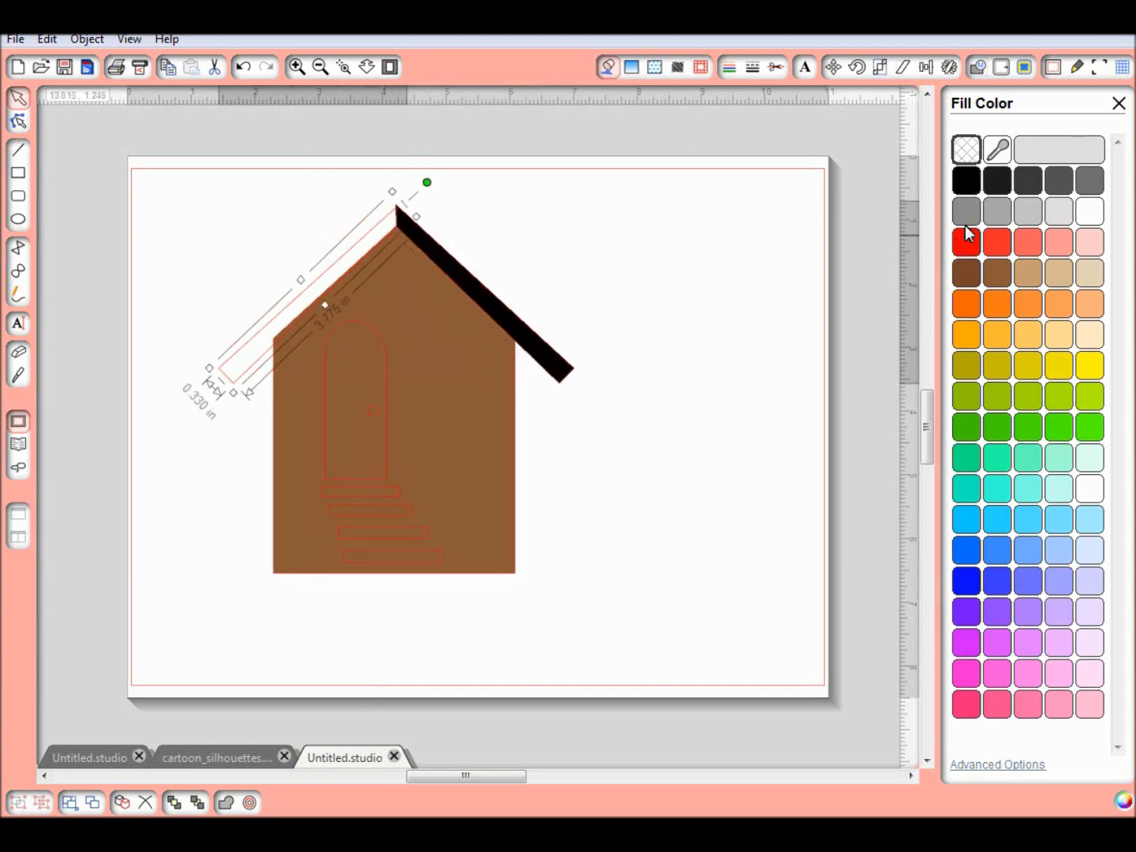
left_click(968, 187)
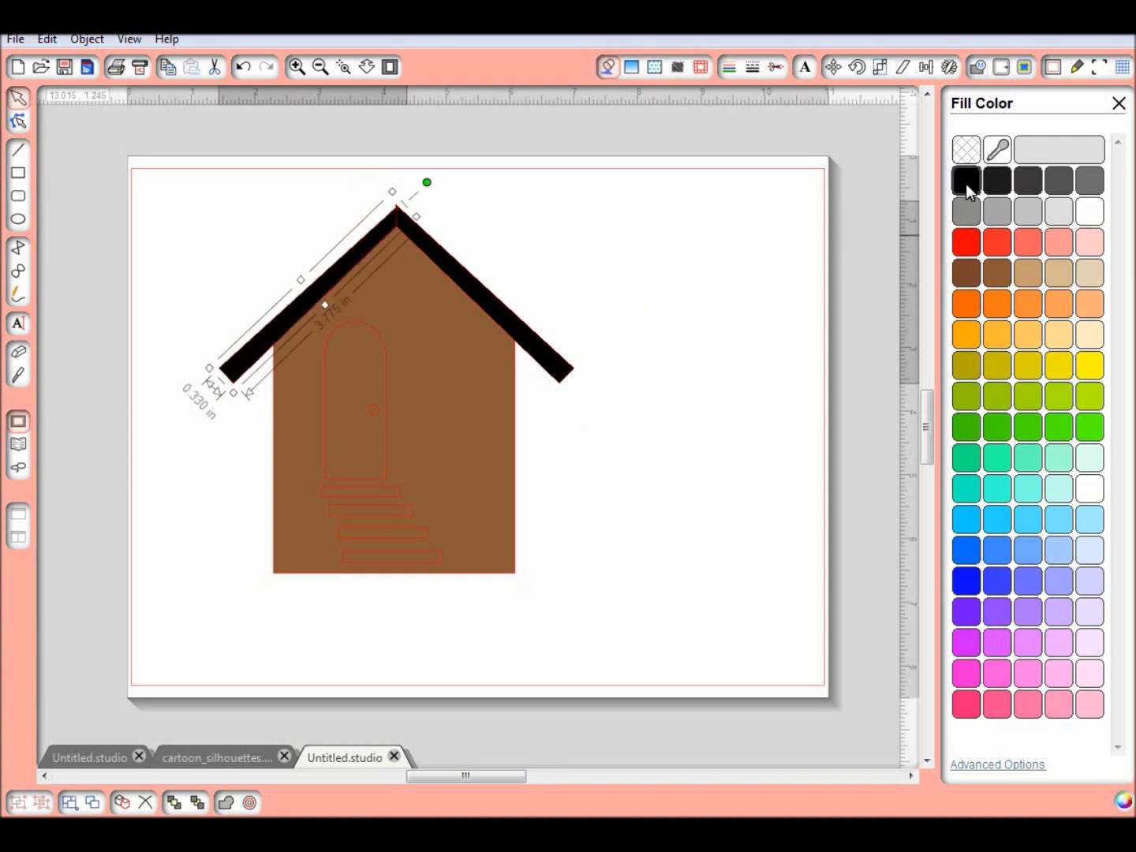
- Change the house body's fill to light tan and fill the arched door with medium brown
left_click(387, 457)
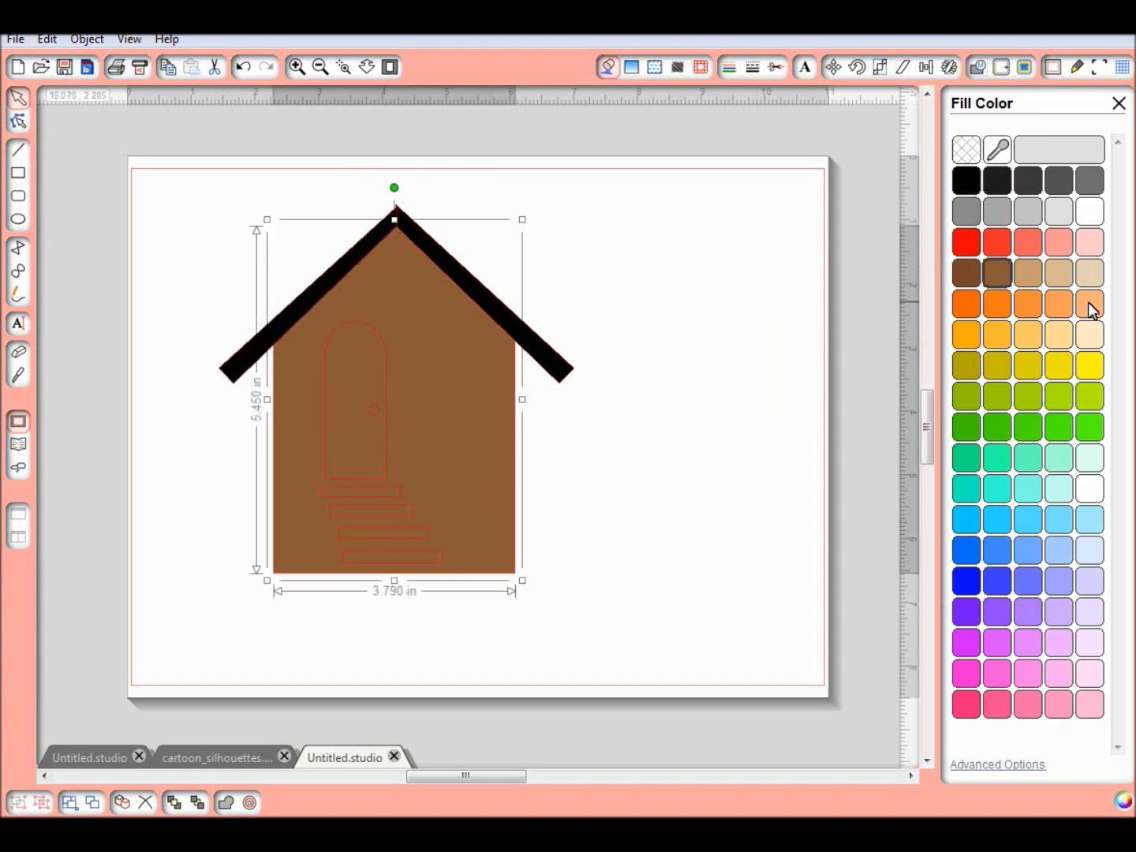
left_click(1035, 278)
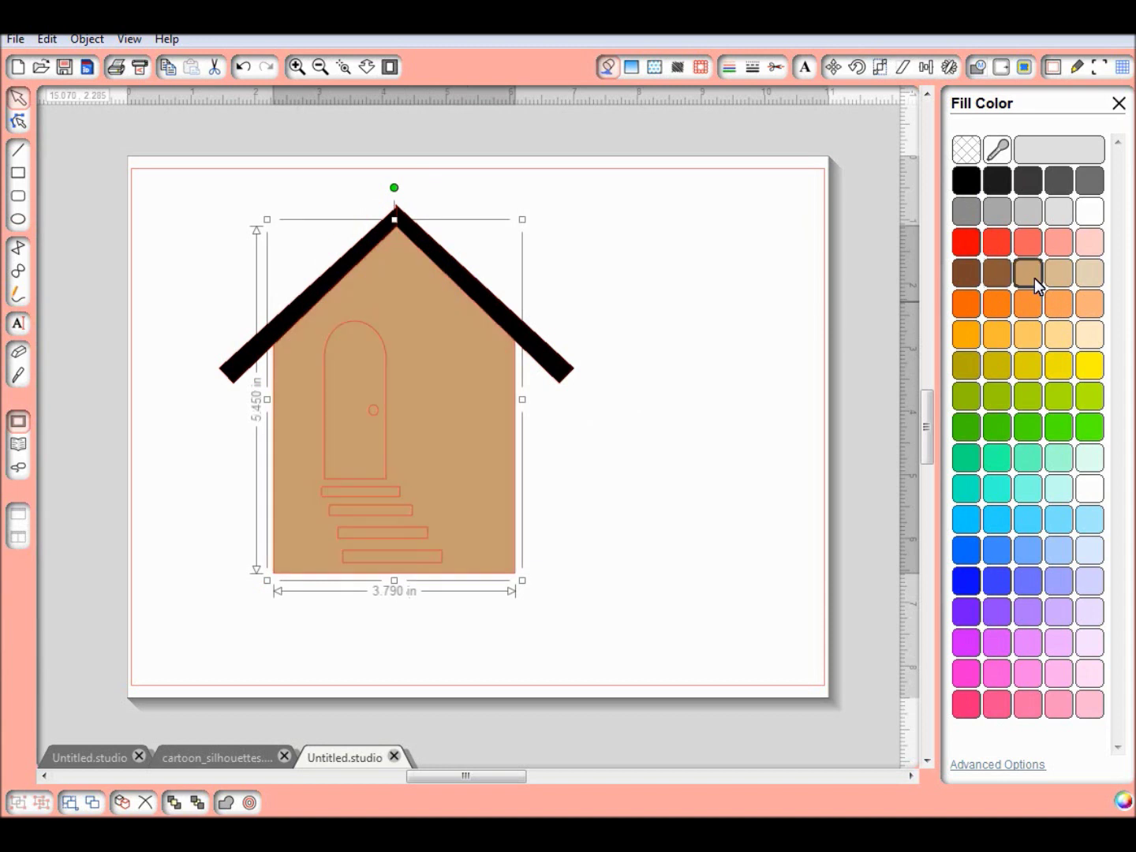
left_click(631, 419)
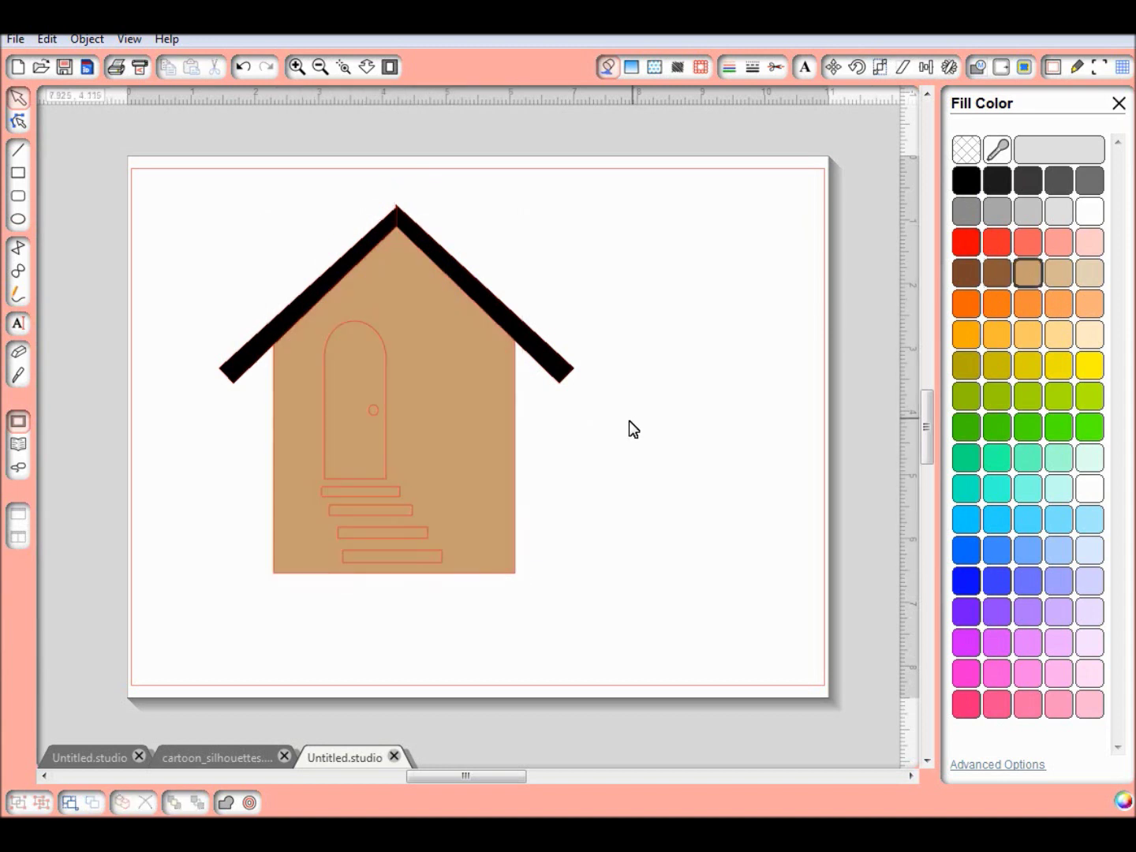
left_click(324, 356)
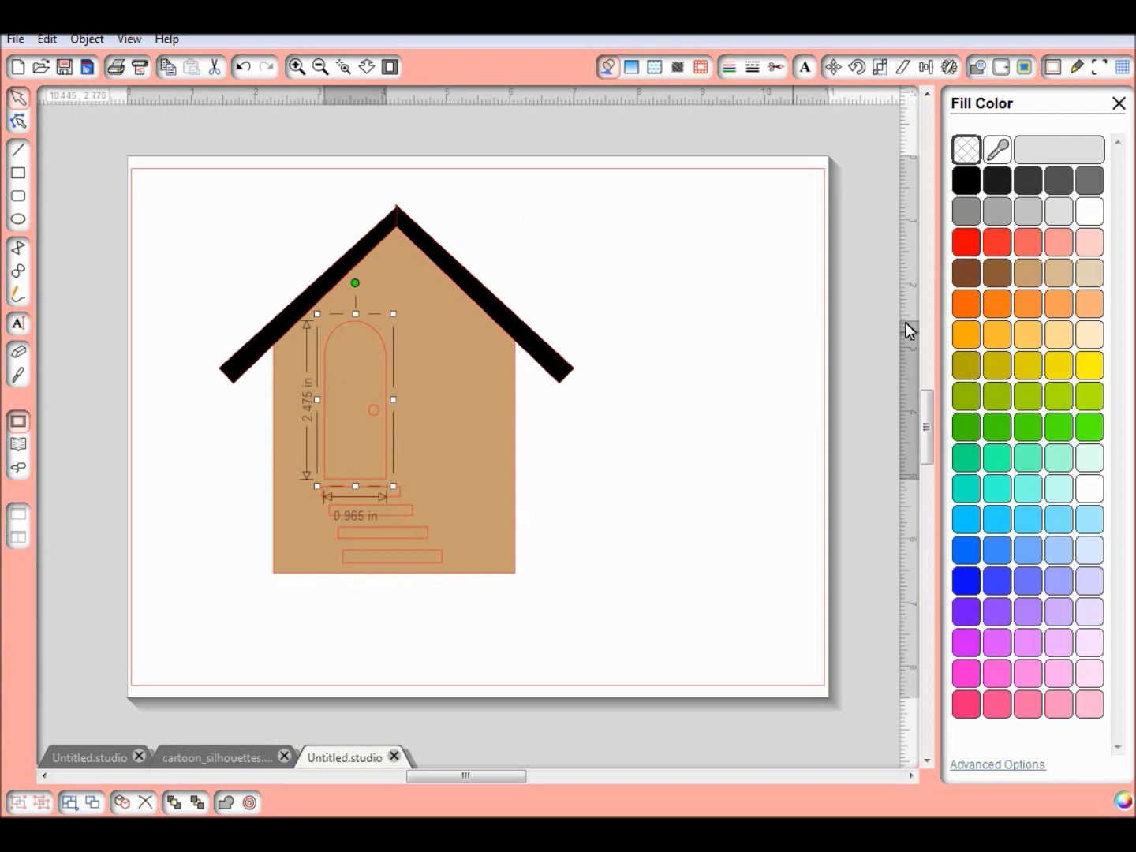
left_click(990, 277)
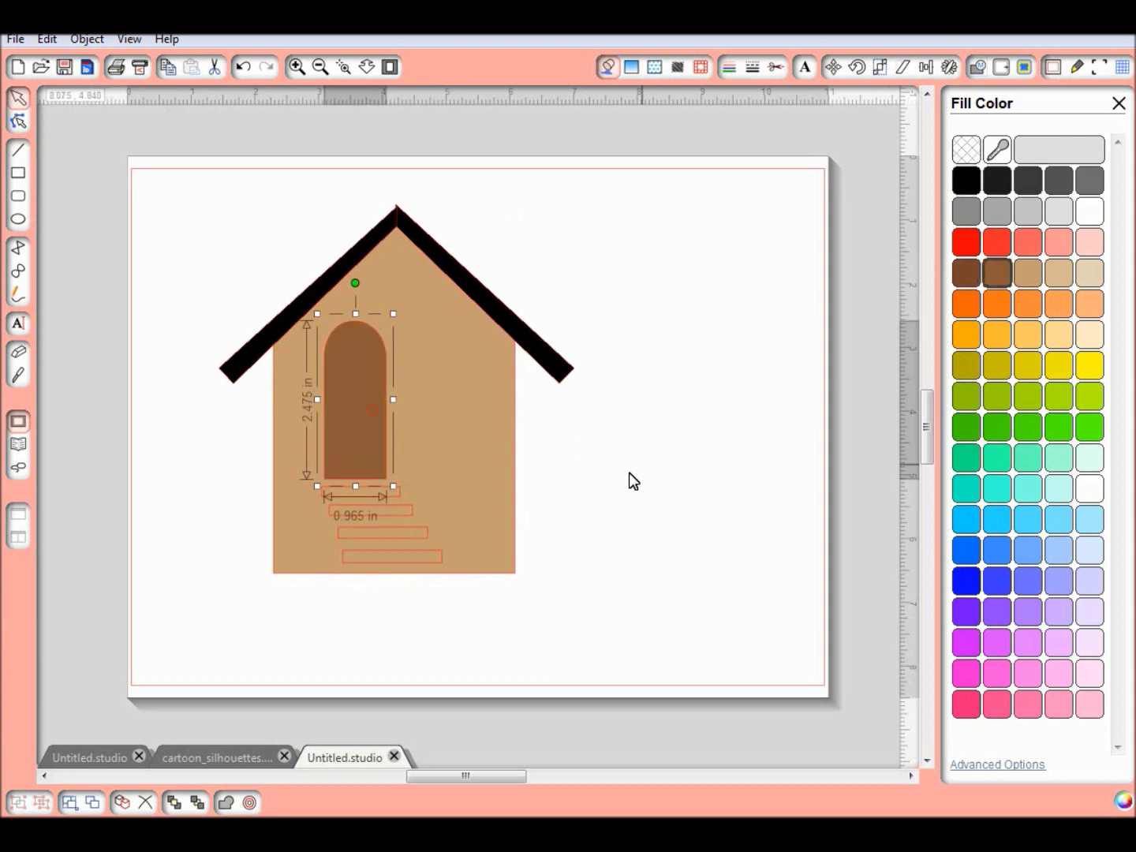
left_click(376, 502)
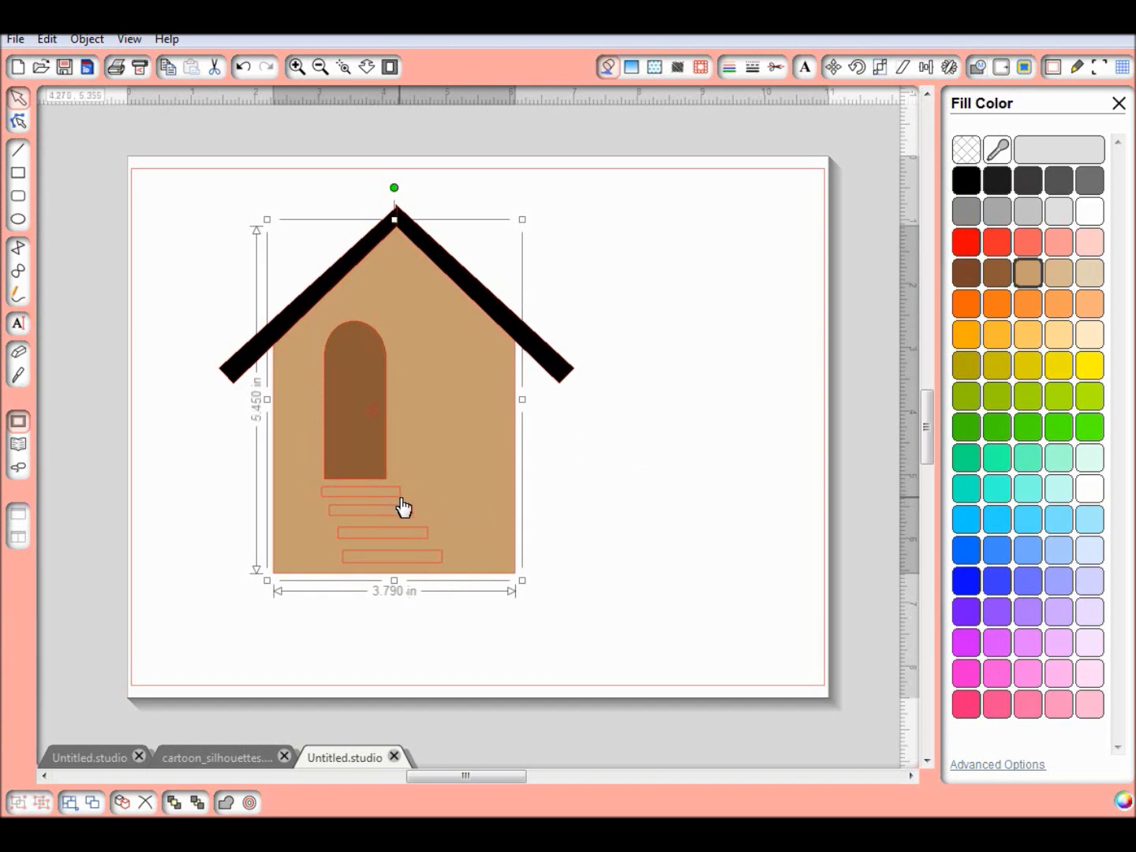
left_click(399, 504)
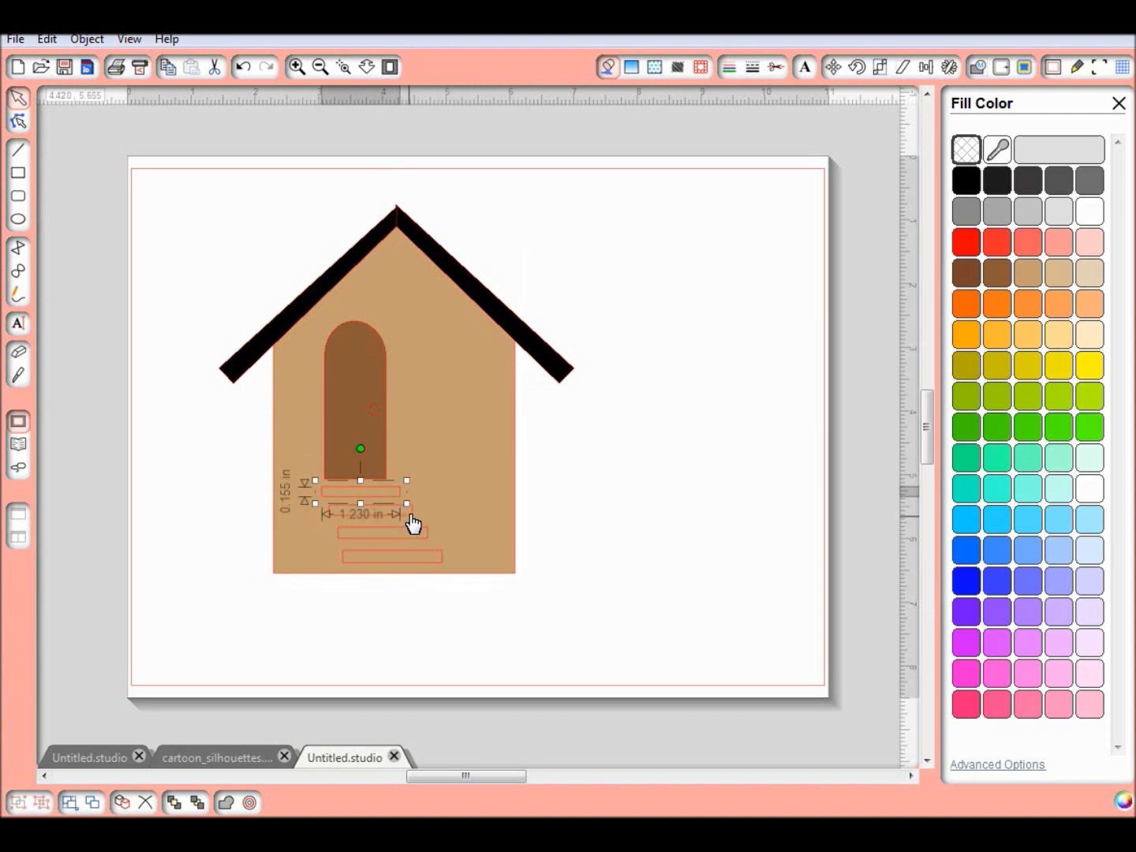
left_click(412, 519)
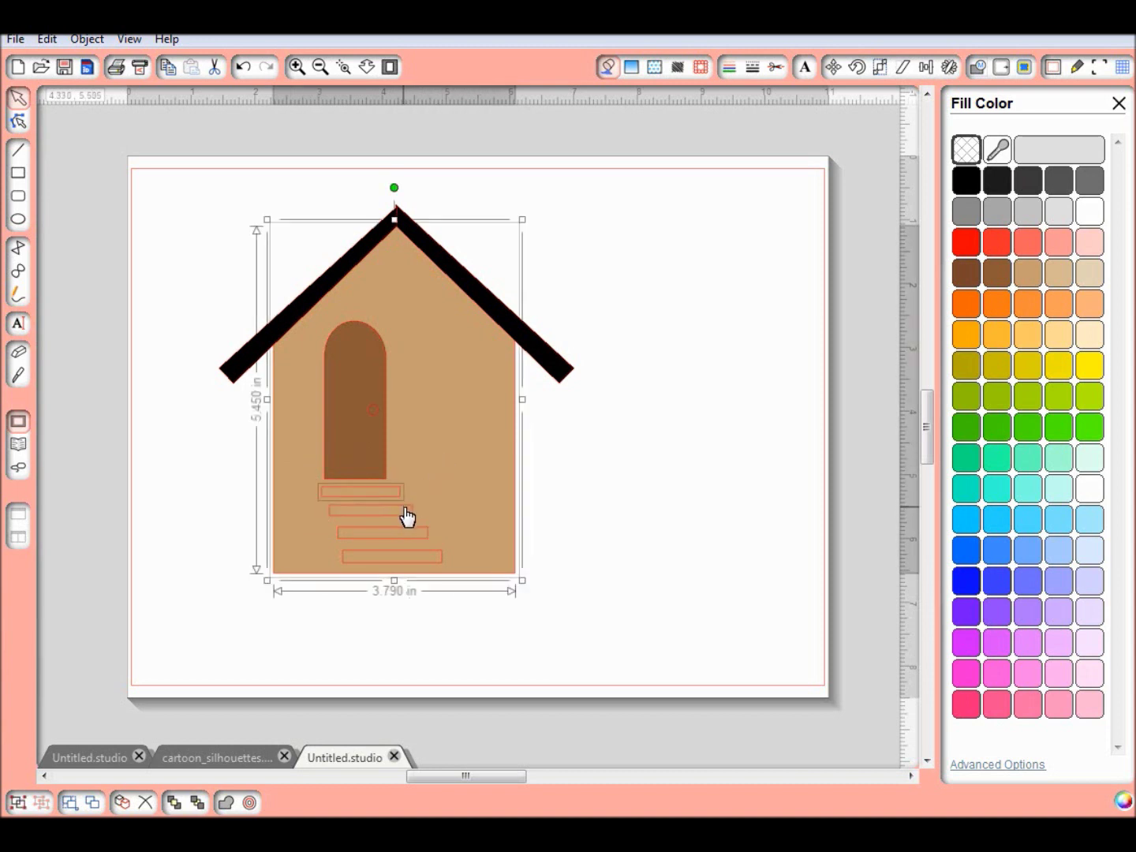
left_click(405, 509)
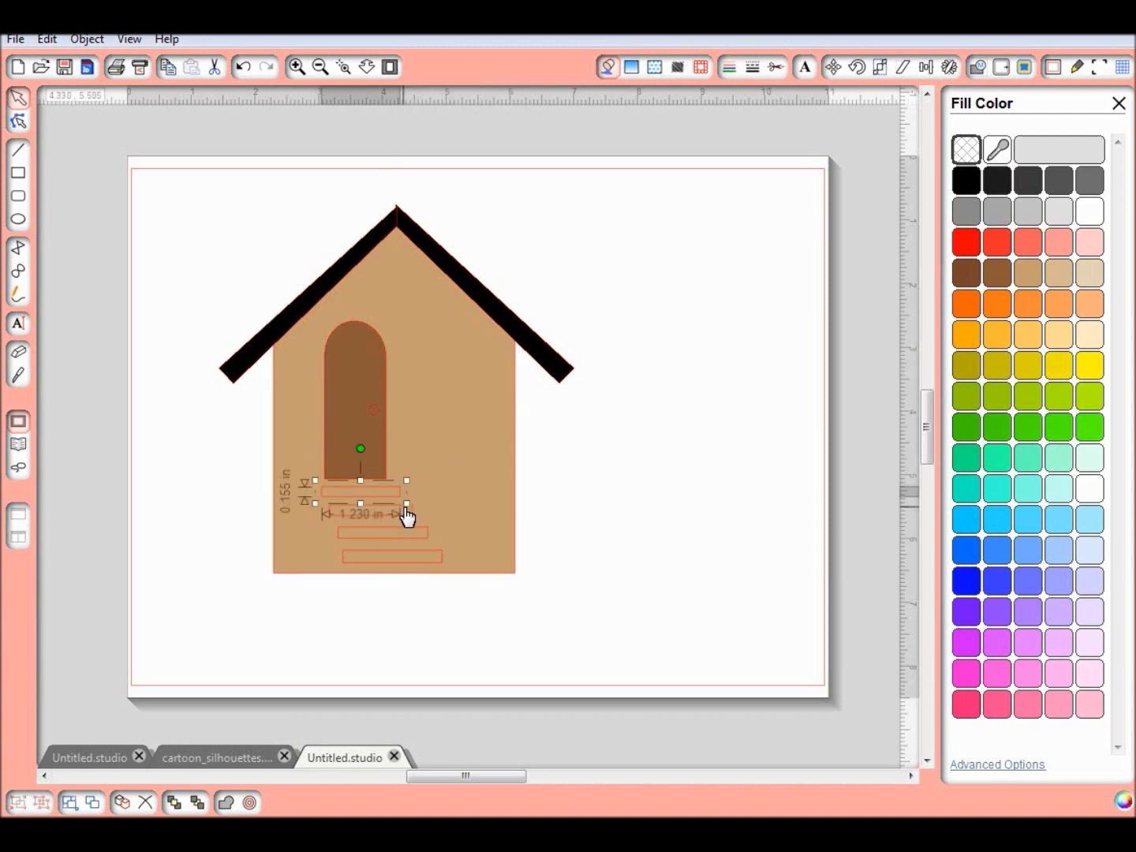
left_click(658, 563)
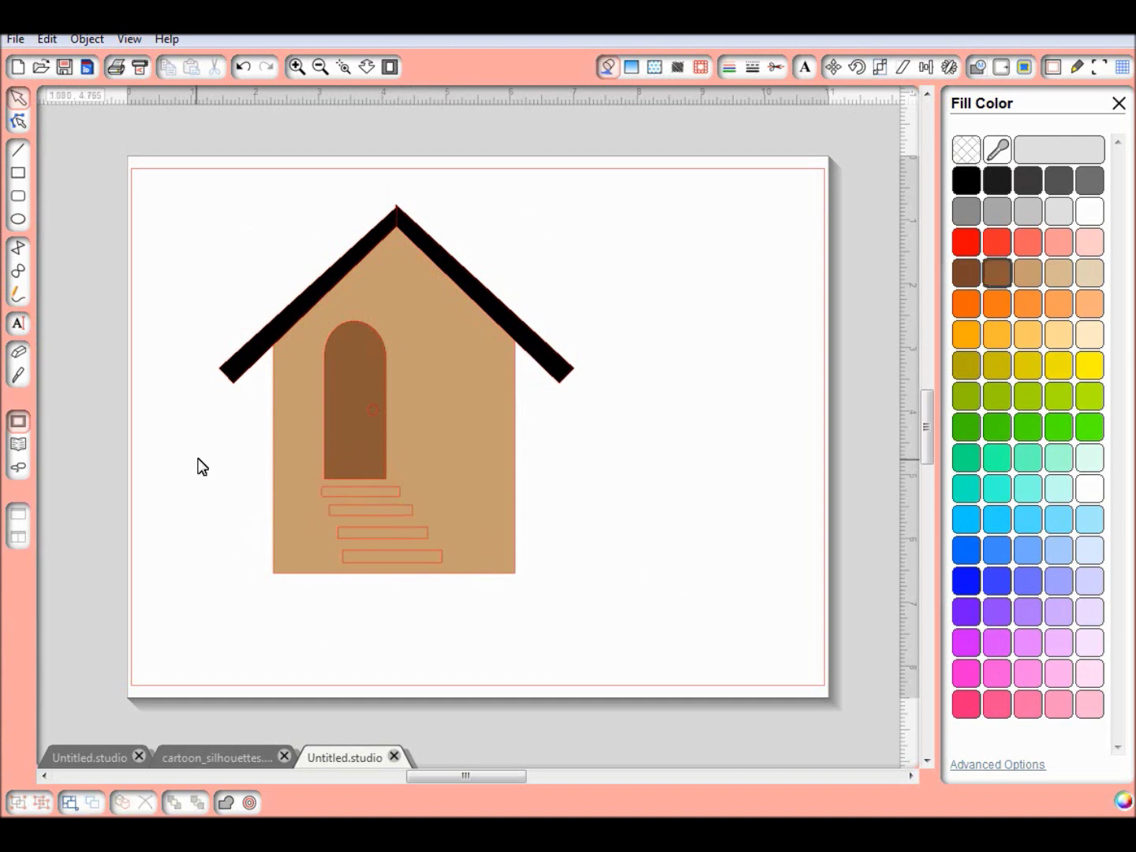
- Select all four stair treads together and fill them with the darkest brown
left_click_drag(420, 524, 515, 597)
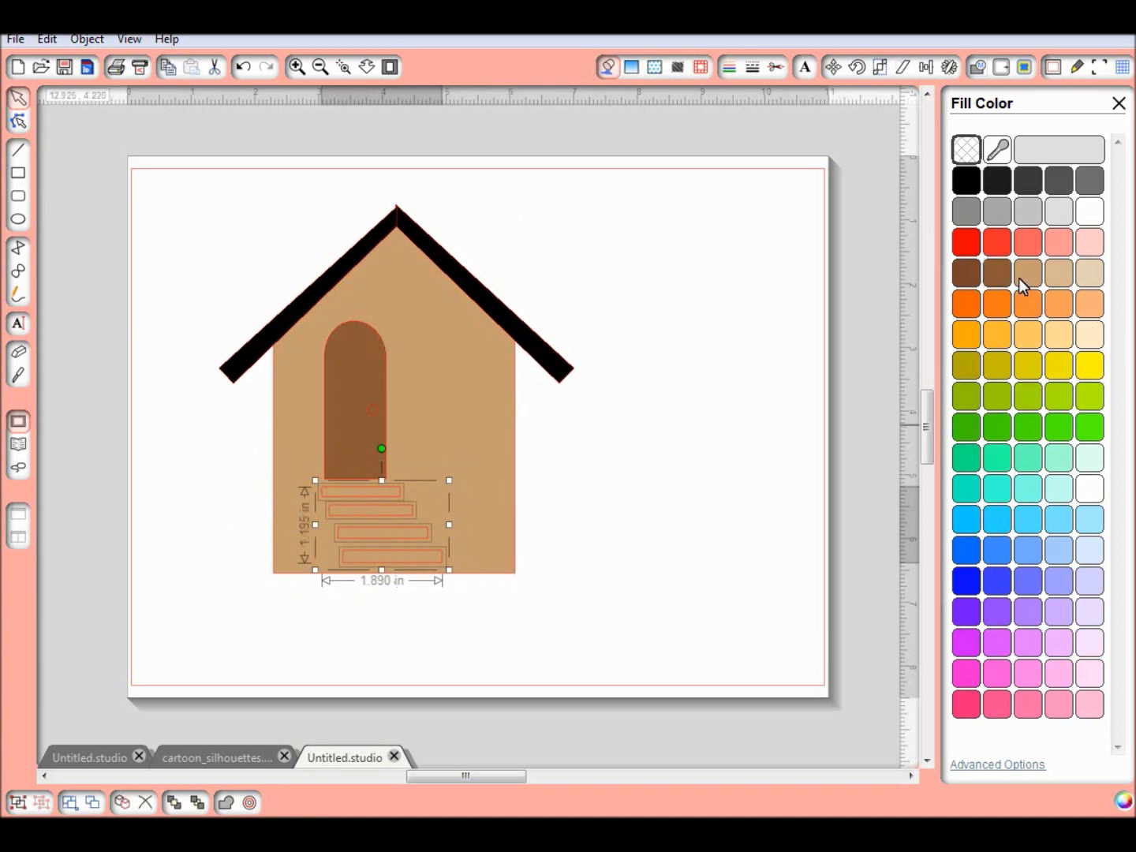
left_click(970, 281)
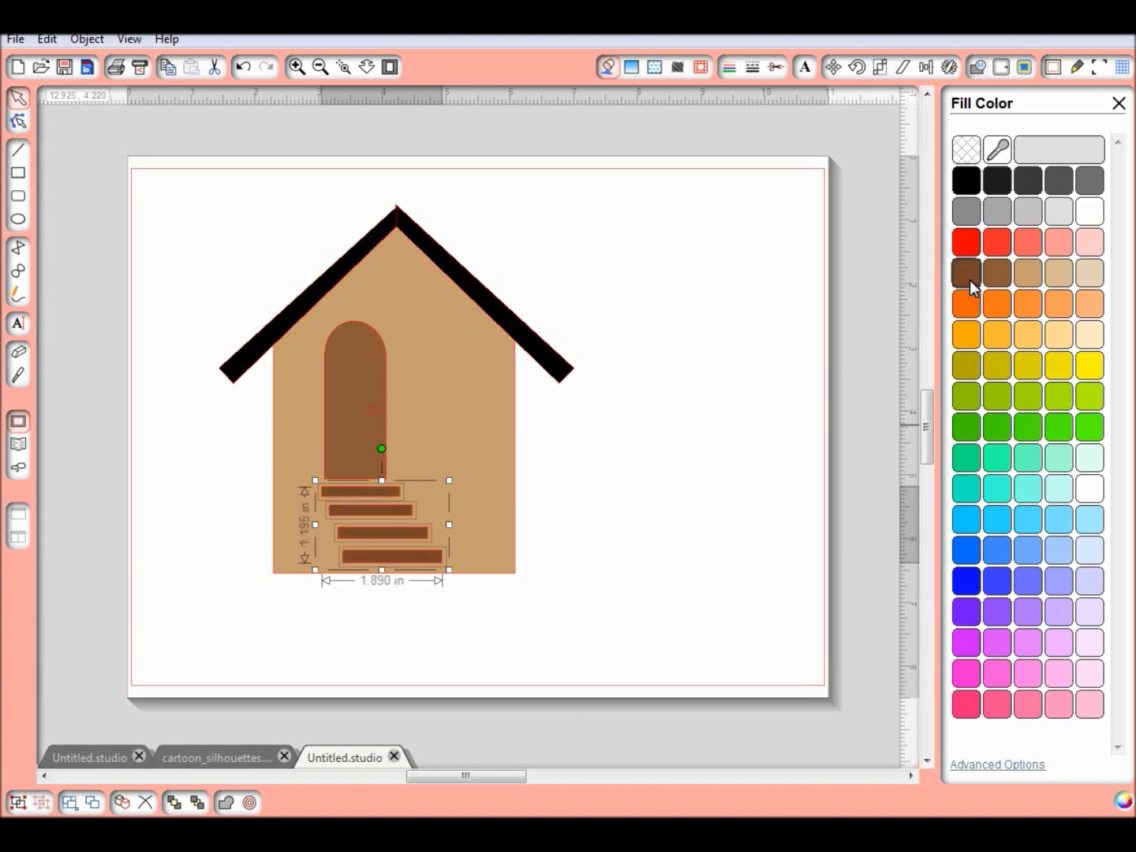
- Select every part of the house drawing and delete it from the page
left_click(614, 473)
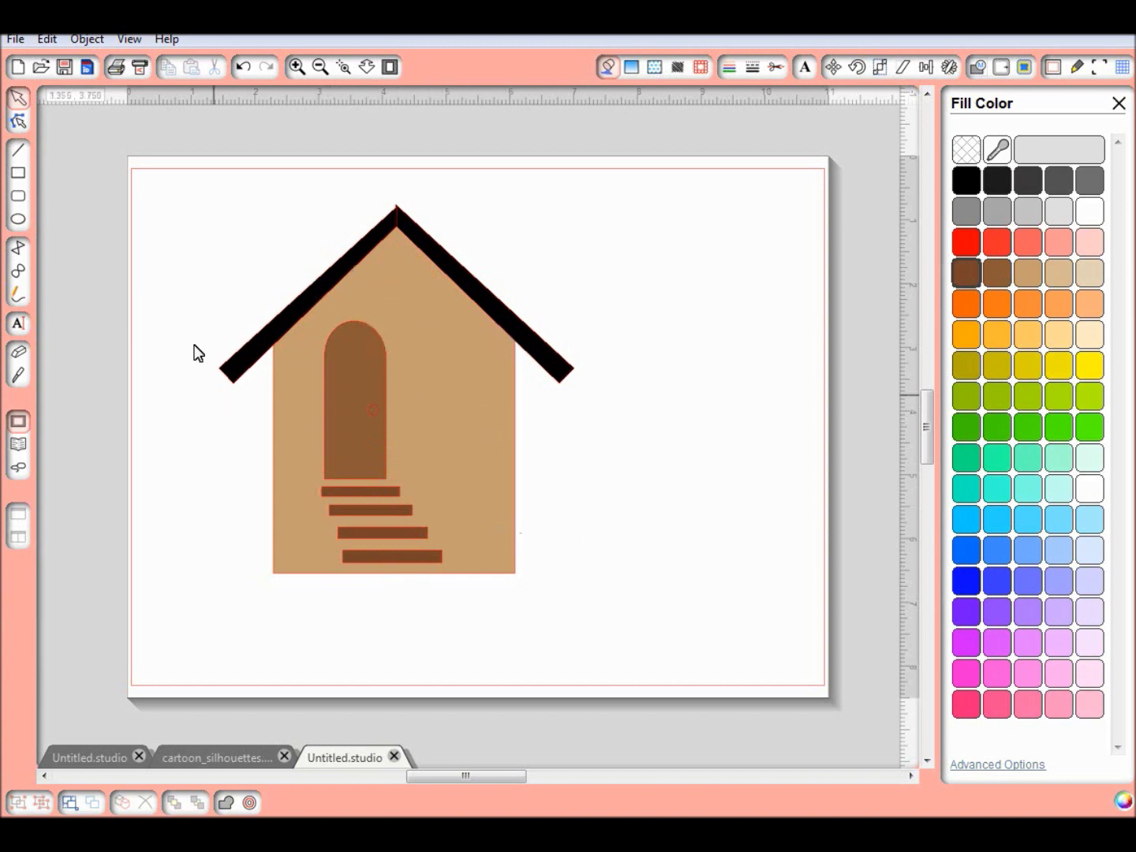
left_click_drag(169, 196, 633, 671)
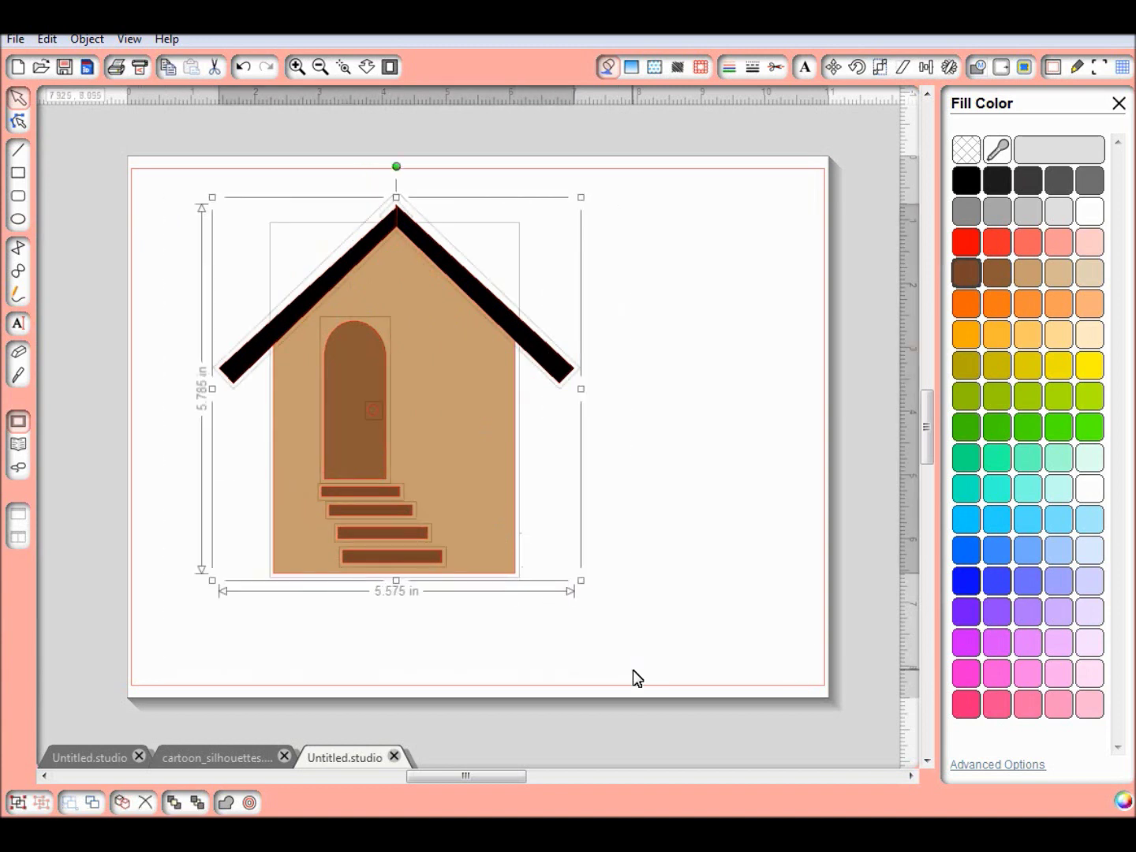
key("Delete")
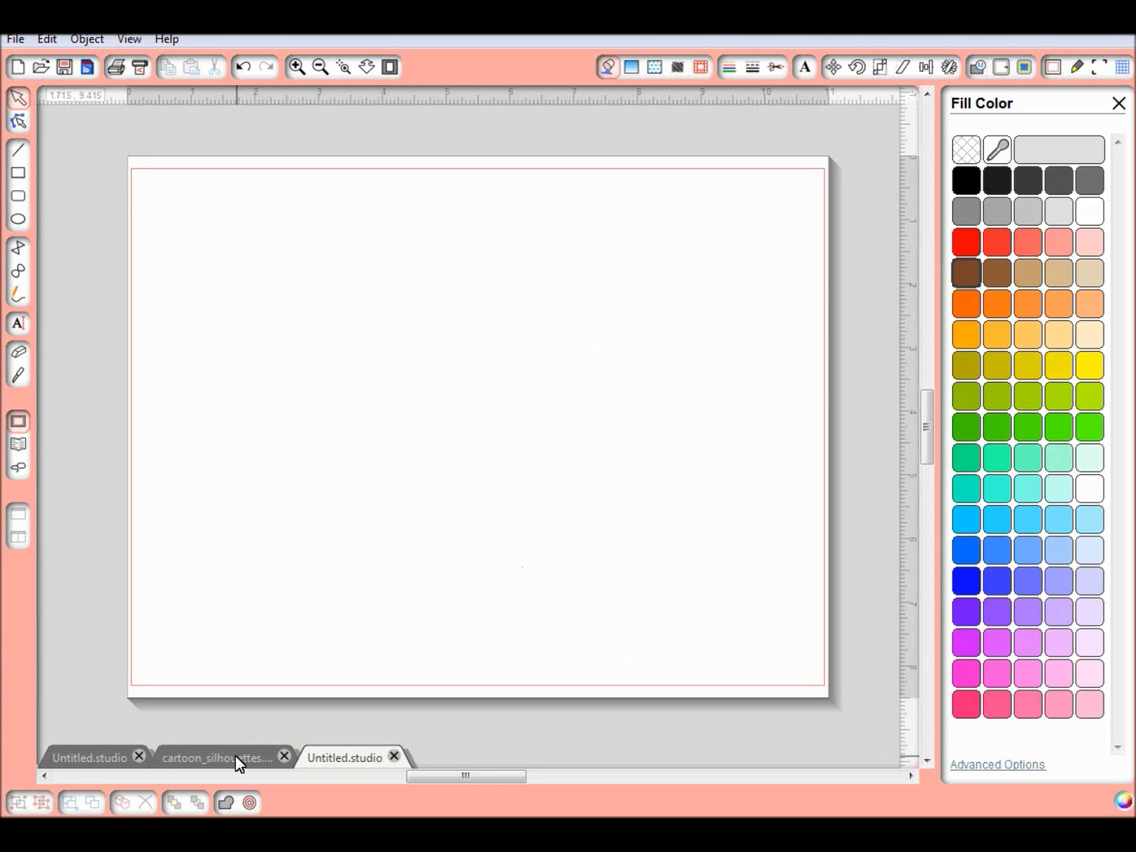
- Switch to the drinking glass drawing and draw a tall rectangle beside the glass with a flat ellipse across its bottom edge
left_click(88, 759)
mouse_move(448, 783)
left_mouse_down()
mouse_move(491, 782)
mouse_move(444, 779)
left_mouse_up()
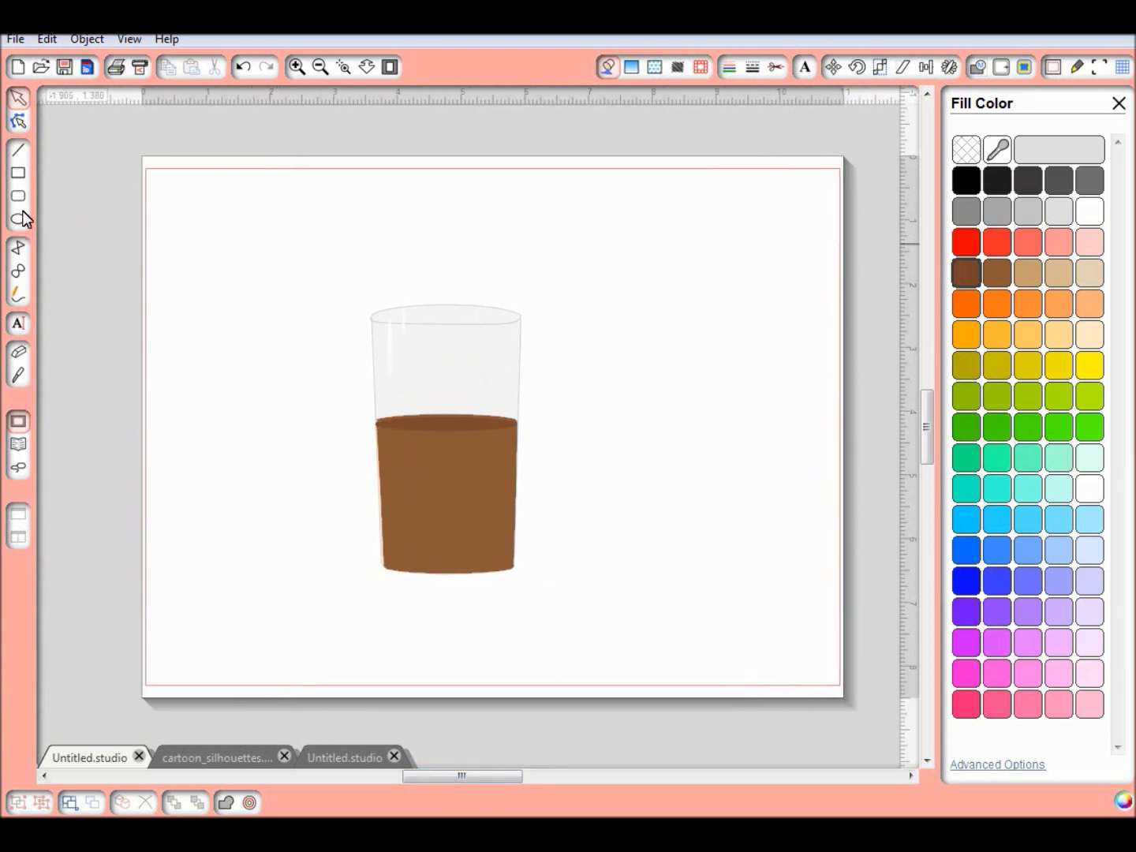
left_click(17, 172)
left_click_drag(580, 318, 715, 575)
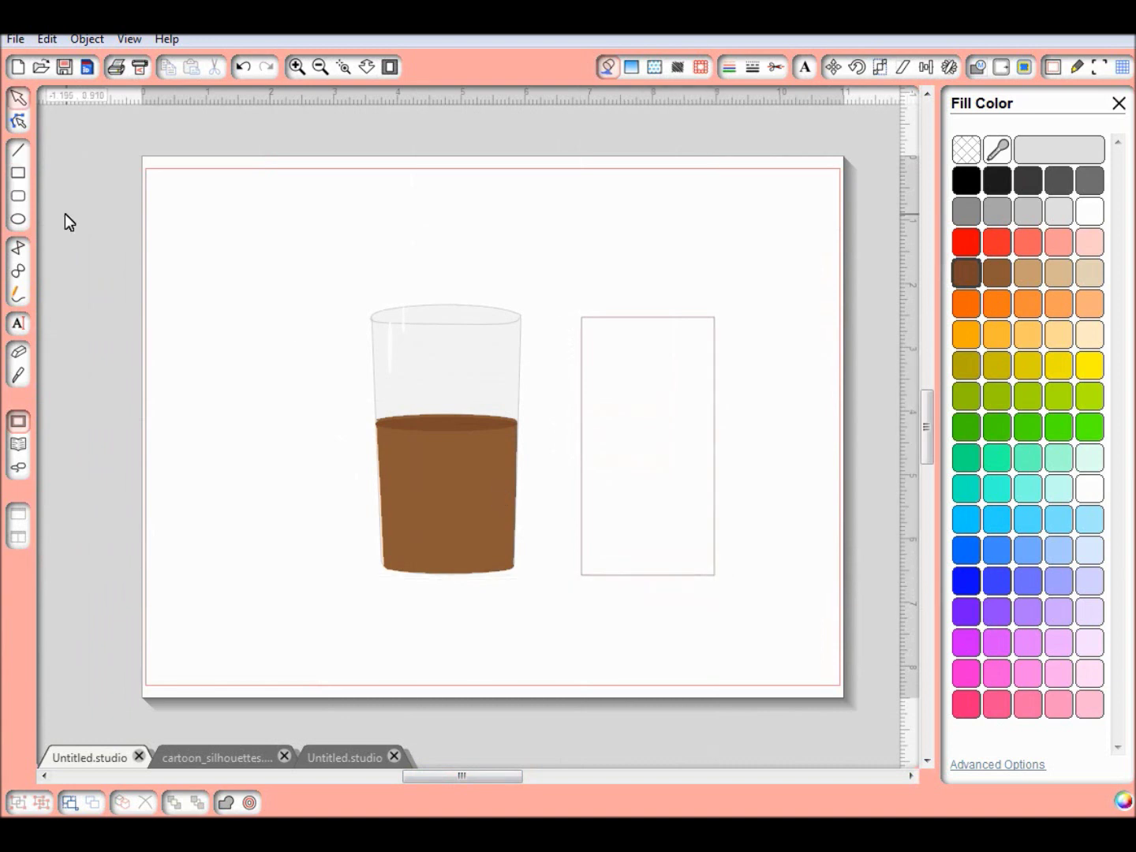
left_click(19, 219)
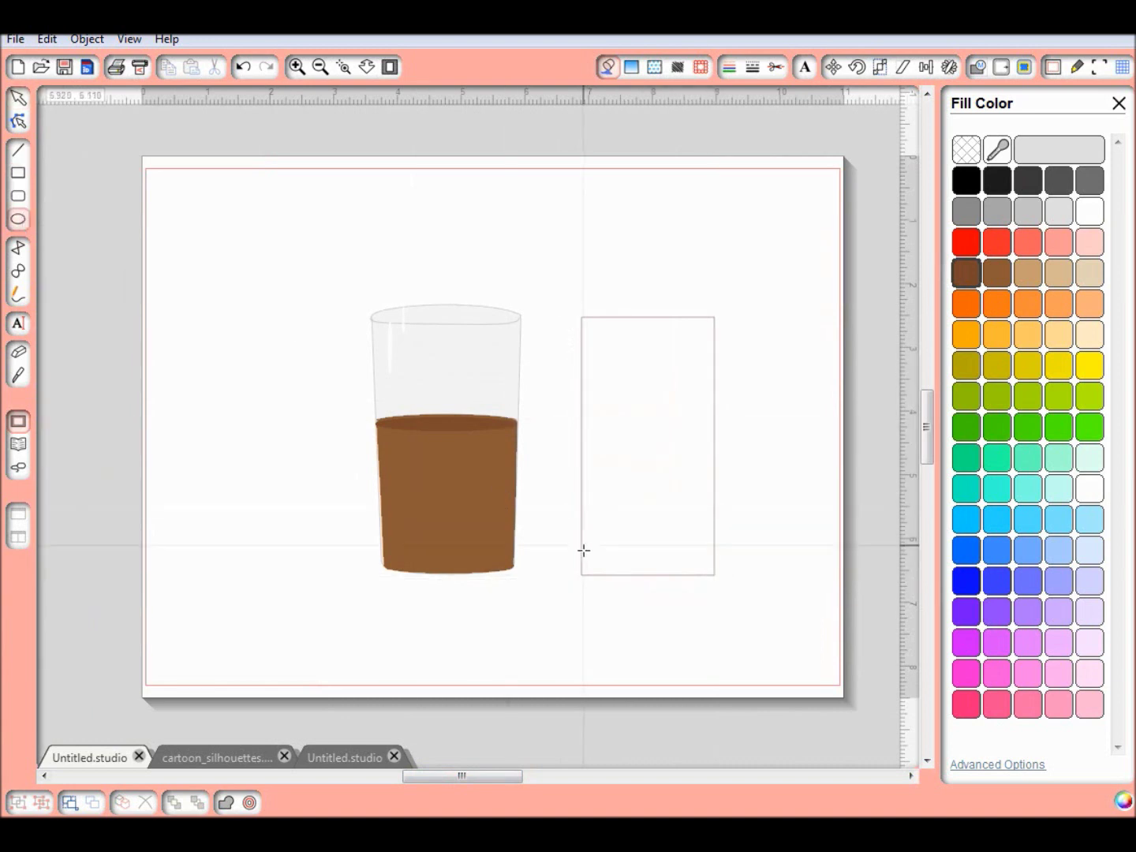
left_click_drag(582, 558, 717, 589)
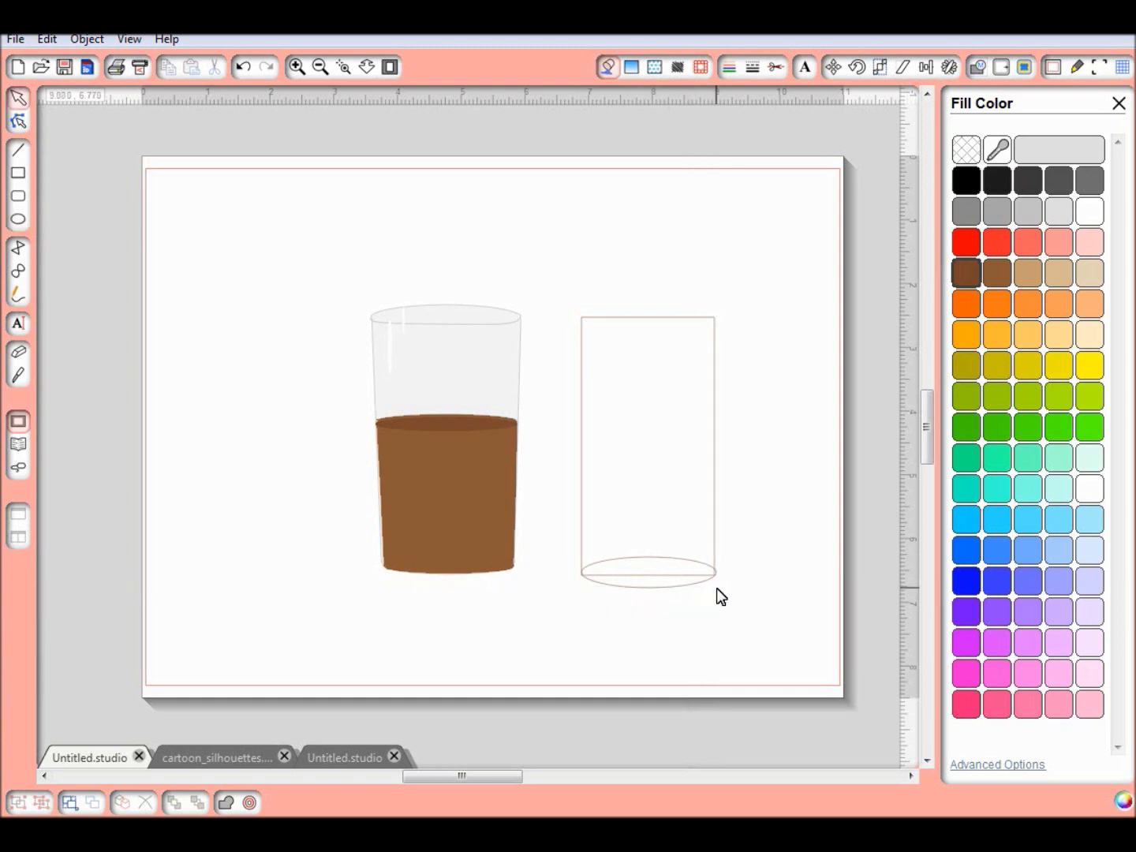
- Edit the rectangle's points, moving both upper corners outward so the new glass tapers toward its base
left_click(713, 457)
left_click_drag(723, 323, 738, 325)
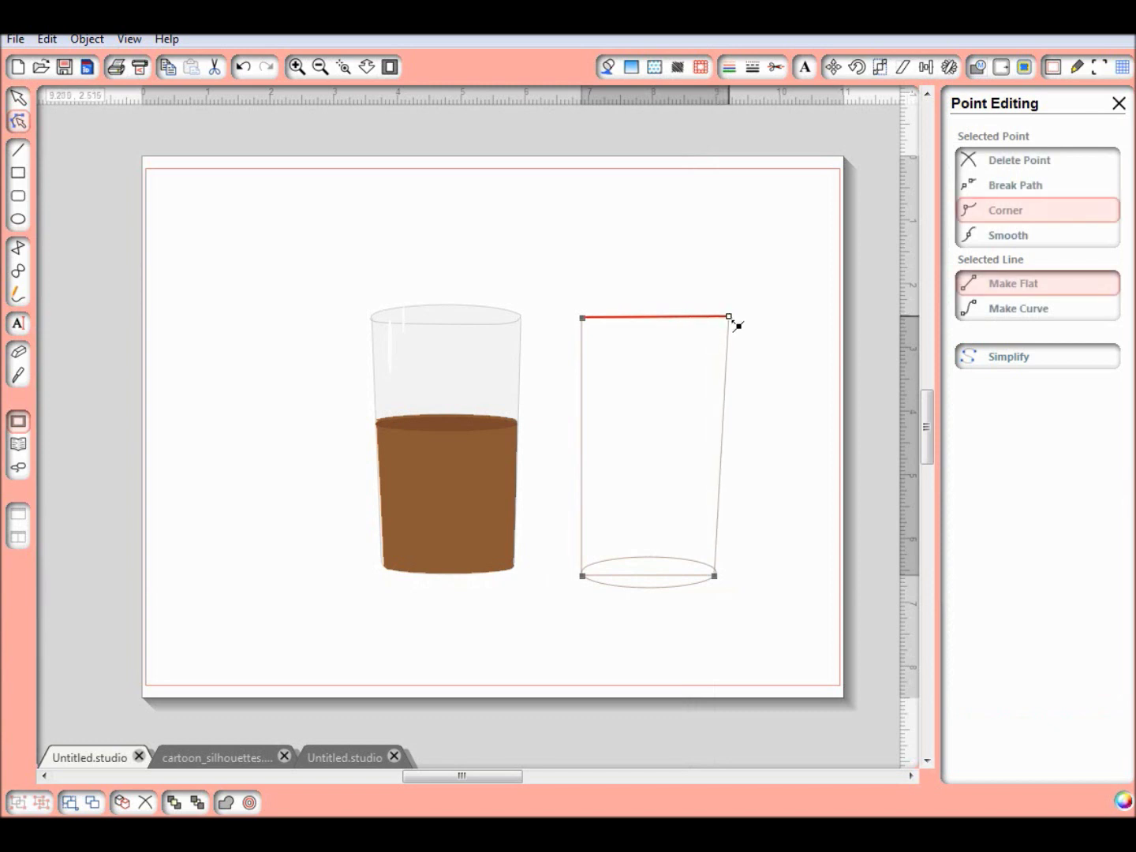
left_click_drag(591, 326, 573, 325)
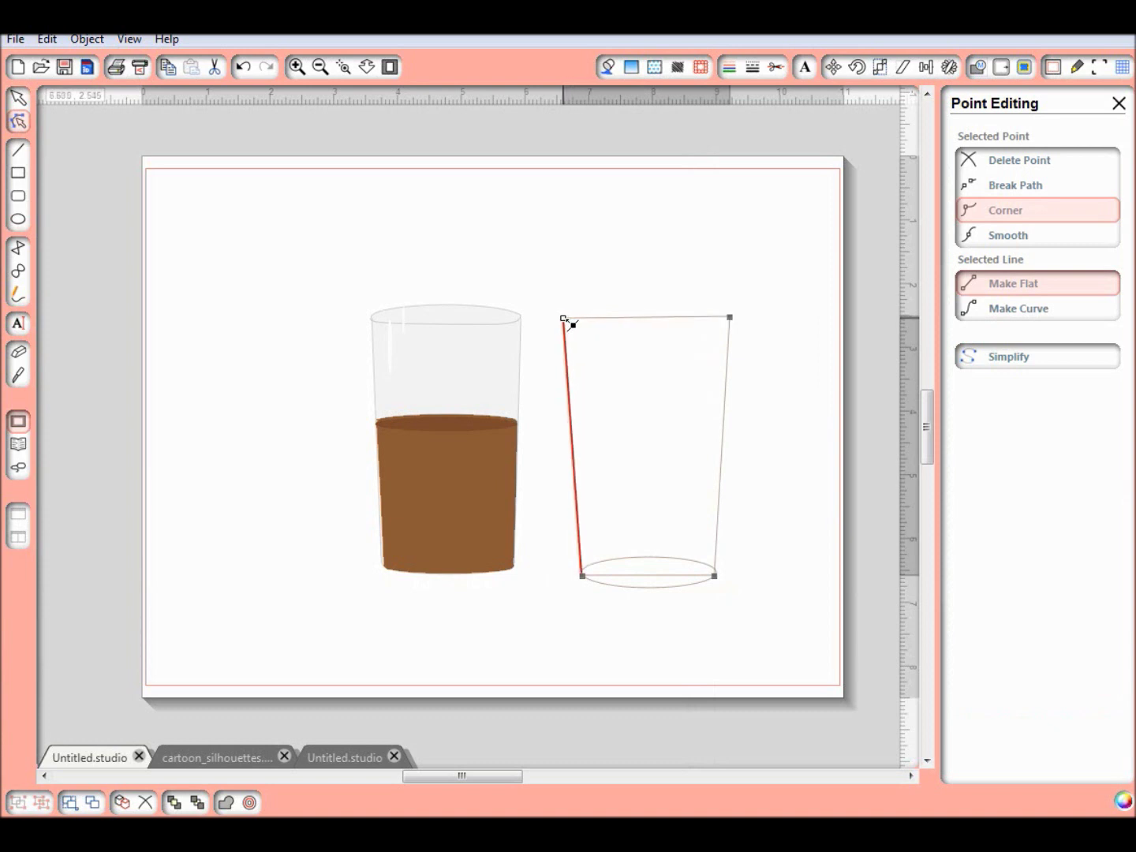
left_click(621, 278)
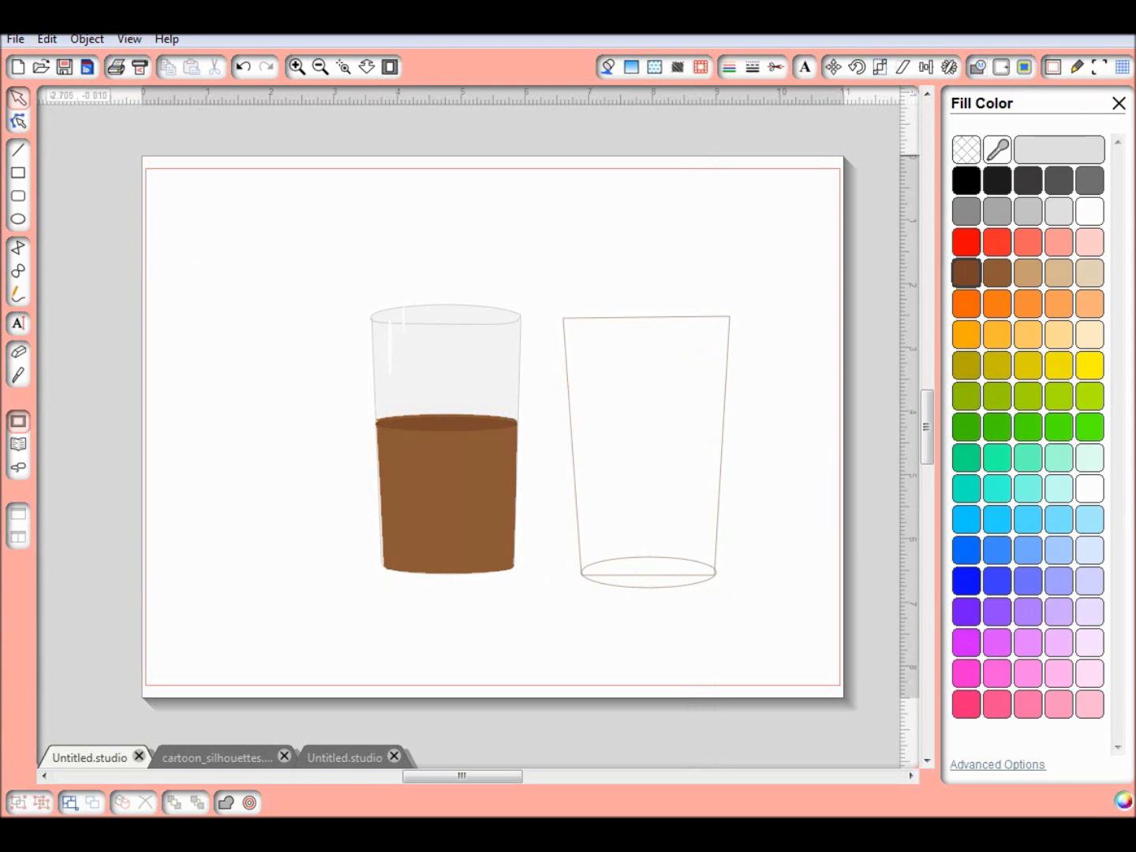
- Draw a rim ellipse about 2.63 in wide and 0.475 in high across the tapered shape's top, and place a copy above the finished glass
left_click(20, 221)
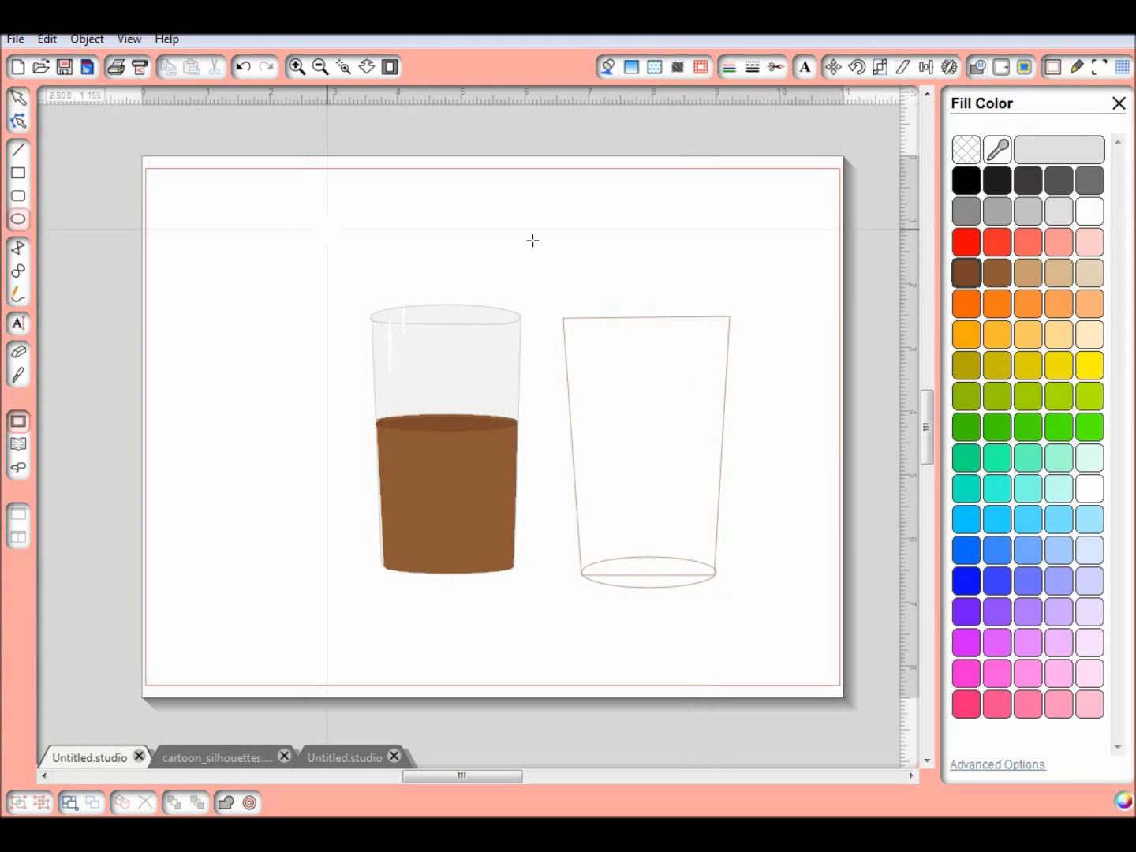
left_click_drag(559, 305, 731, 334)
left_click(596, 314)
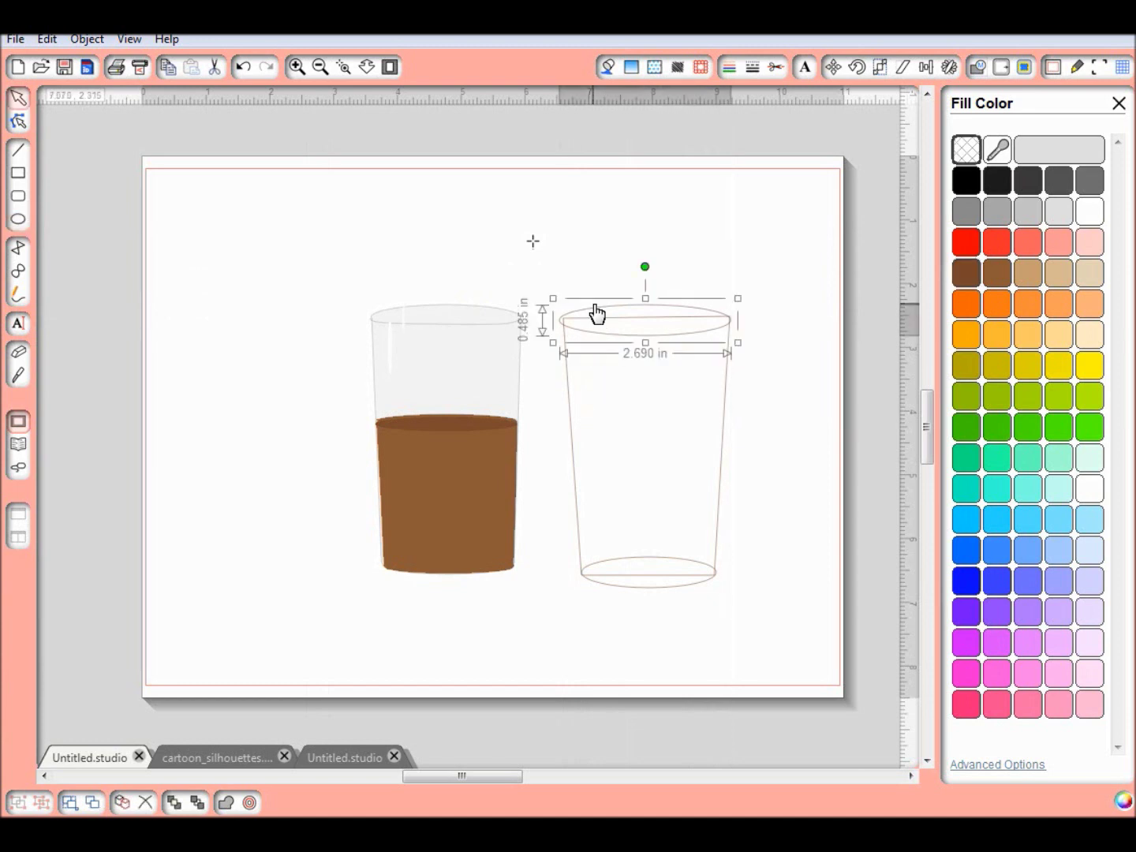
left_click_drag(555, 344, 558, 344)
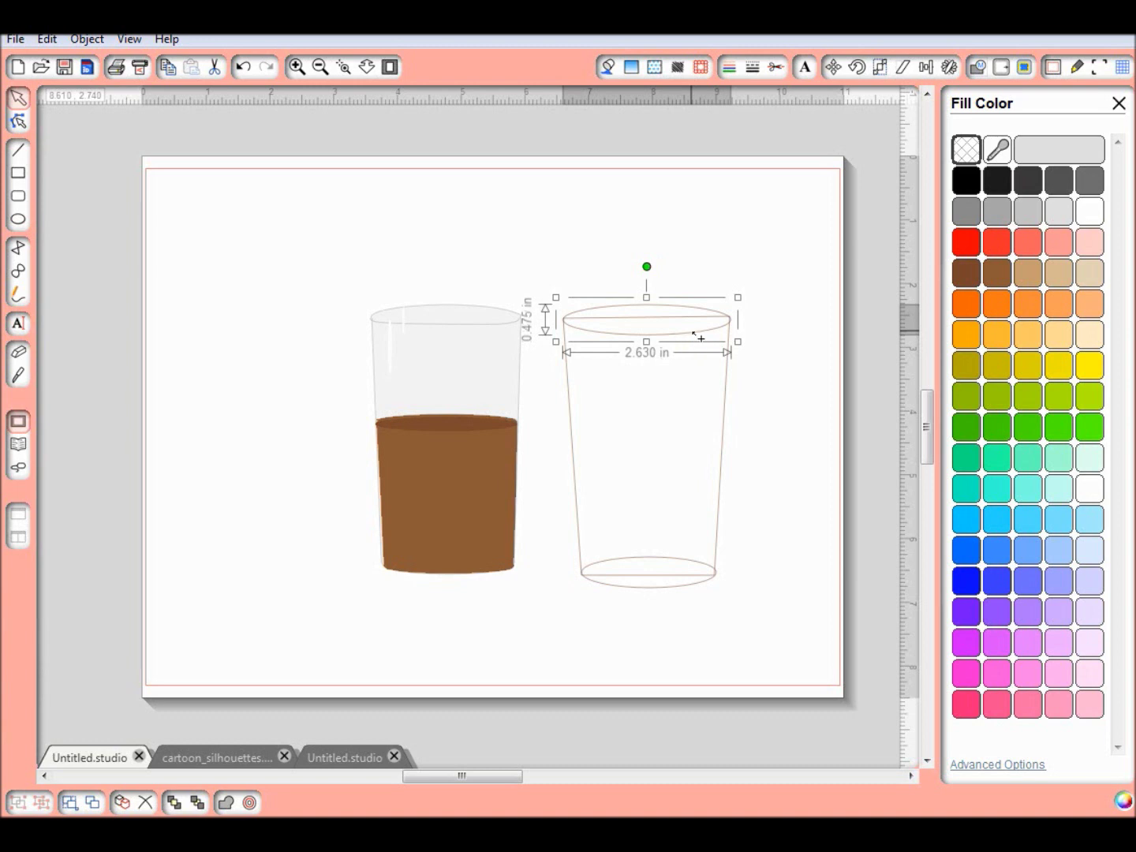
left_click_drag(693, 333, 522, 227)
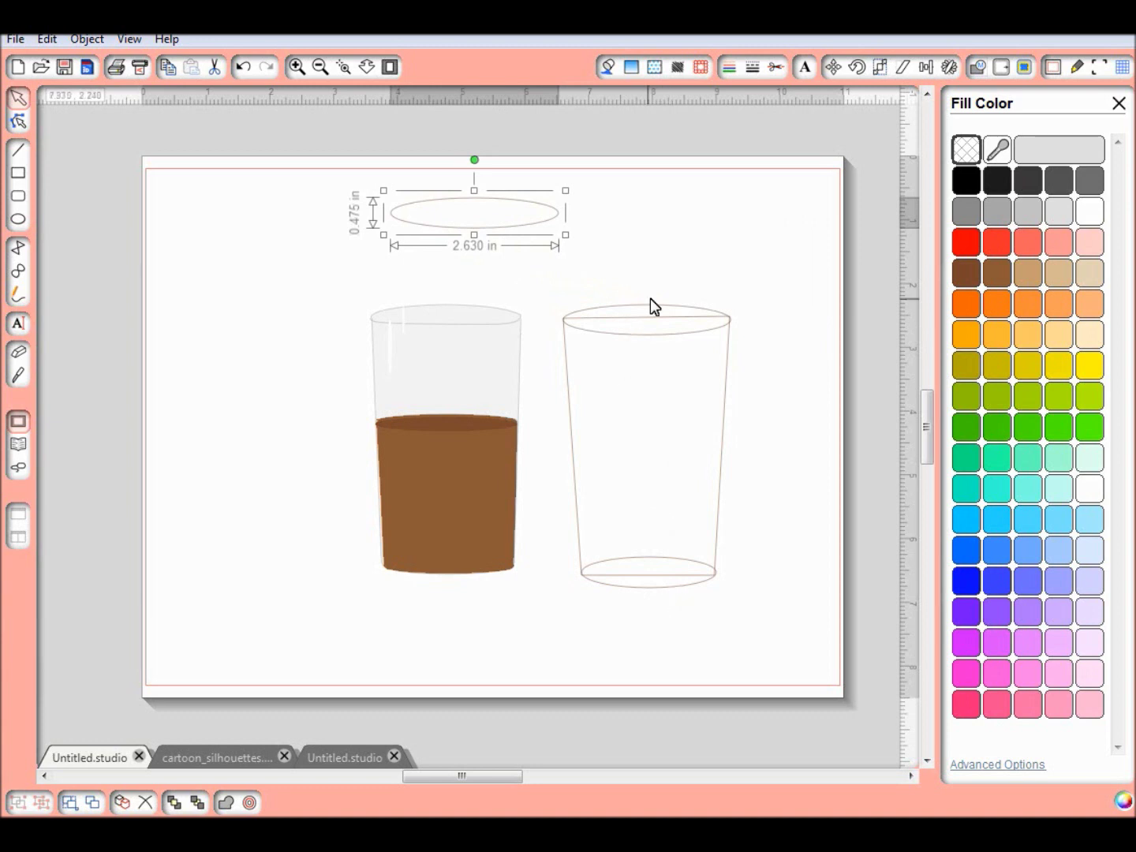
- Weld the tapered shape with its rim and base ellipses into a single glass outline
left_click(652, 244)
left_click_drag(628, 468, 797, 682)
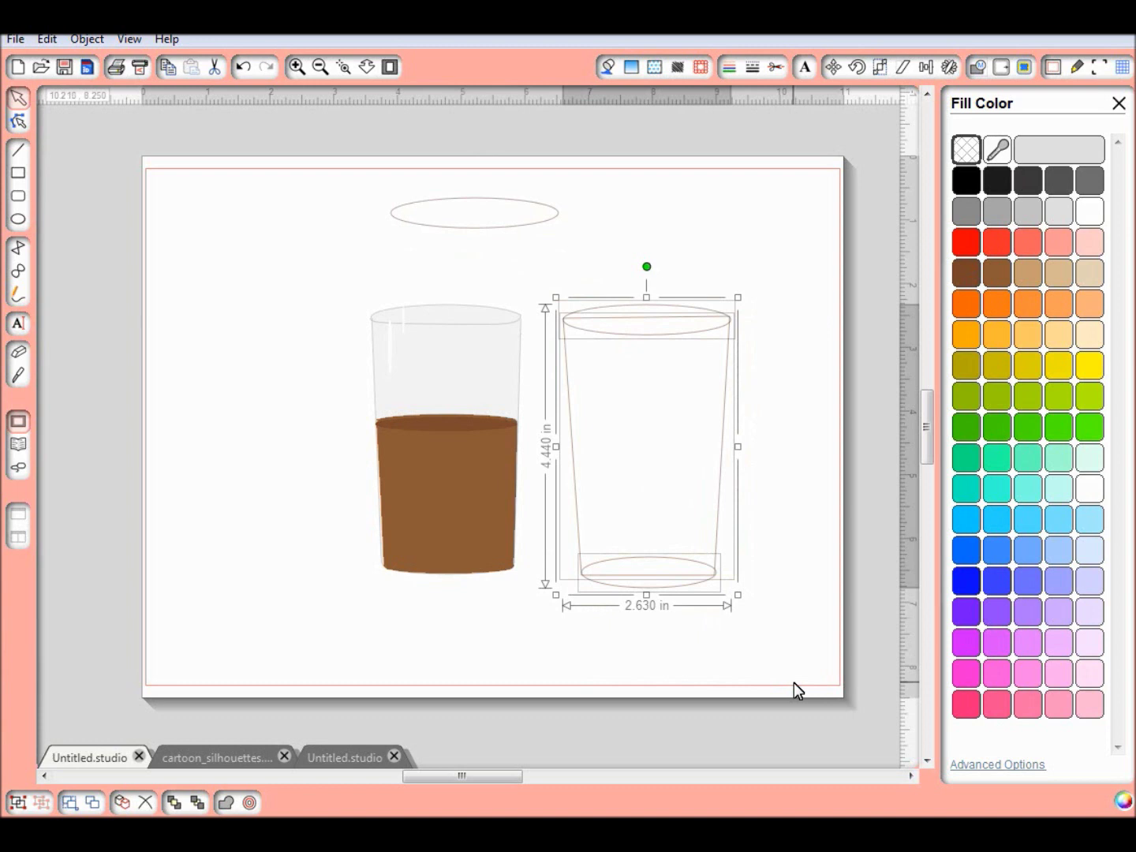
left_click(226, 803)
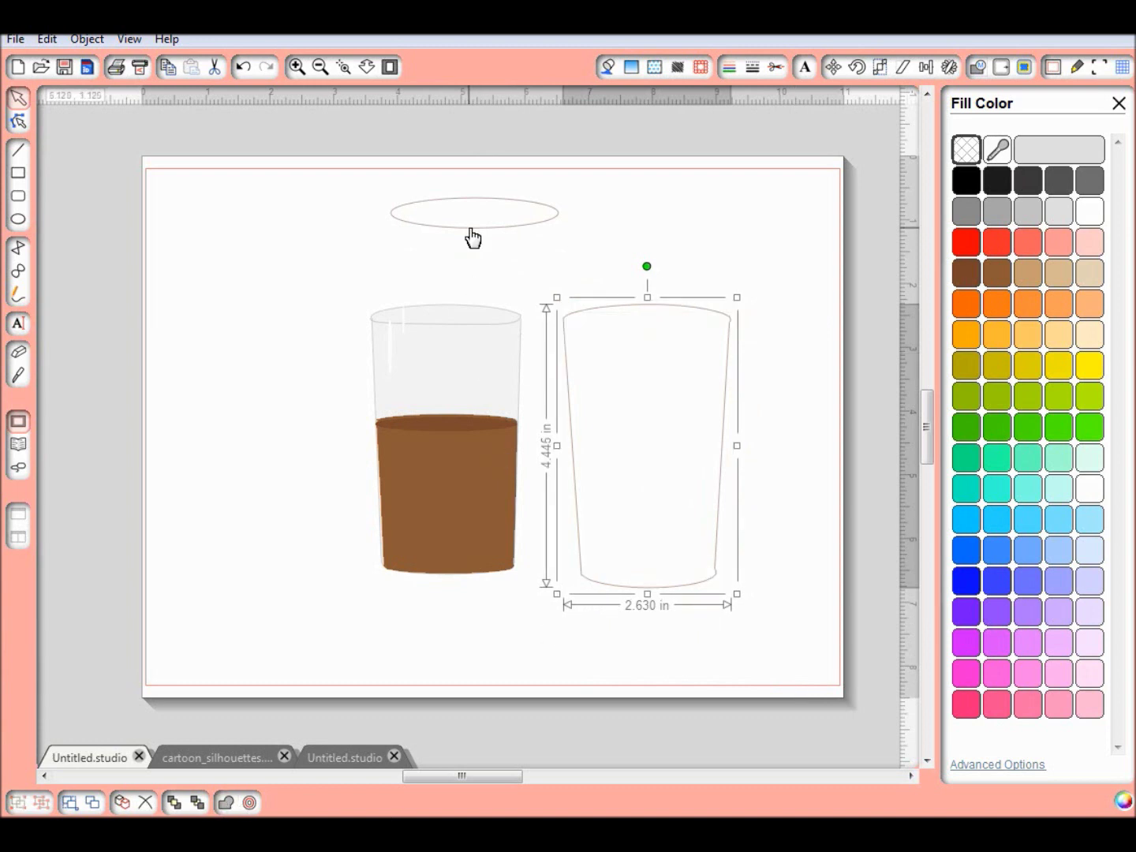
- Place a copy of the welded glass outline to the left of the finished glass
left_click_drag(471, 227, 472, 229)
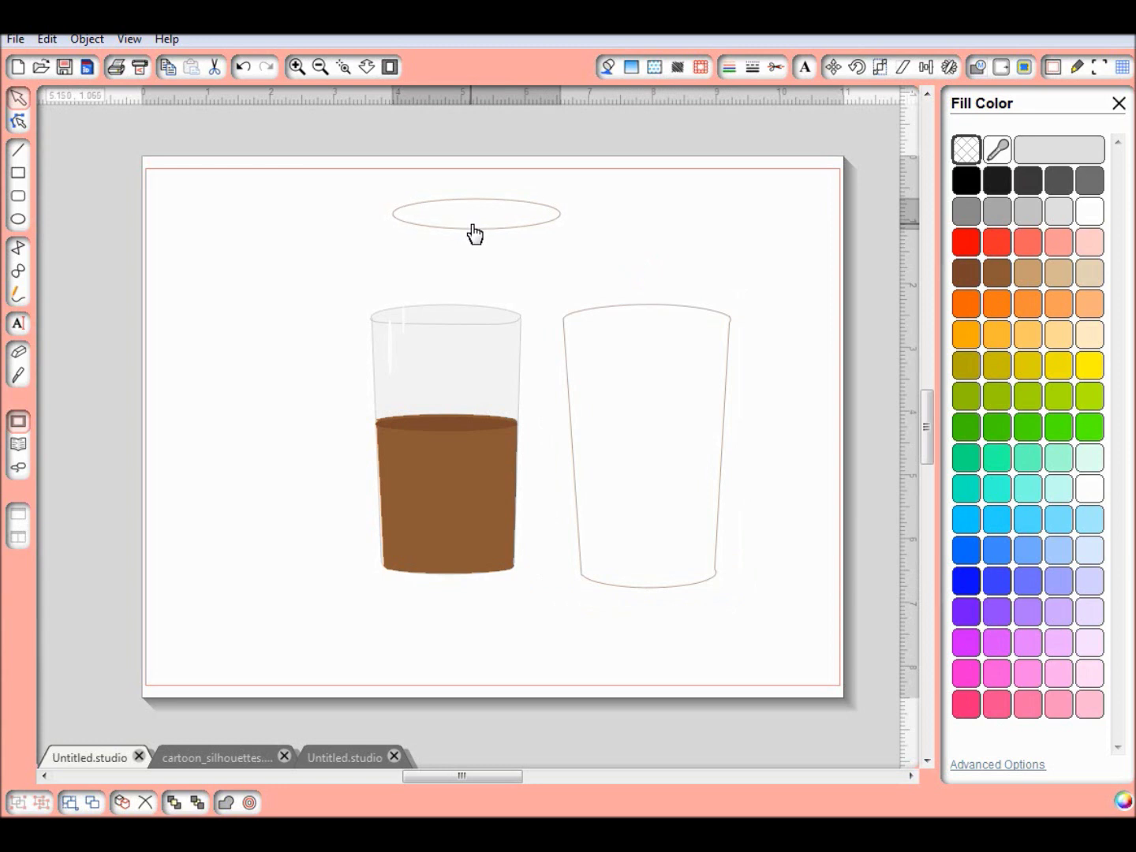
left_click(614, 318)
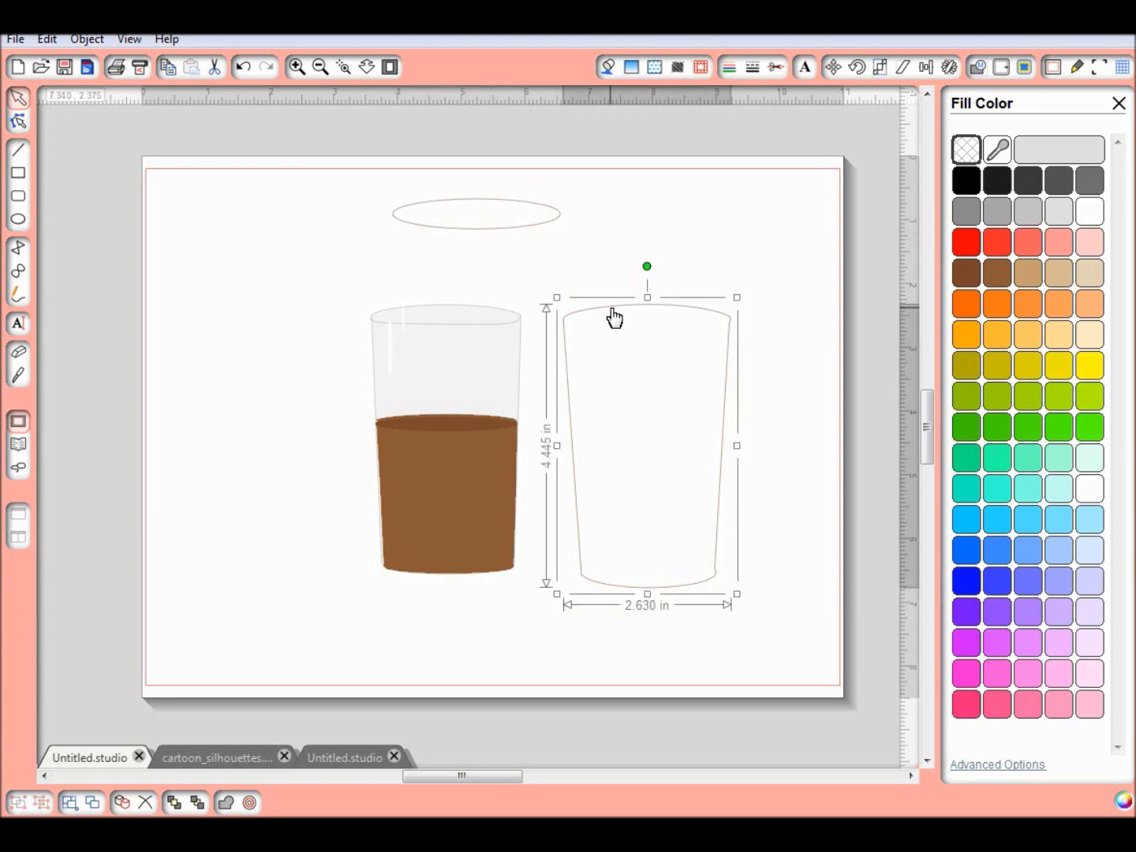
left_click_drag(617, 315, 247, 296)
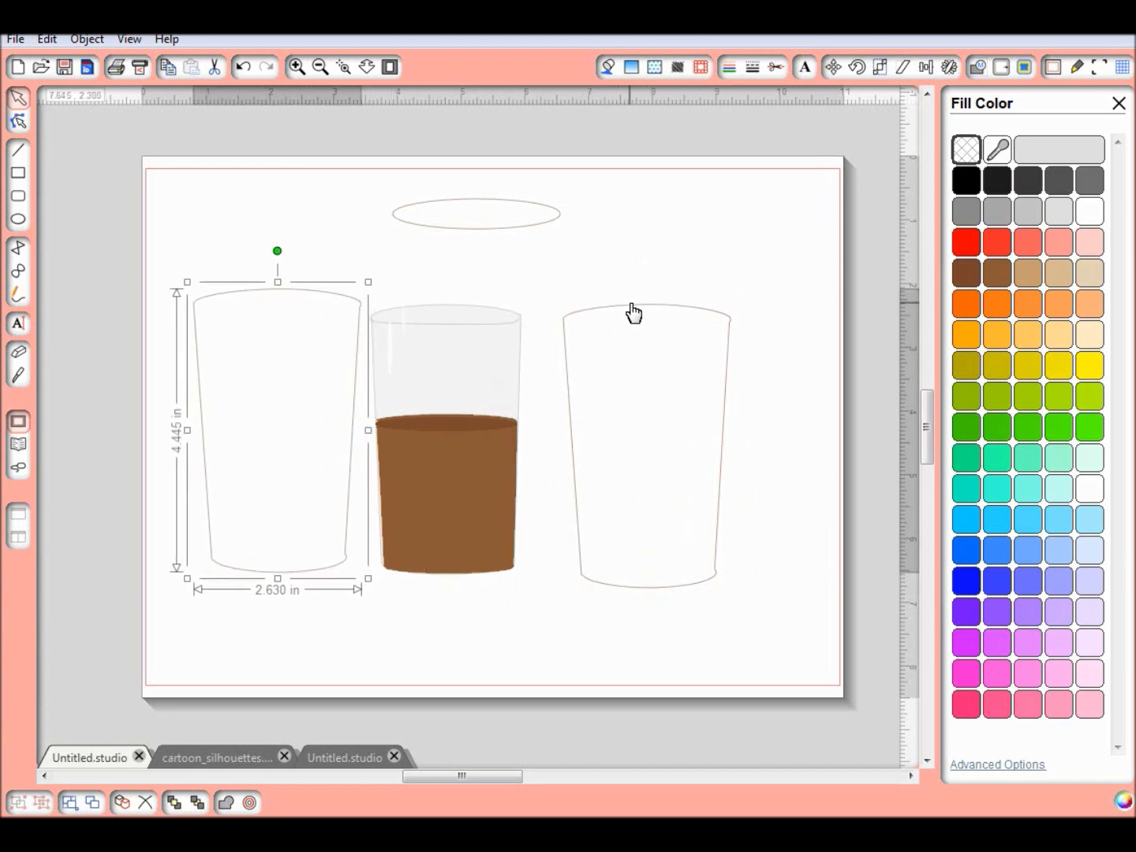
- Change the line colour of the original welded glass outline, right of the finished glass, to medium grey
left_click(634, 314)
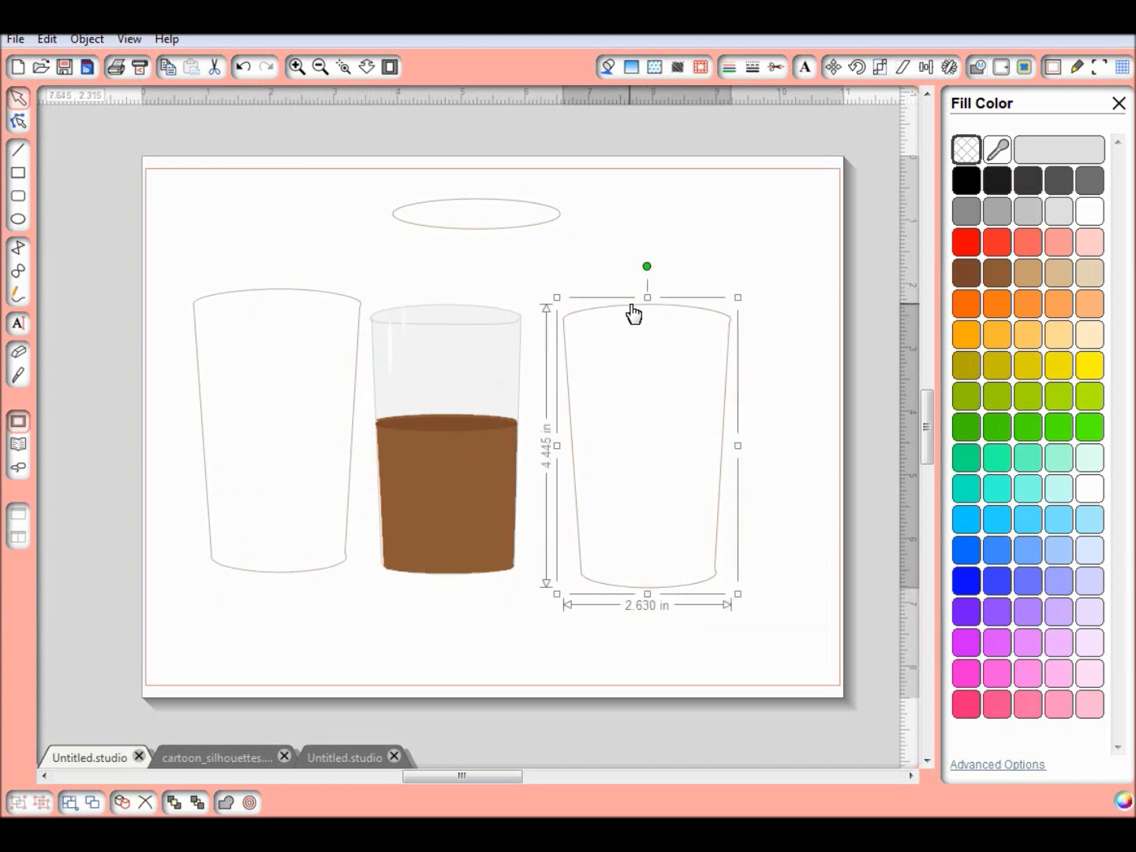
left_click(965, 211)
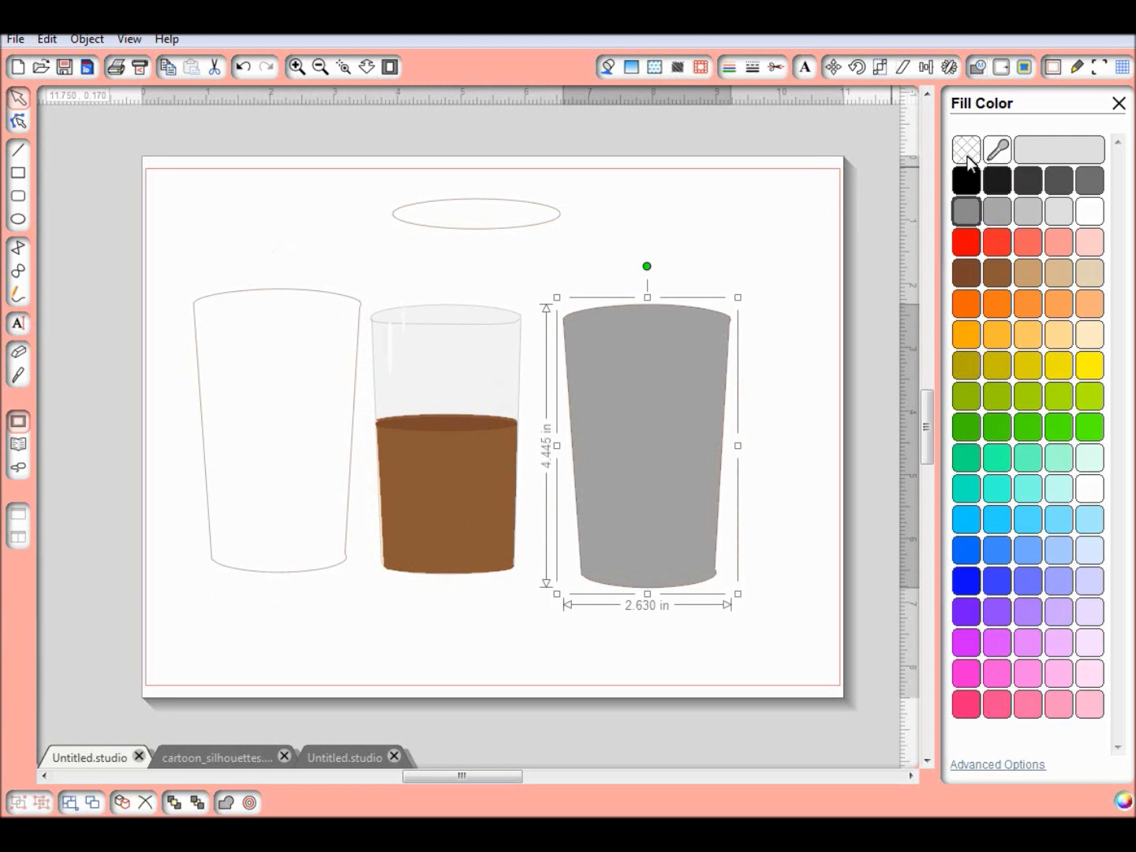
left_click(243, 69)
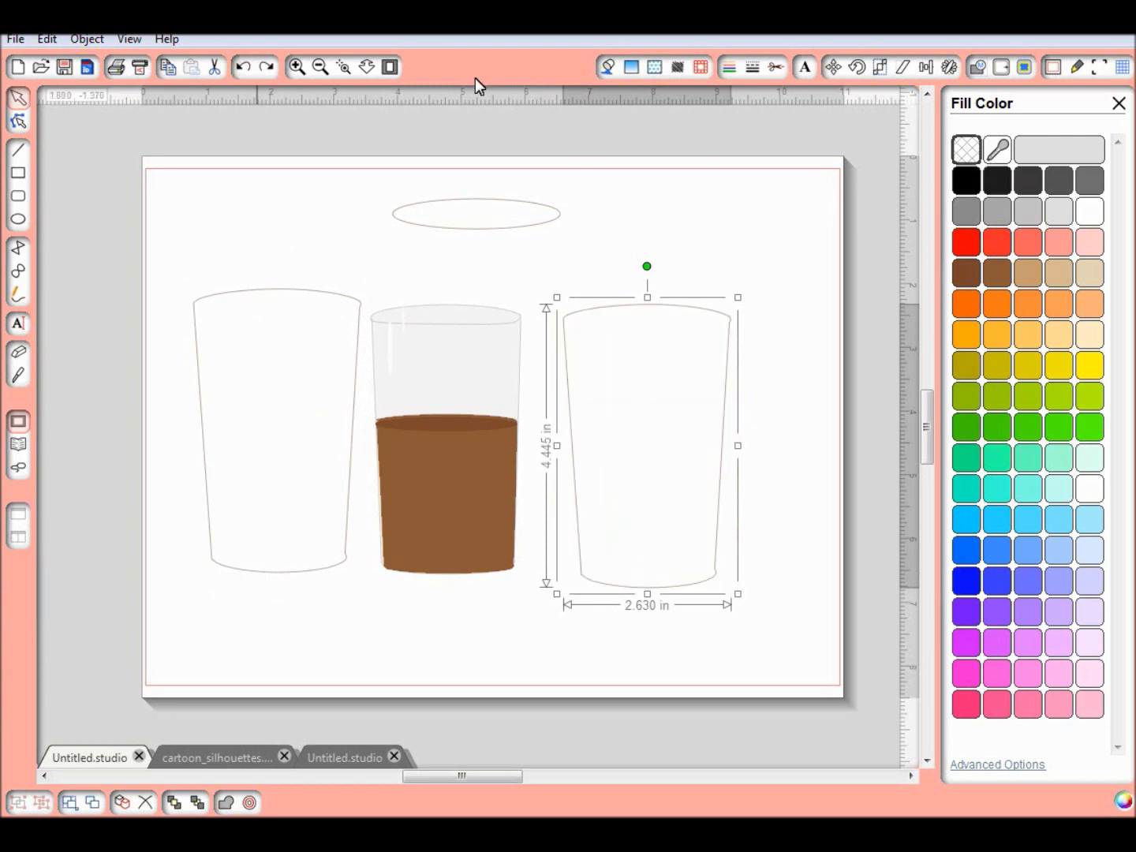
left_click(730, 70)
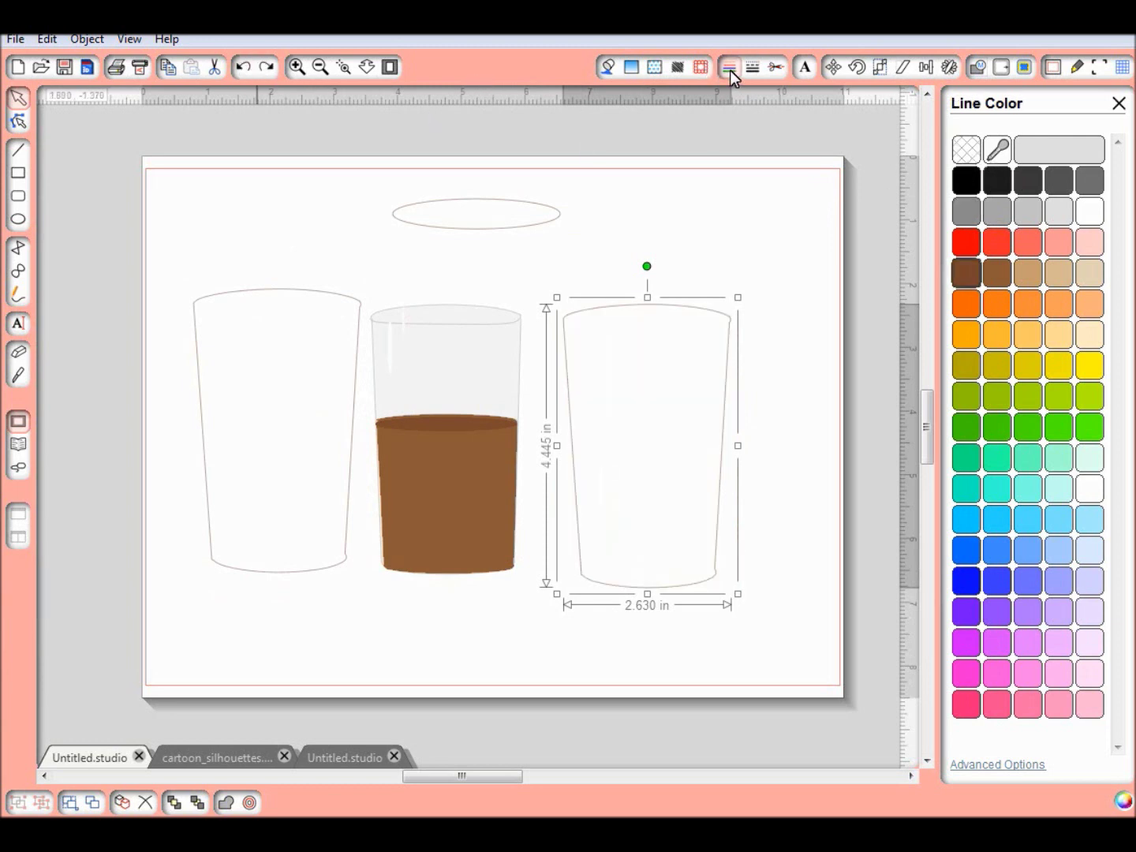
left_click(965, 213)
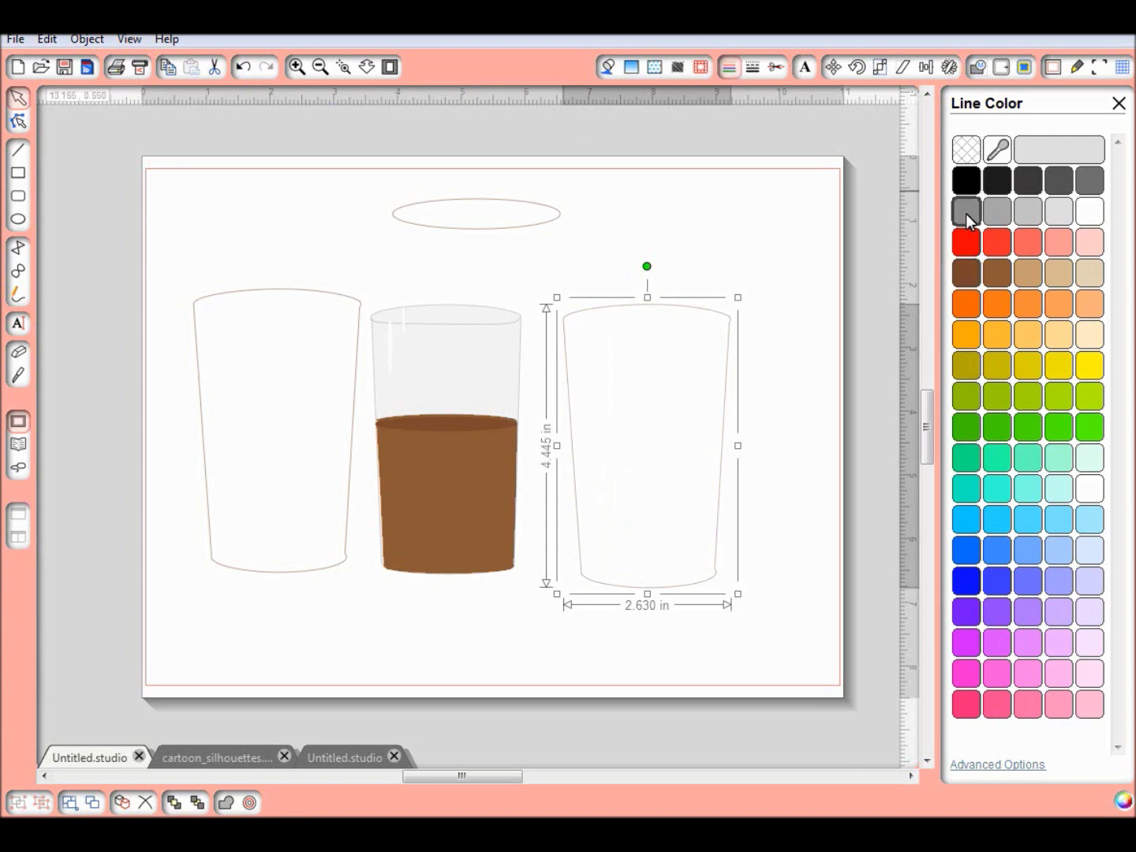
- Fill the grey-outlined glass with light grey (E0E0E0) and set the fill transparency to 70%
left_click(607, 67)
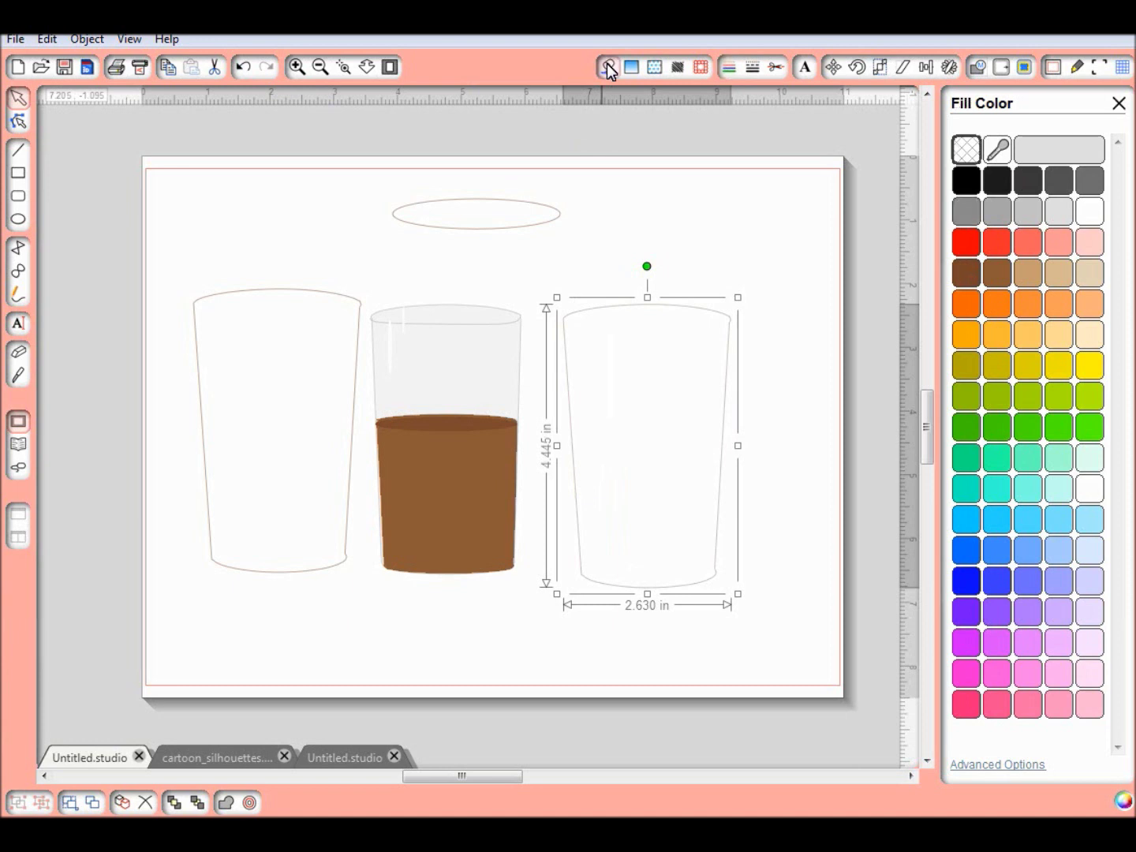
left_click(1057, 213)
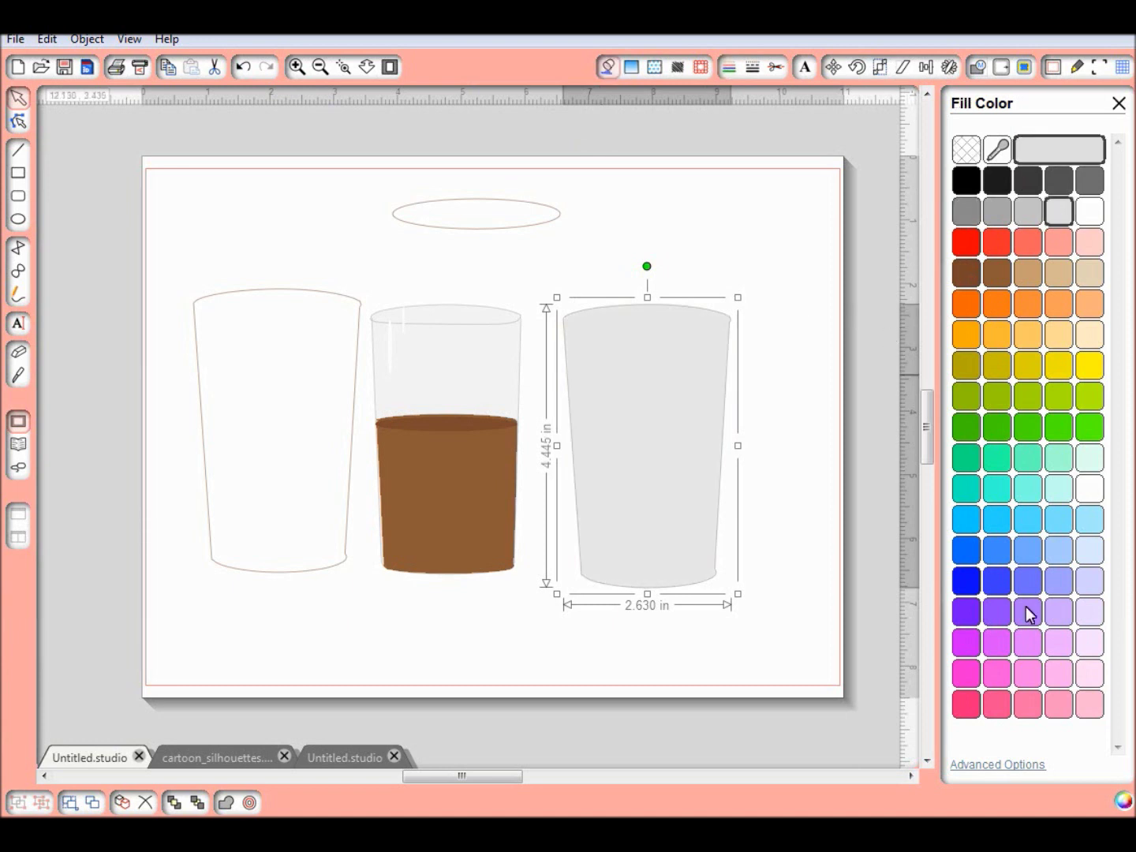
left_click(991, 765)
left_click_drag(976, 598, 1027, 598)
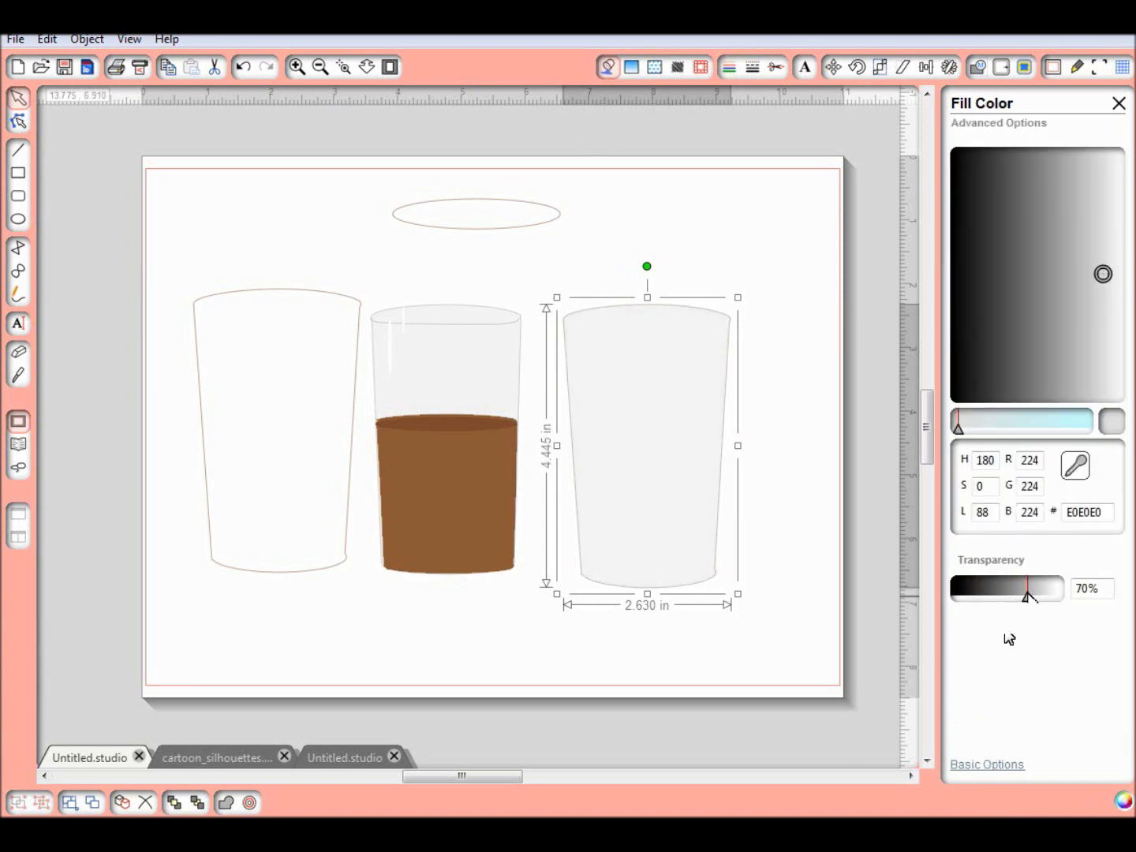
left_click(792, 381)
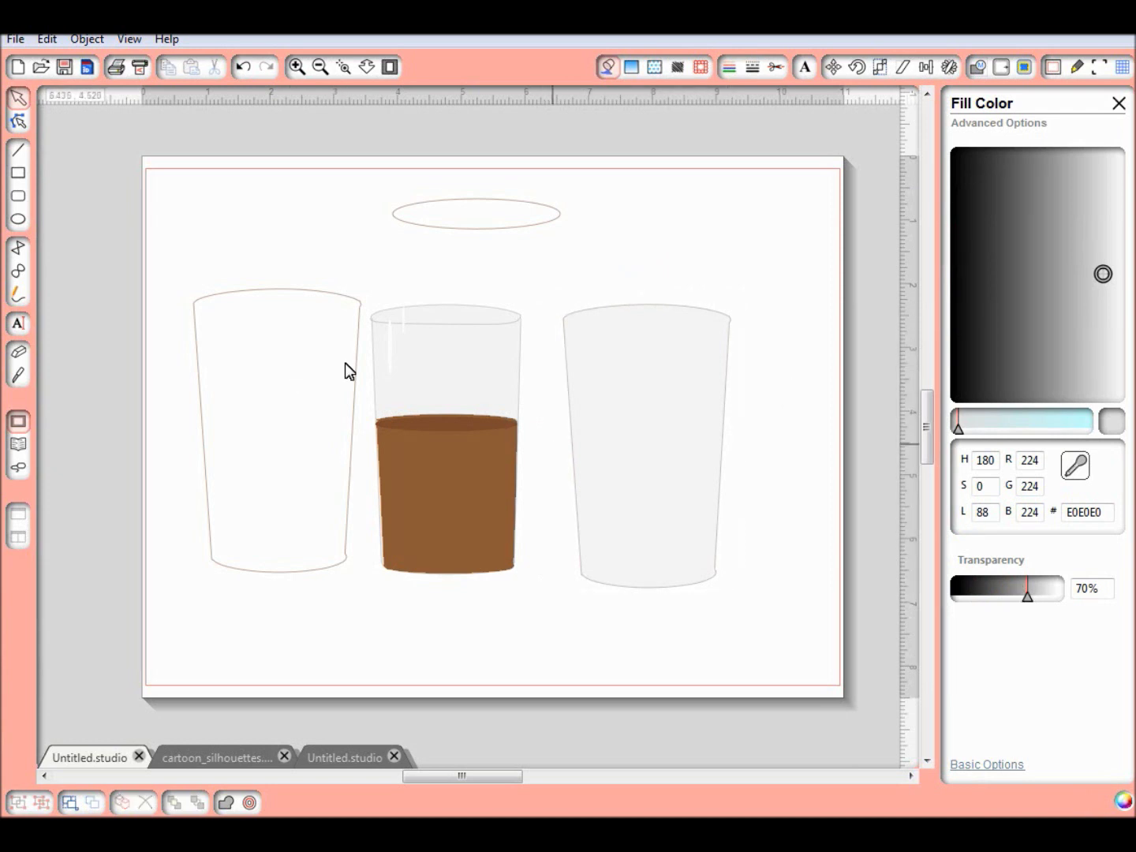
- Fill the copied glass shape left of the finished glass with medium brown at 0% transparency
left_click(310, 301)
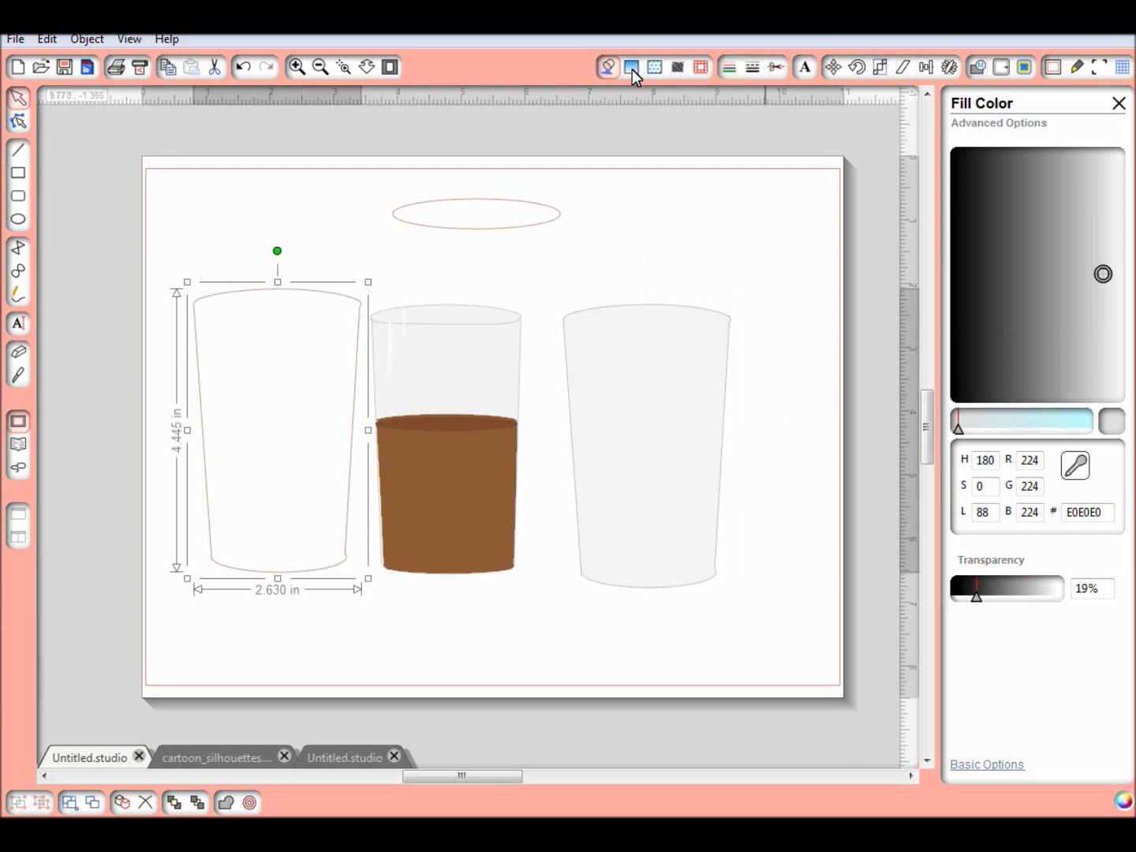
left_click(608, 66)
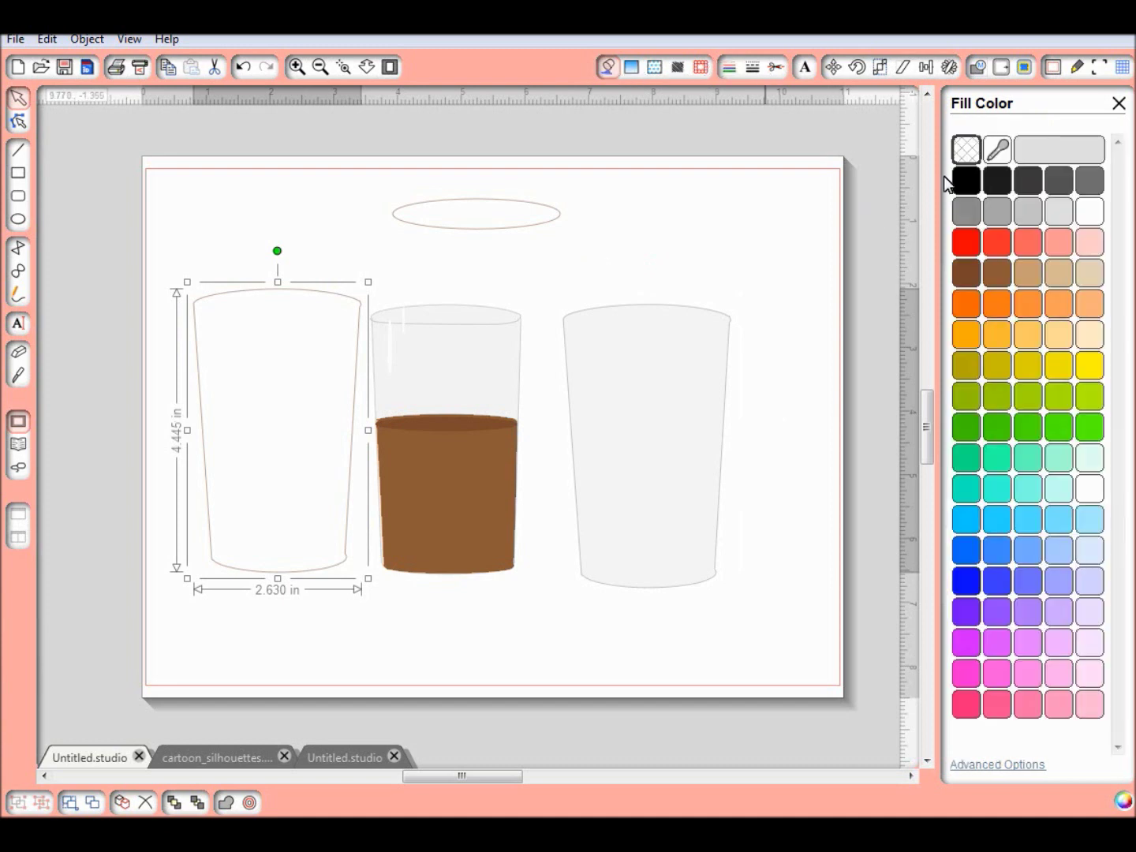
left_click(996, 273)
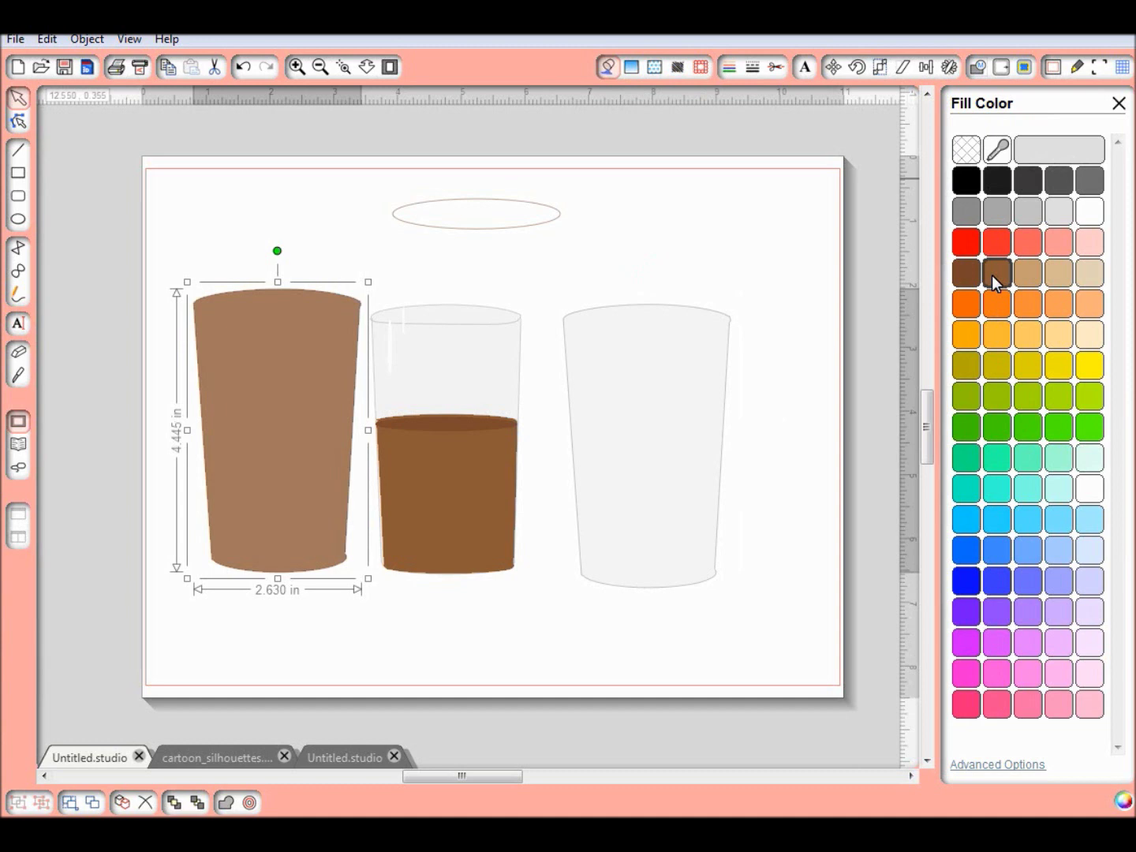
left_click(972, 274)
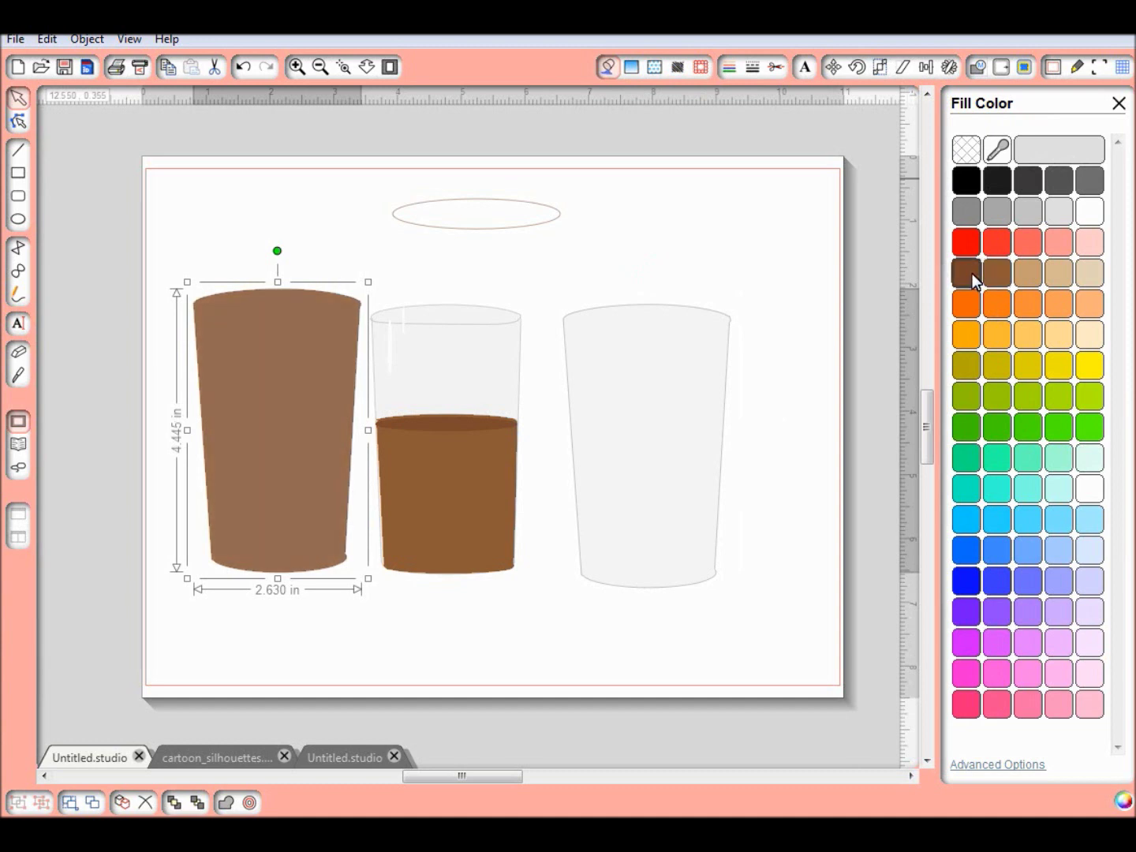
left_click(1019, 764)
left_click_drag(974, 600, 953, 601)
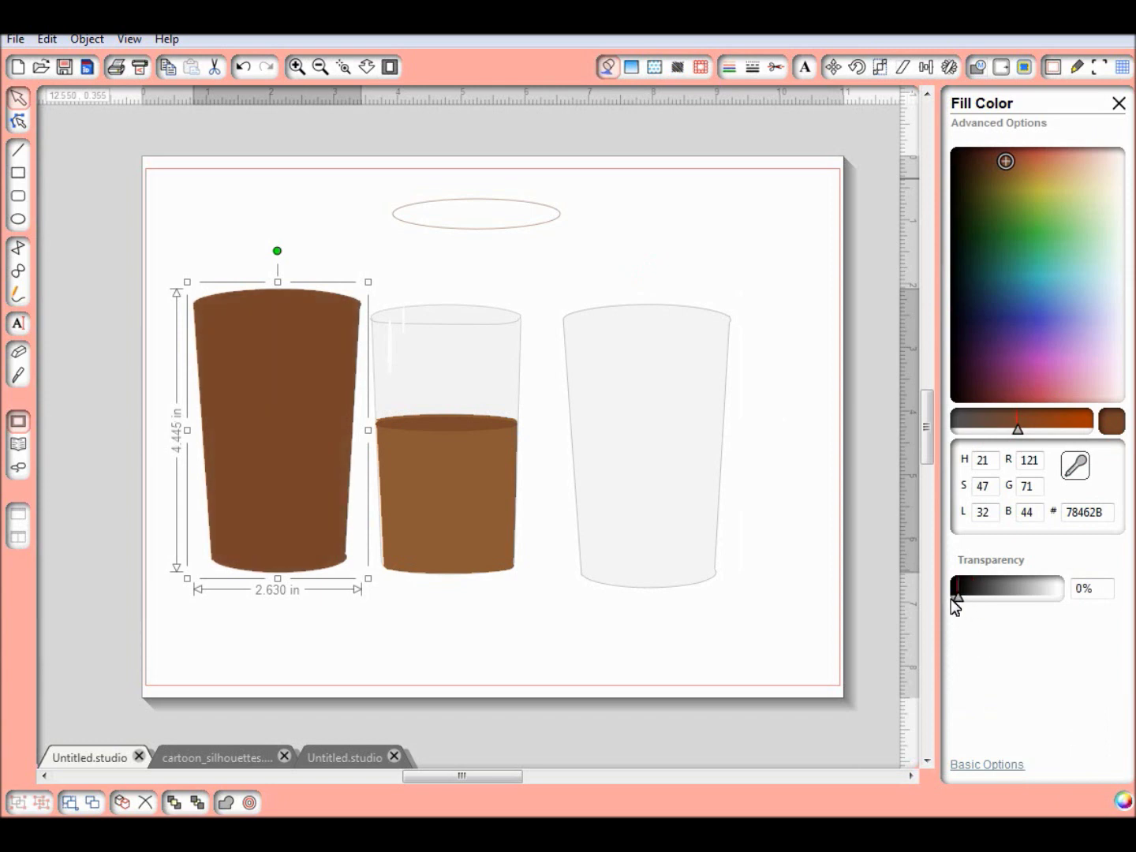
left_click(611, 66)
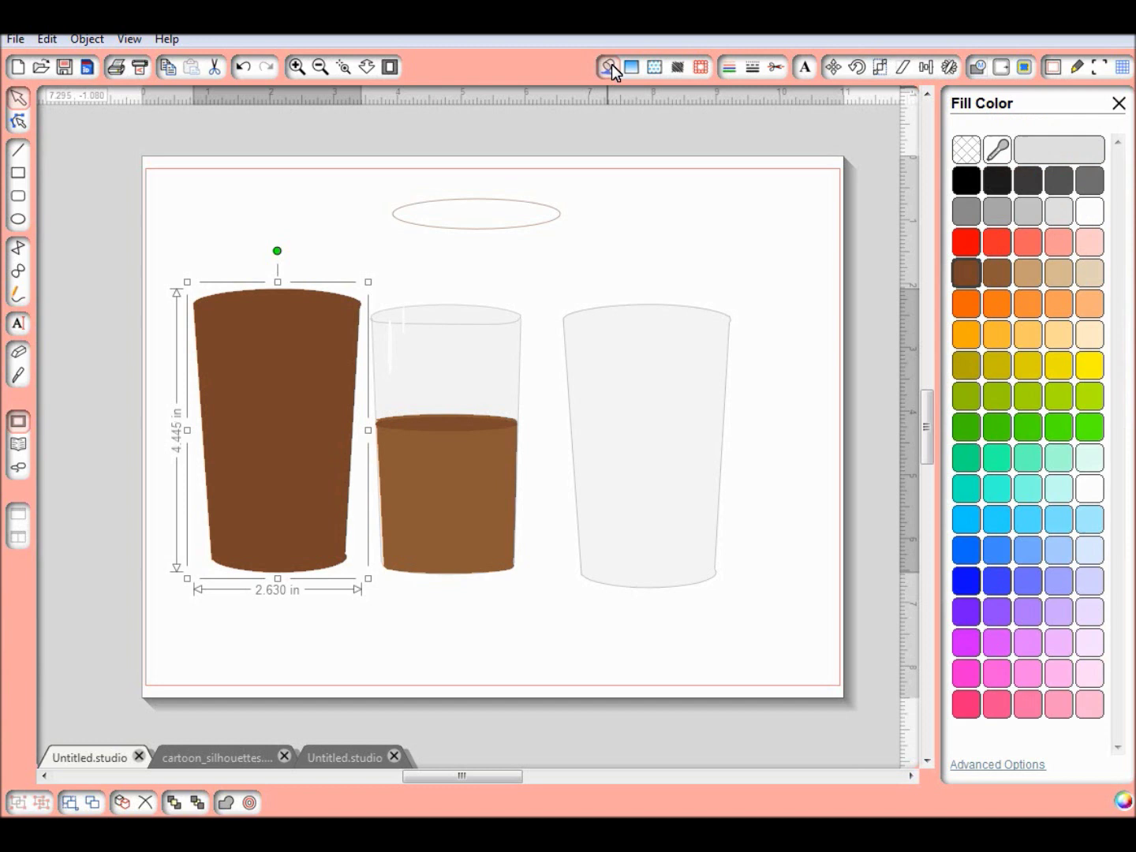
left_click(997, 273)
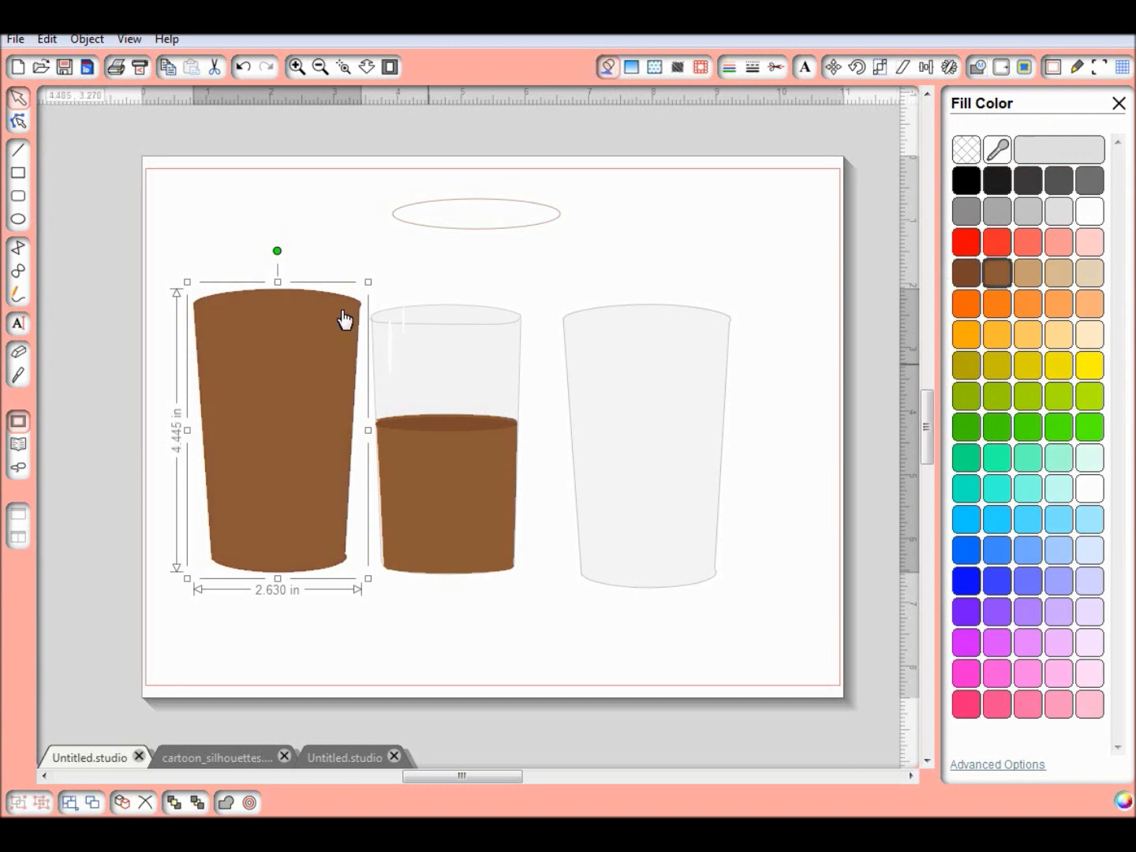
- Resize the brown shape to about 2.495 by 3.04 in and fit it inside the lower part of the grey glass as its liquid
left_click_drag(368, 281, 364, 320)
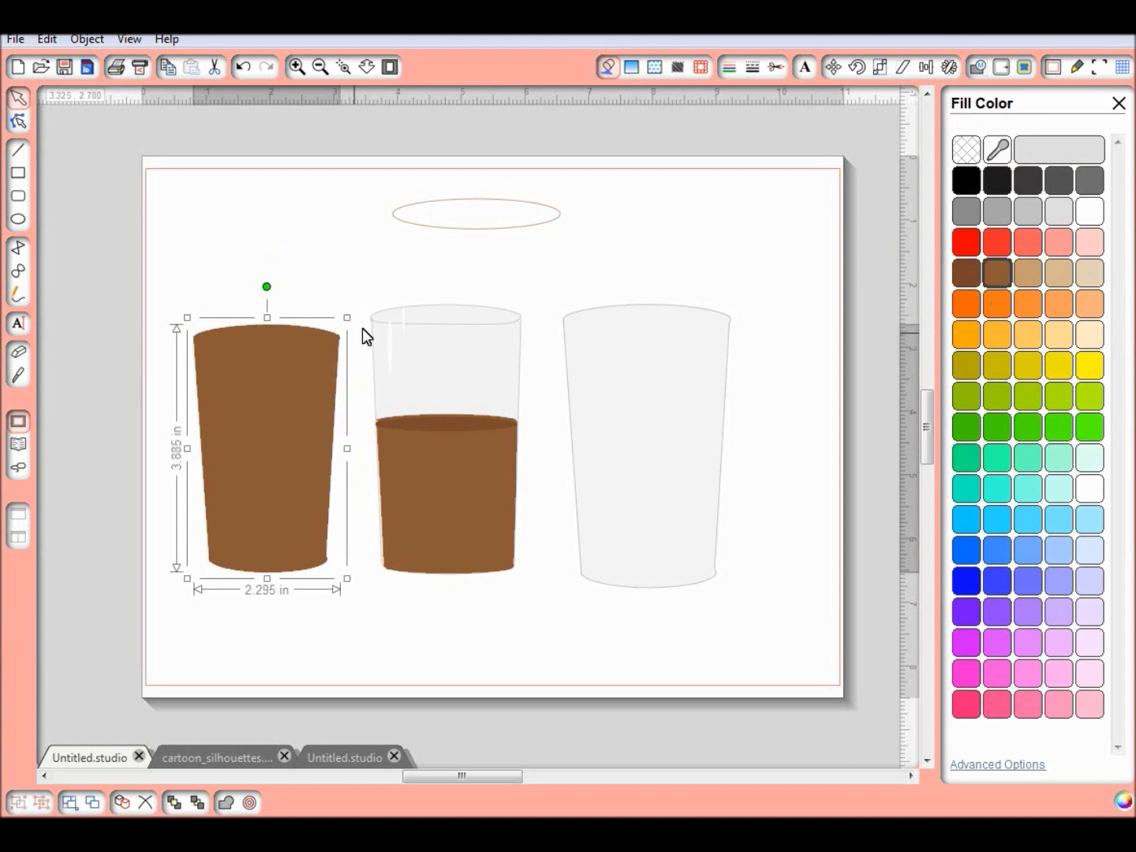
left_click_drag(322, 370, 702, 396)
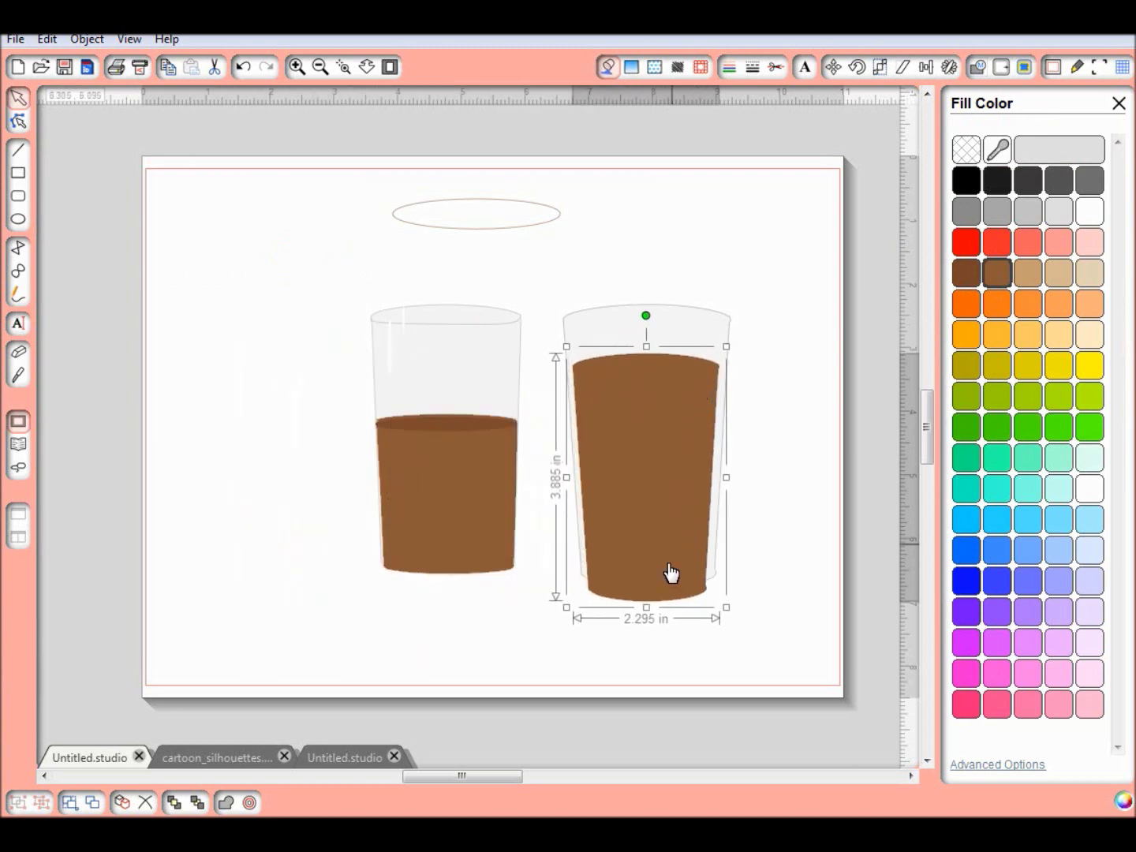
left_click_drag(648, 608, 647, 552)
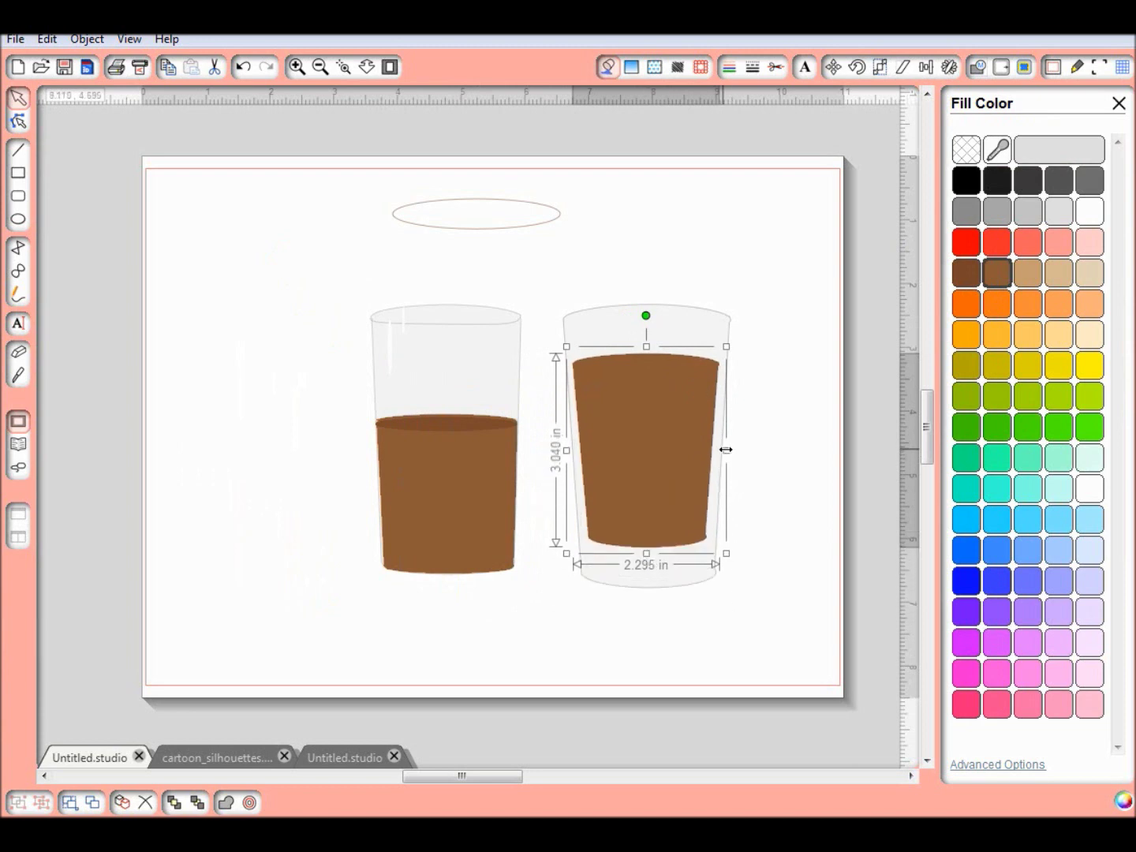
left_click_drag(726, 450, 733, 451)
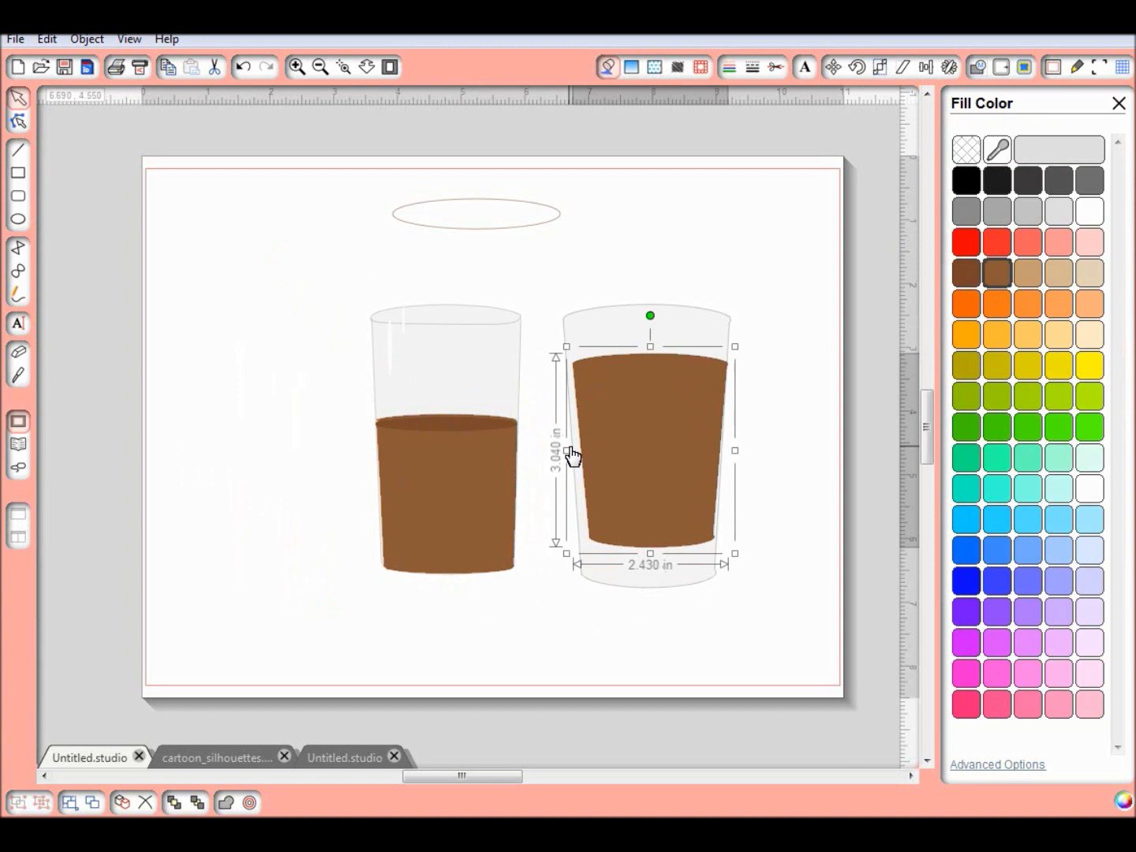
left_click_drag(560, 448, 553, 450)
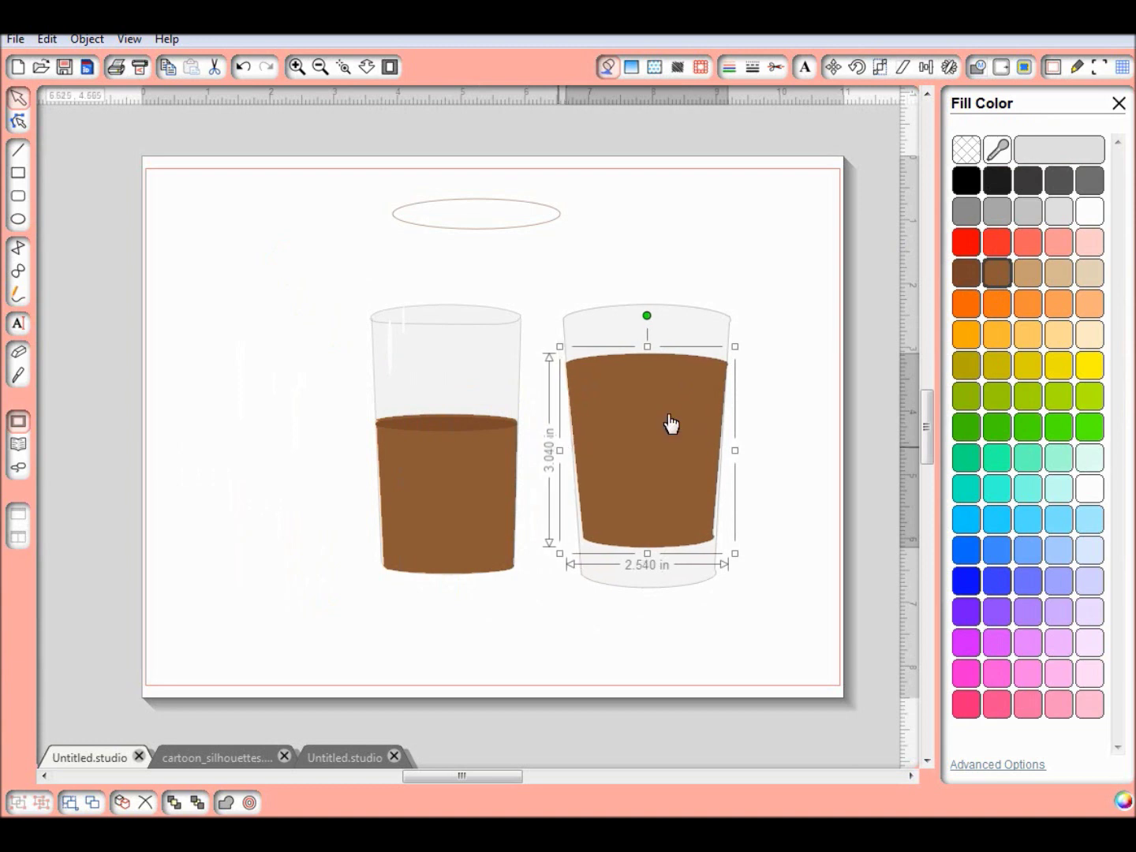
left_click_drag(675, 423, 677, 462)
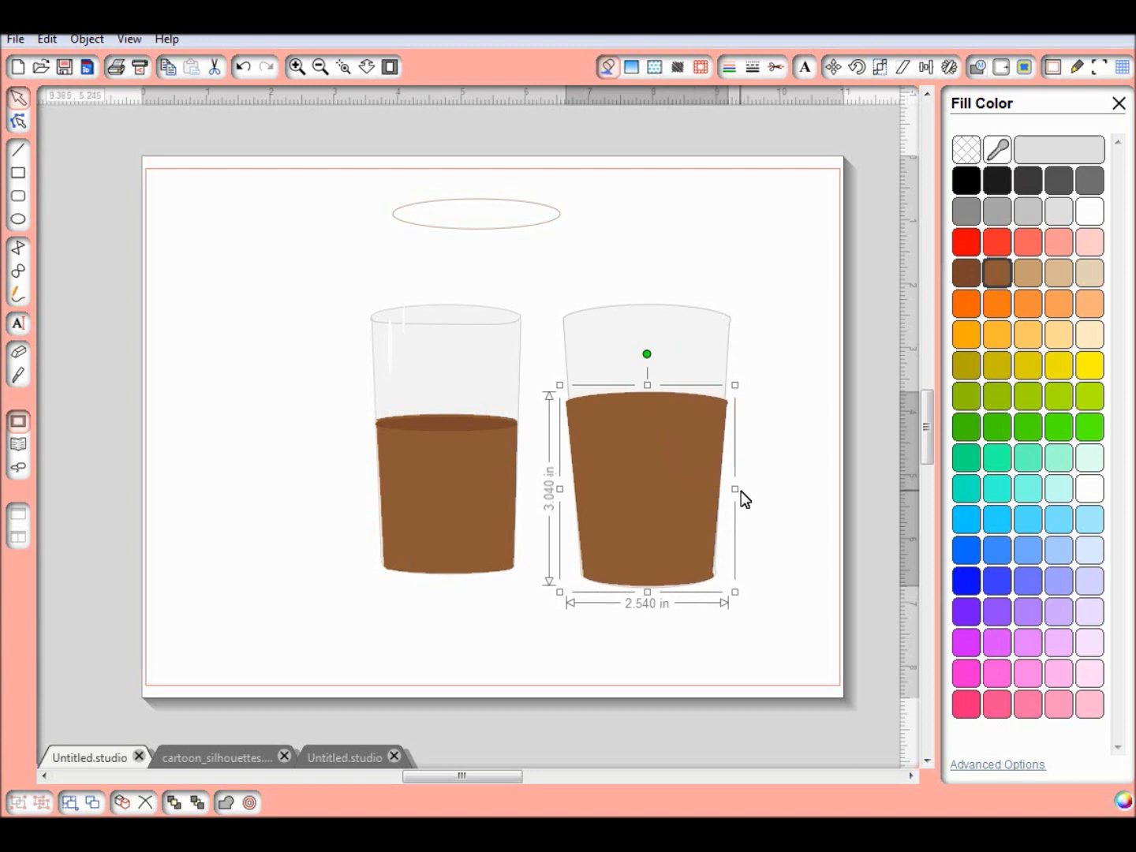
left_click_drag(736, 488, 735, 488)
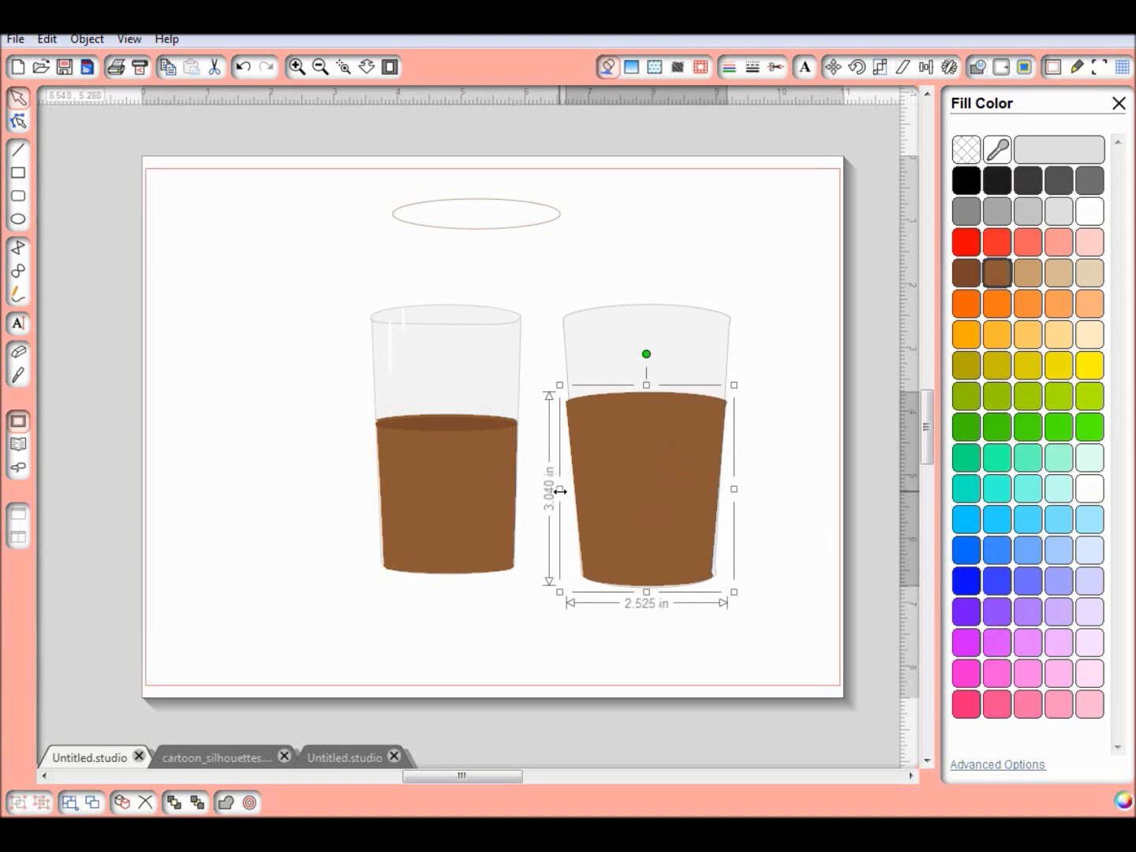
left_click_drag(559, 492, 562, 490)
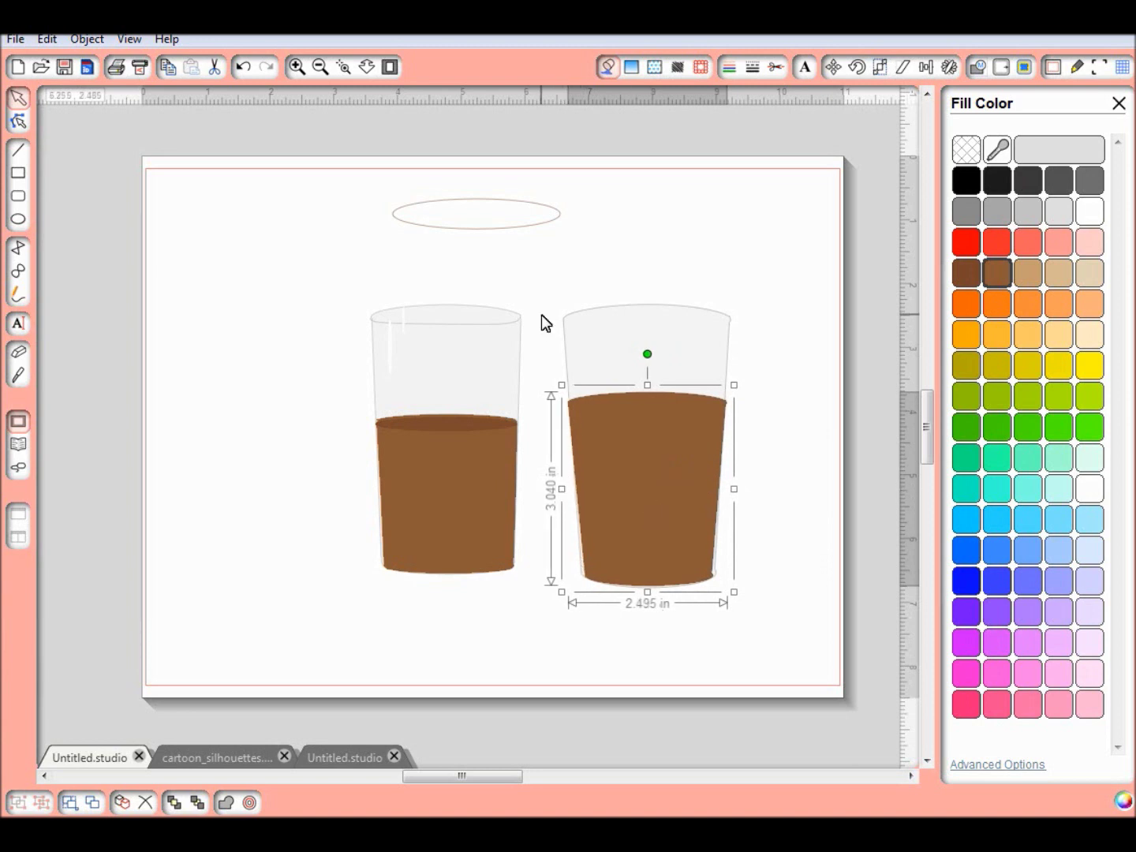
- Place the unfilled ellipse on the rim of the new glass and change its line colour to medium grey
left_click(511, 231)
left_click_drag(510, 229, 684, 341)
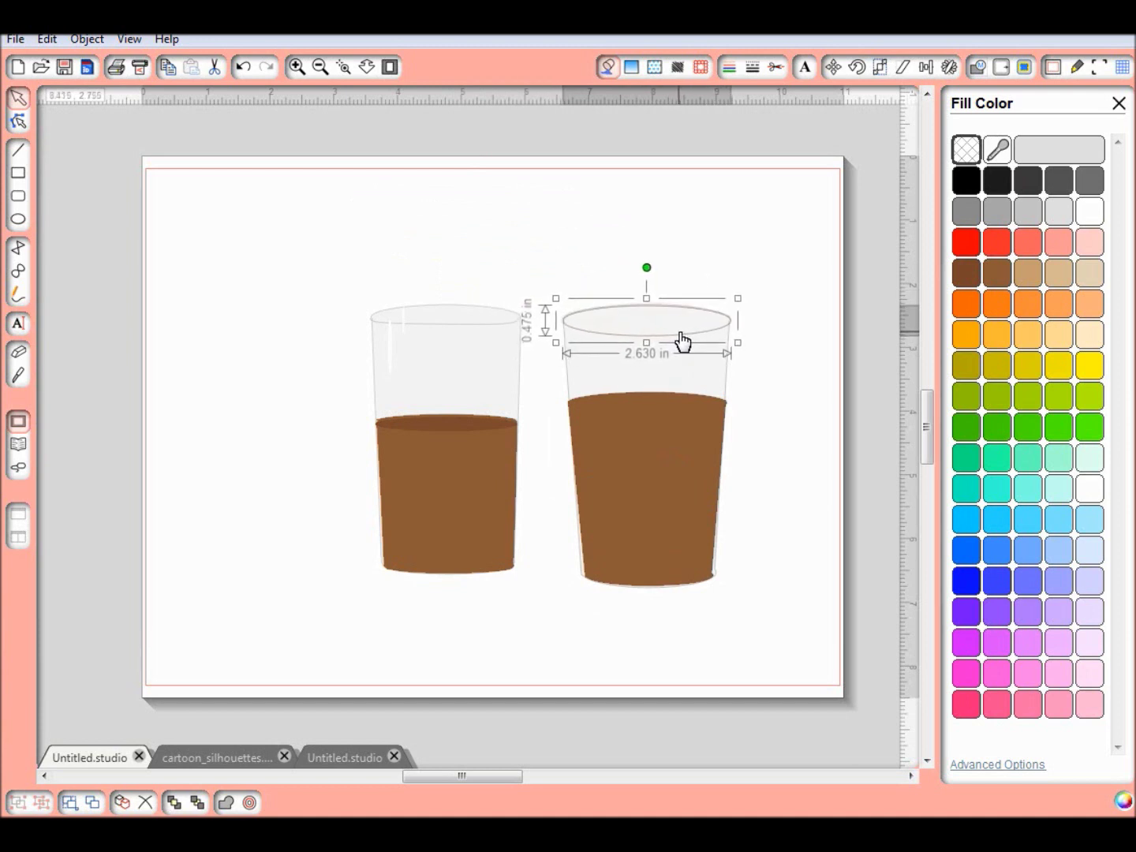
left_click(960, 214)
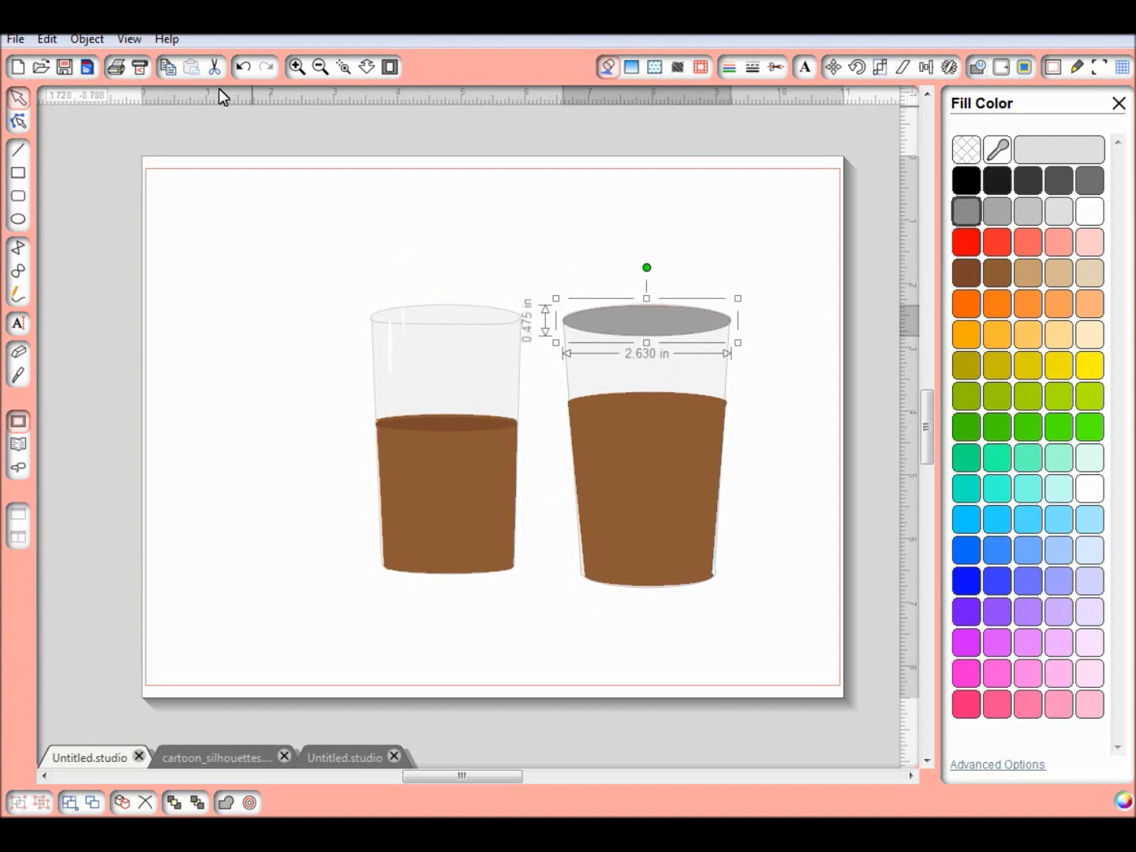
left_click(239, 72)
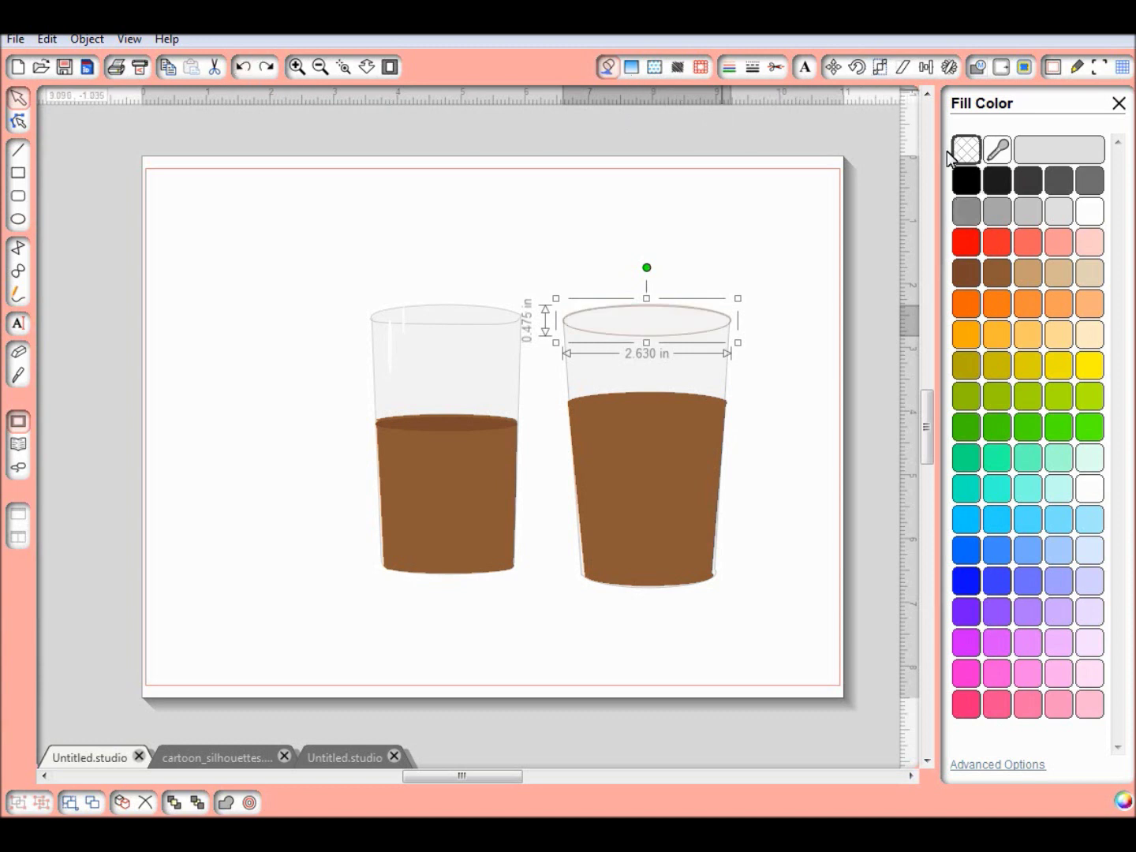
left_click(729, 69)
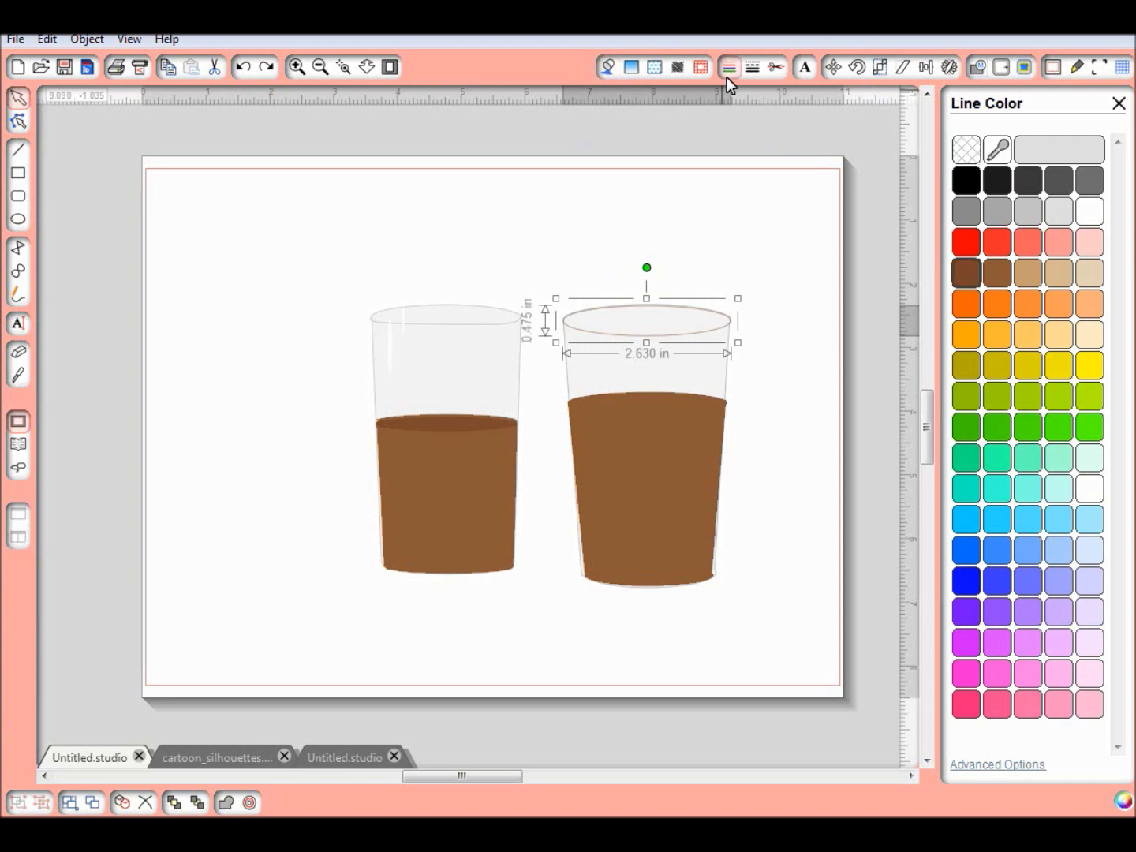
left_click(962, 217)
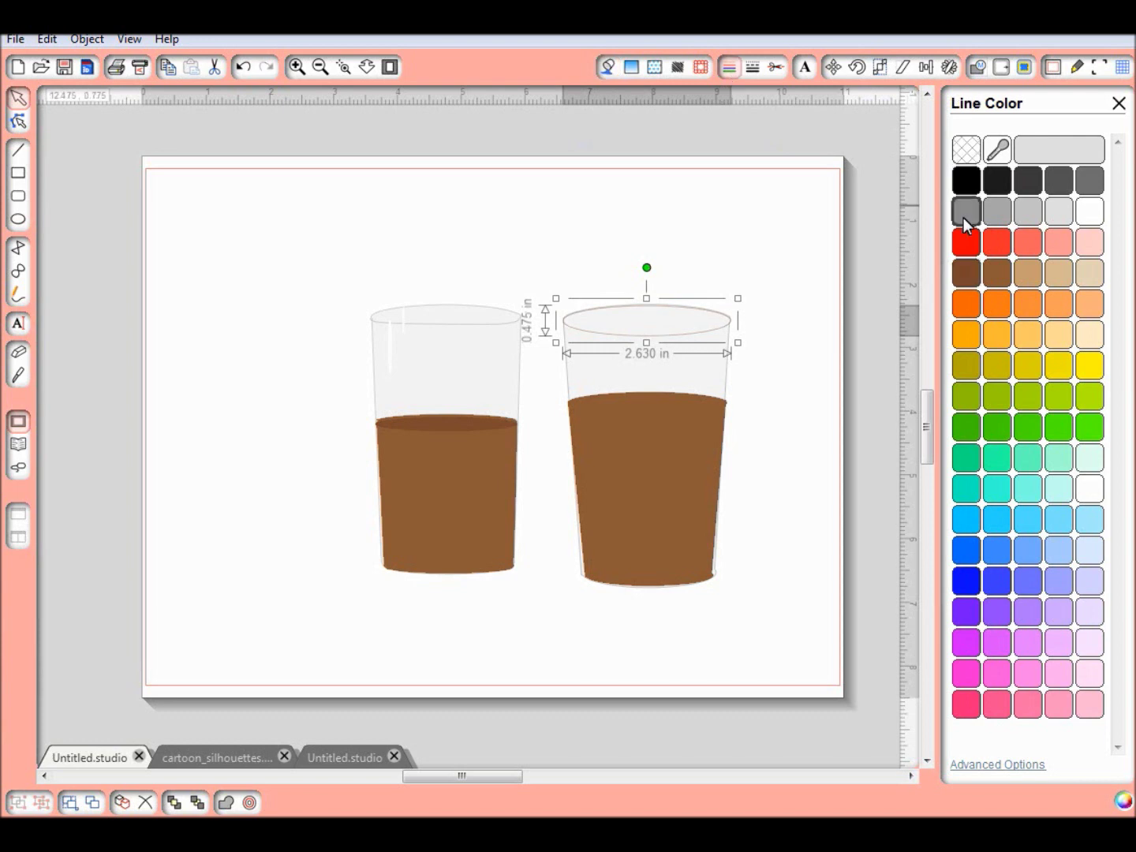
left_click(829, 395)
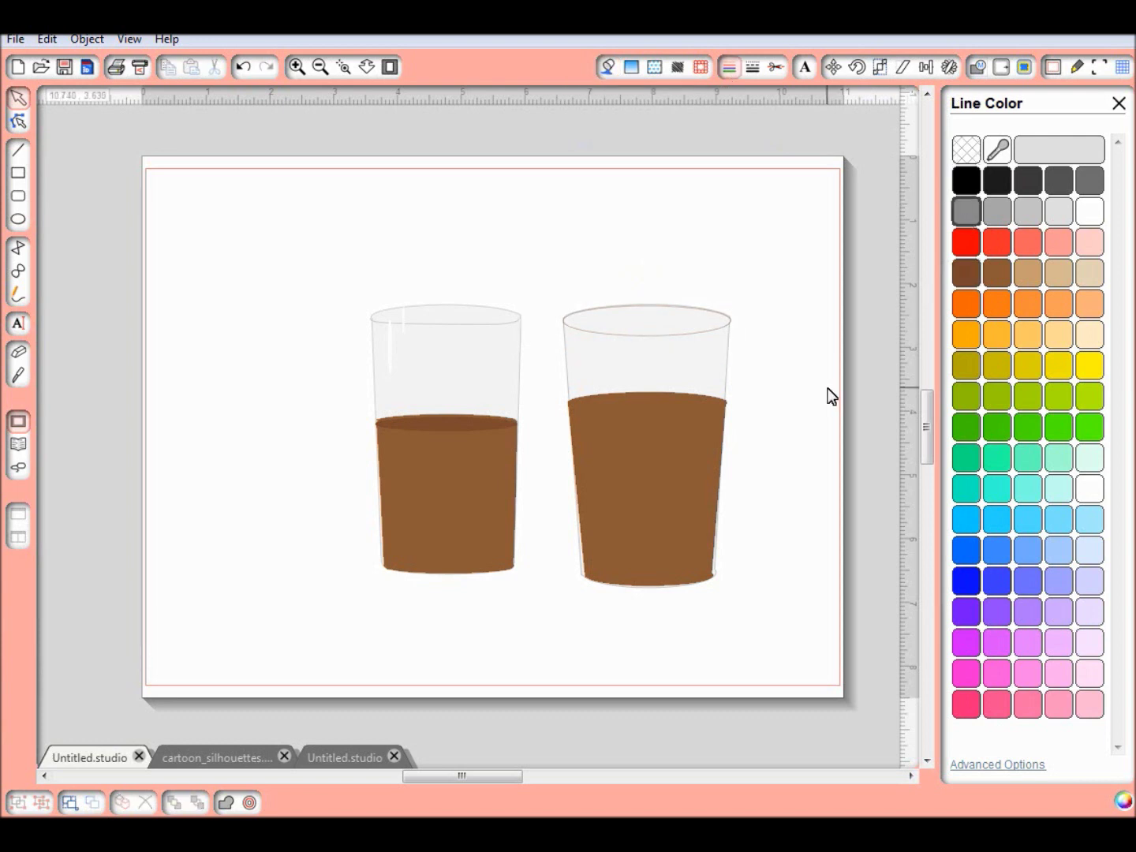
- Place one copy of the rim ellipse above the finished glass and move the other just above the new glass
left_click(704, 344)
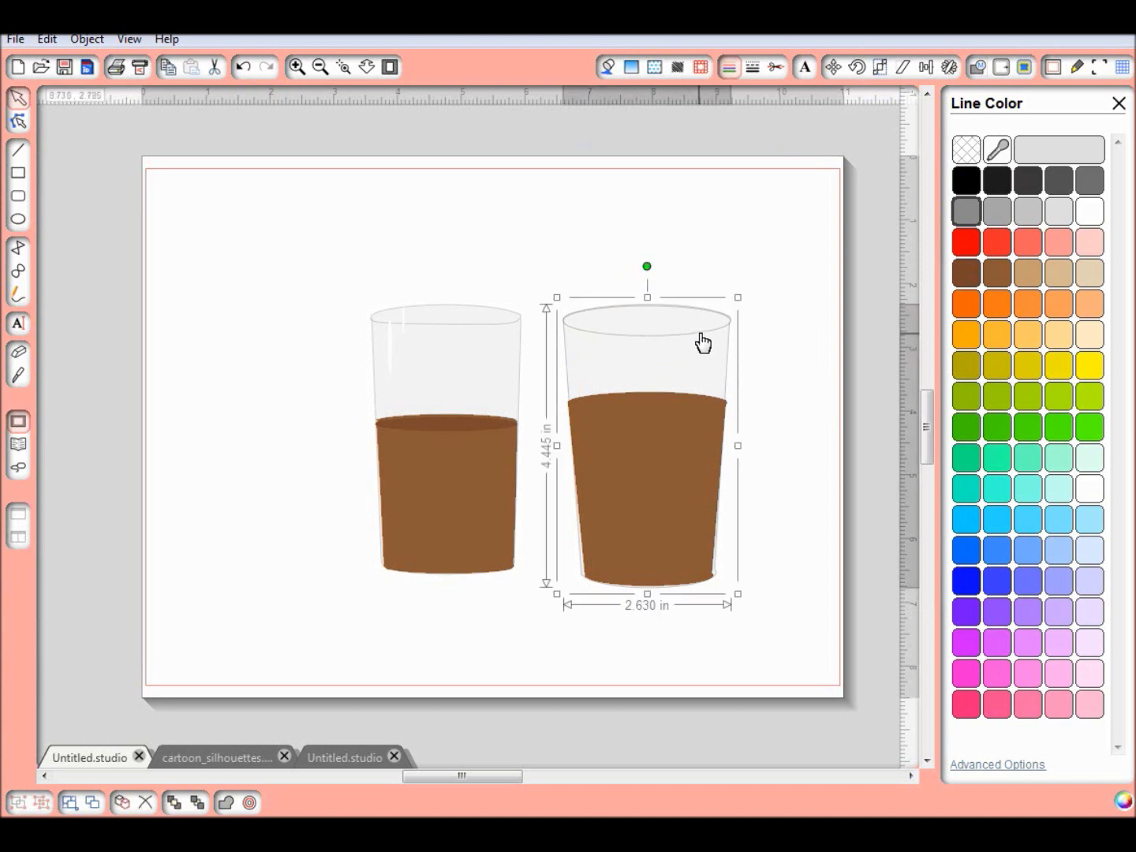
left_click(704, 345)
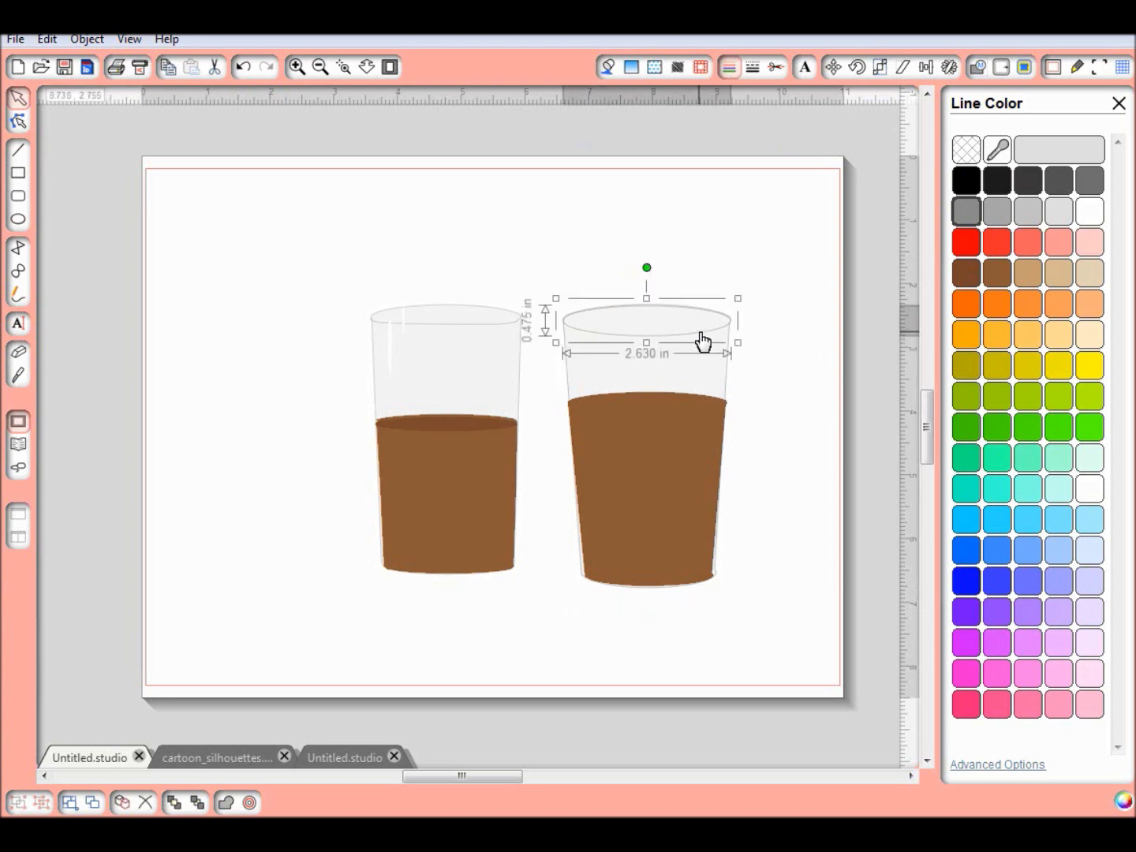
left_click_drag(703, 338, 499, 240)
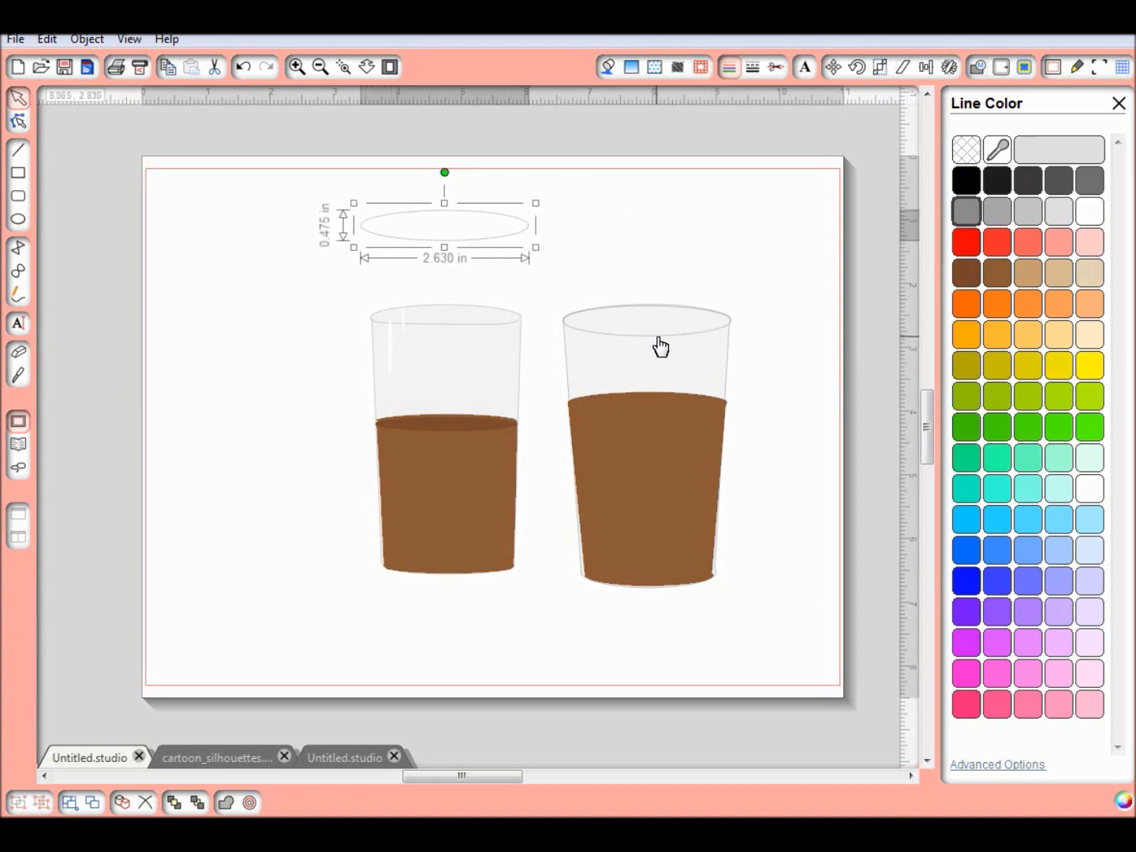
left_click(656, 337)
left_click_drag(660, 346, 661, 278)
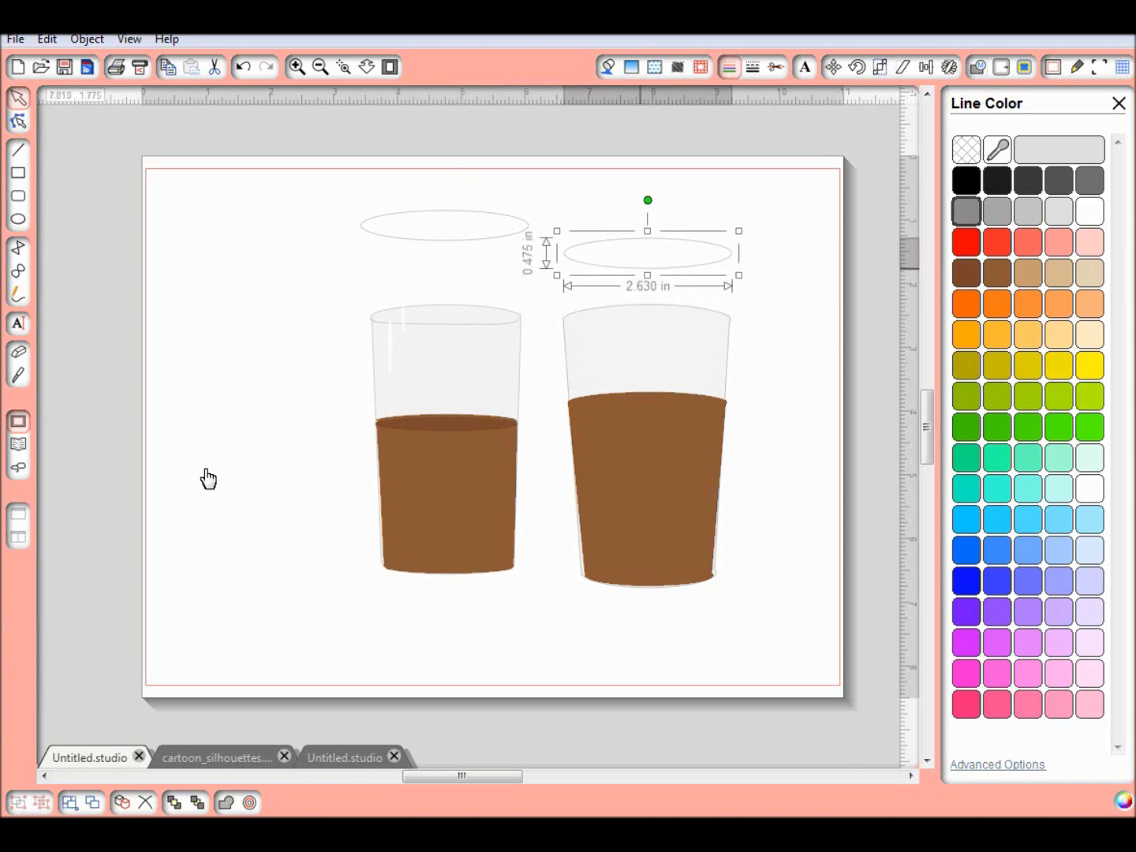
- Cut the ellipse above the new glass horizontally through its middle with the straight knife, treating unfilled shapes as outline
left_click(17, 377)
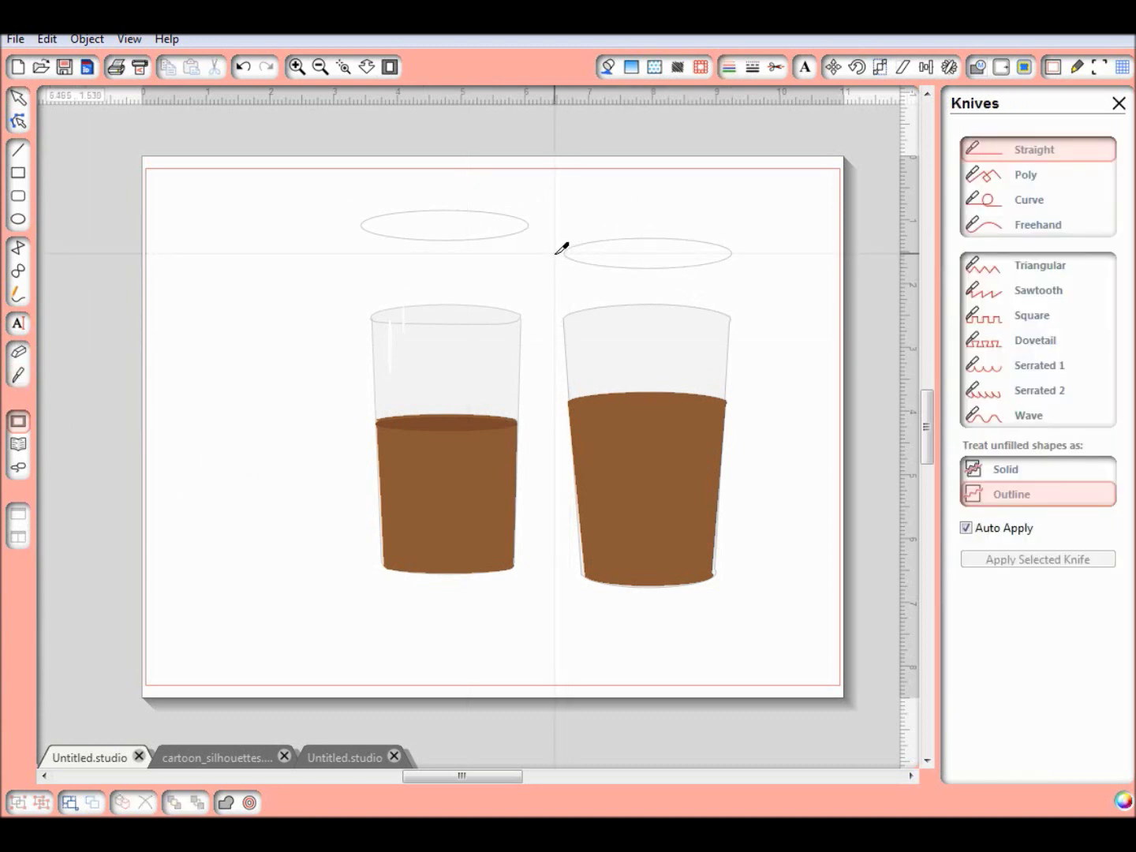
left_click_drag(555, 253, 763, 254)
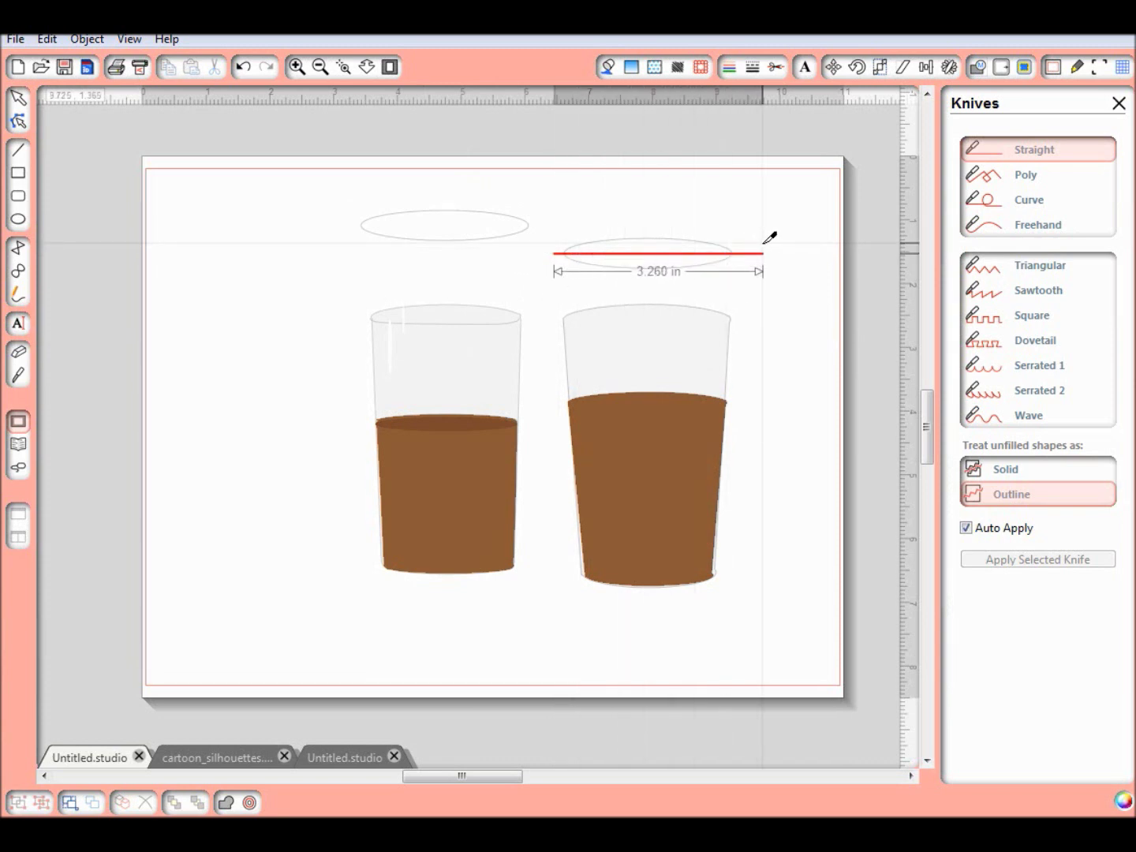
left_click_drag(764, 252, 763, 253)
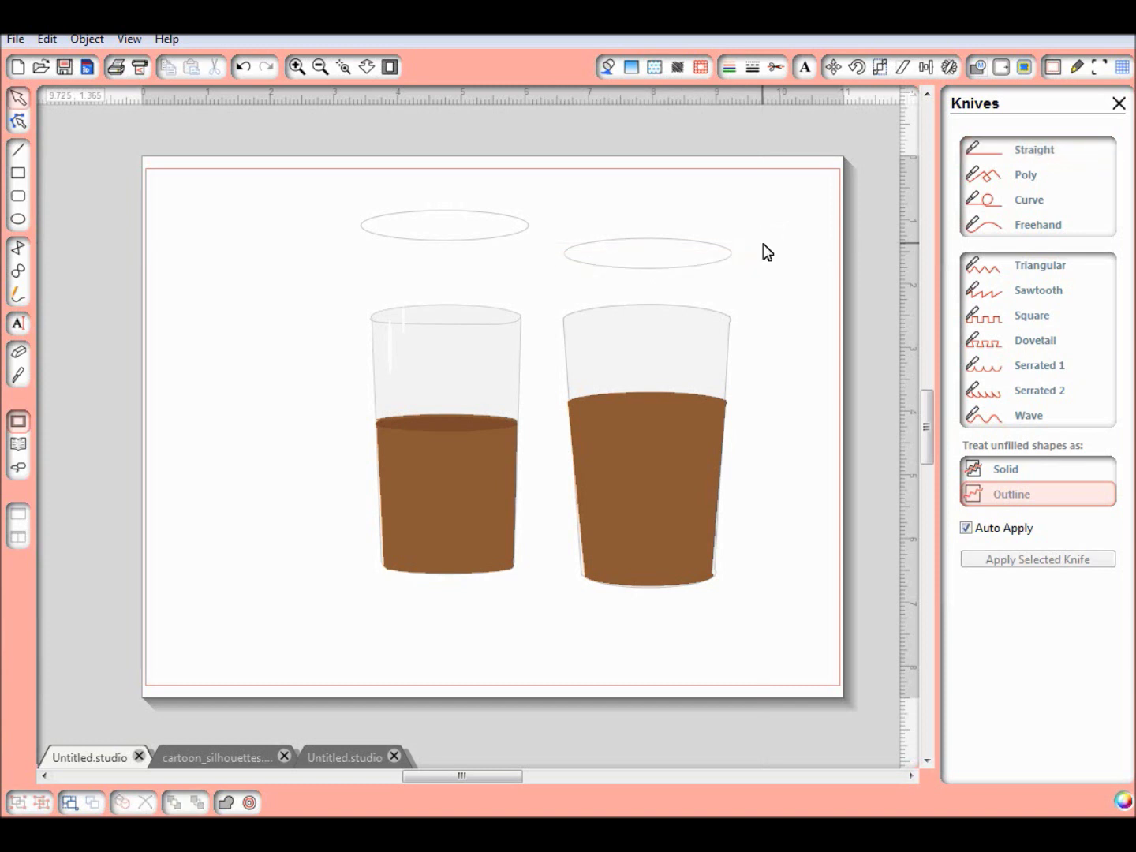
- Move the lower half of the cut ellipse onto the new glass's rim and delete the upper half
left_click_drag(679, 280, 679, 338)
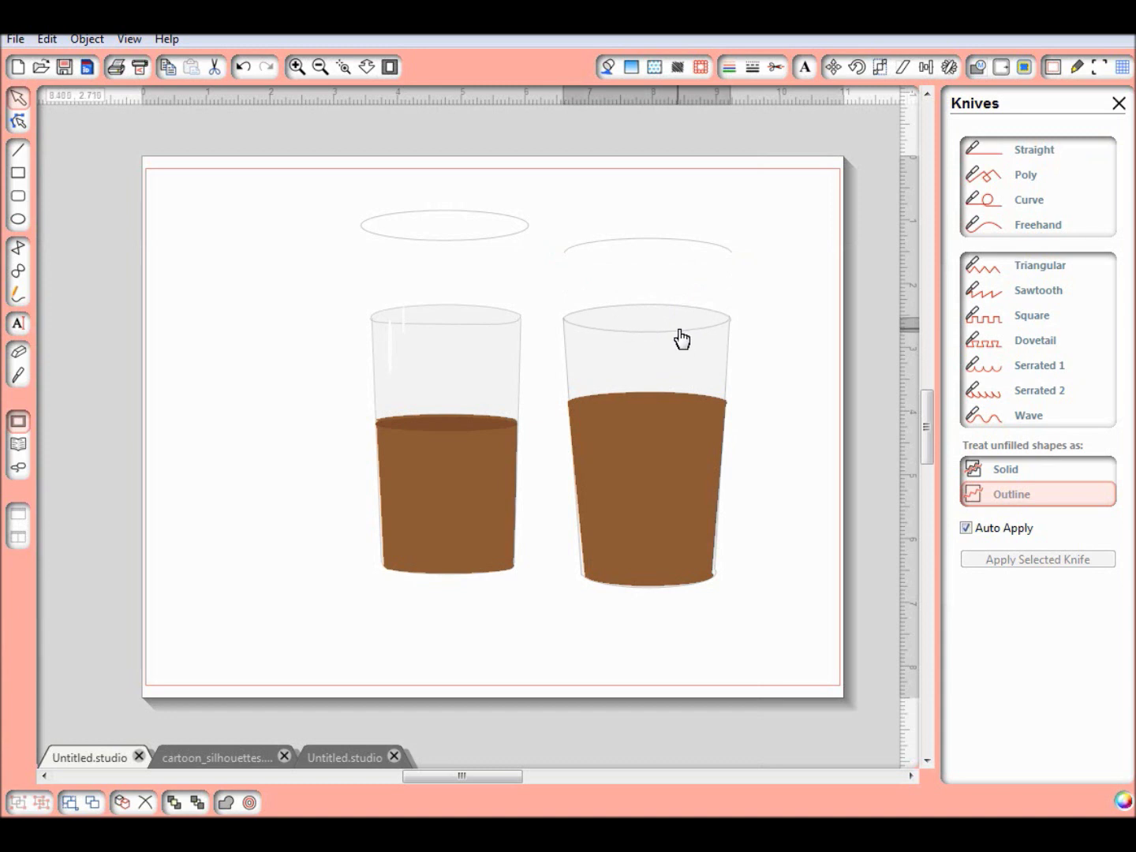
left_click(668, 248)
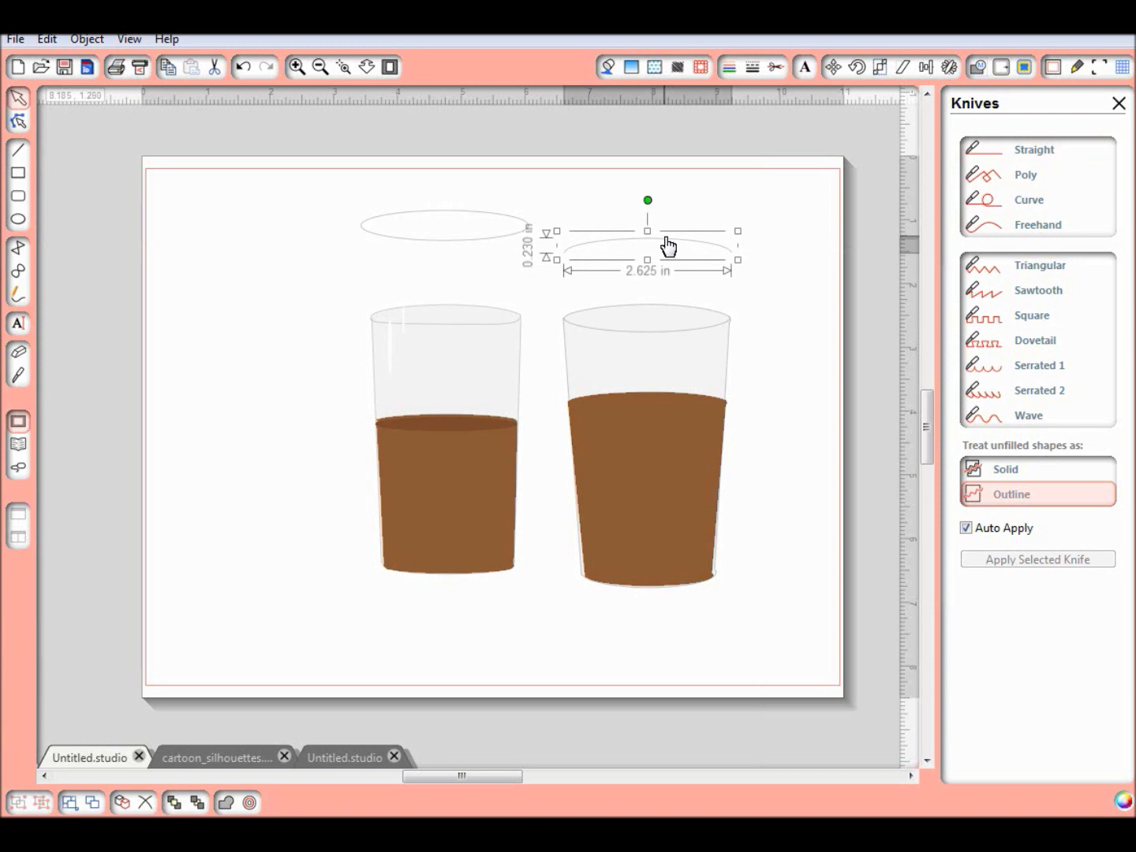
key("Delete")
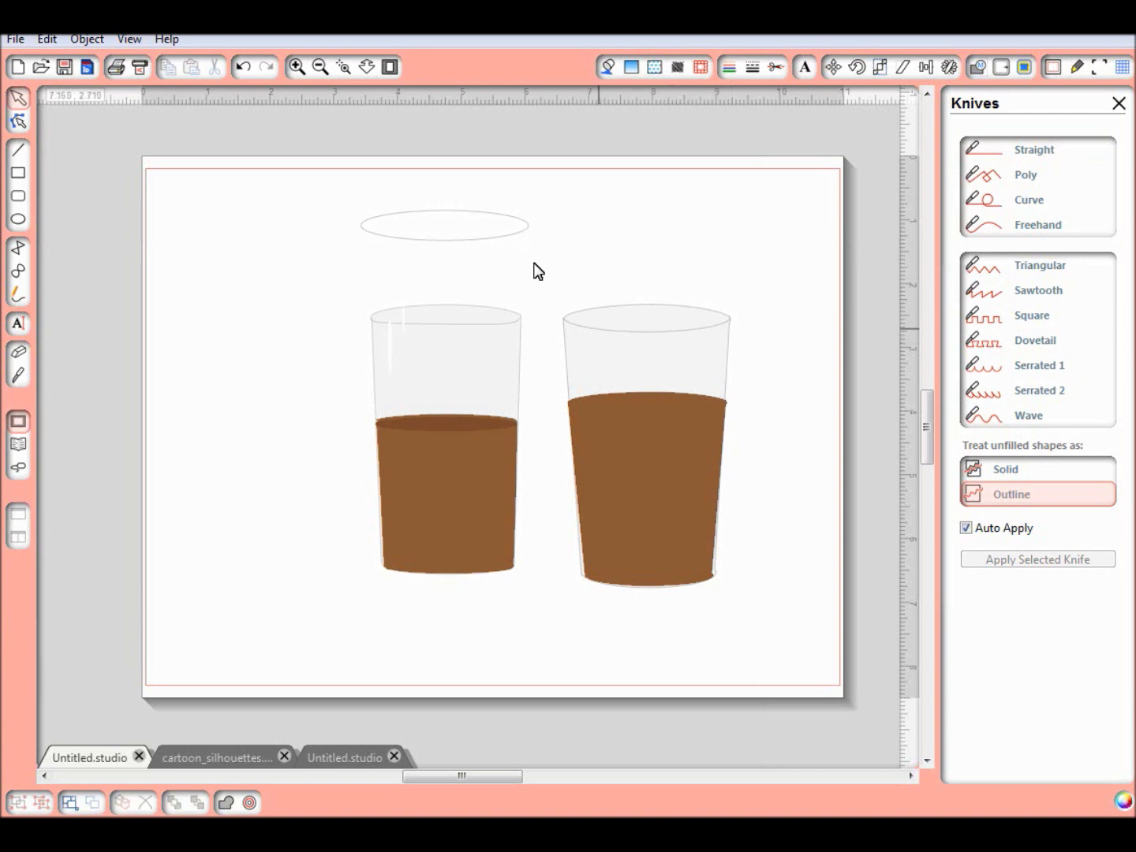
- Give the ellipse above the finished glass a dark brown fill and a matching dark brown line
left_click(487, 236)
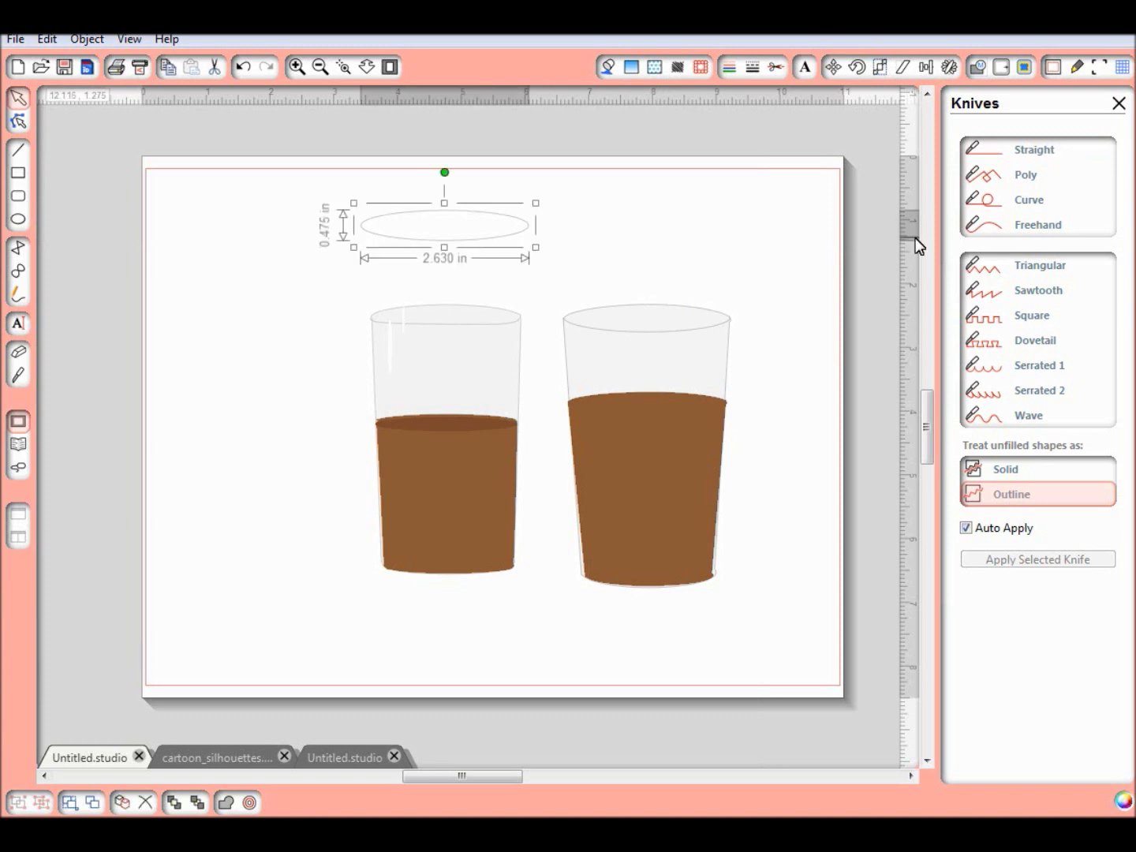
left_click(608, 67)
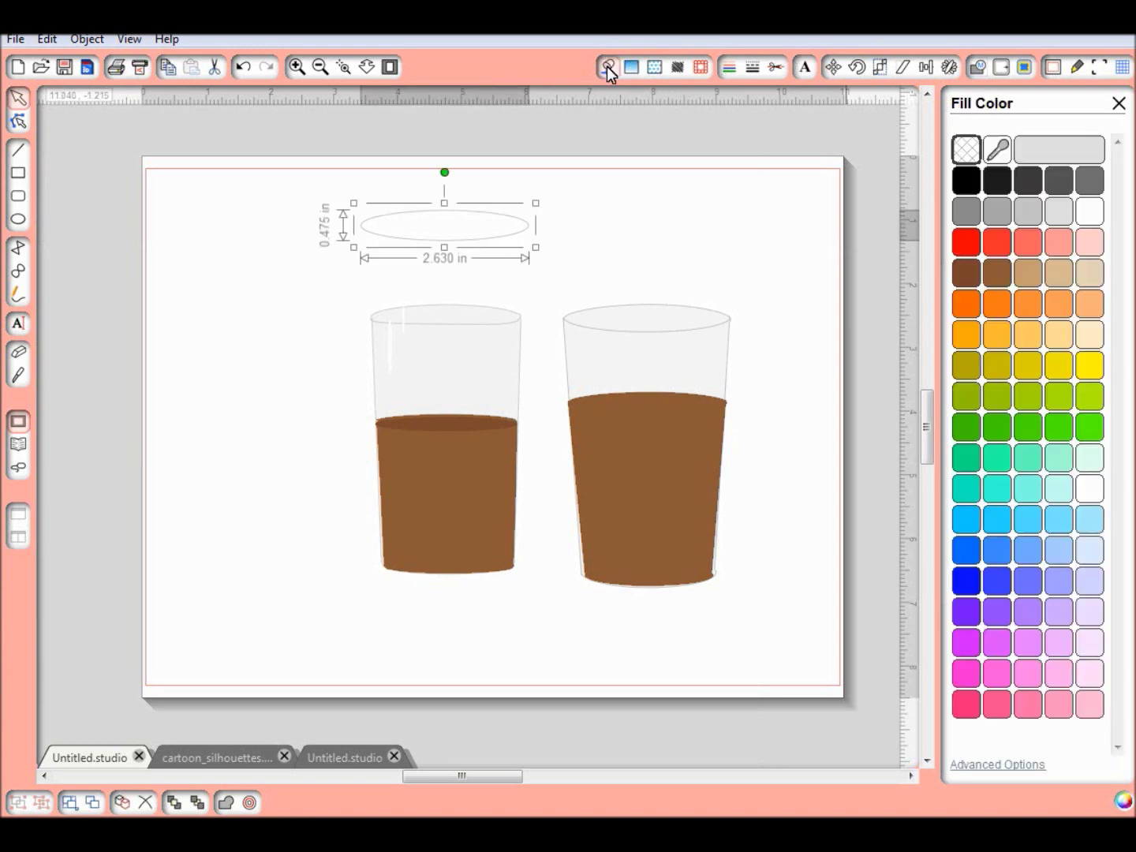
left_click(967, 274)
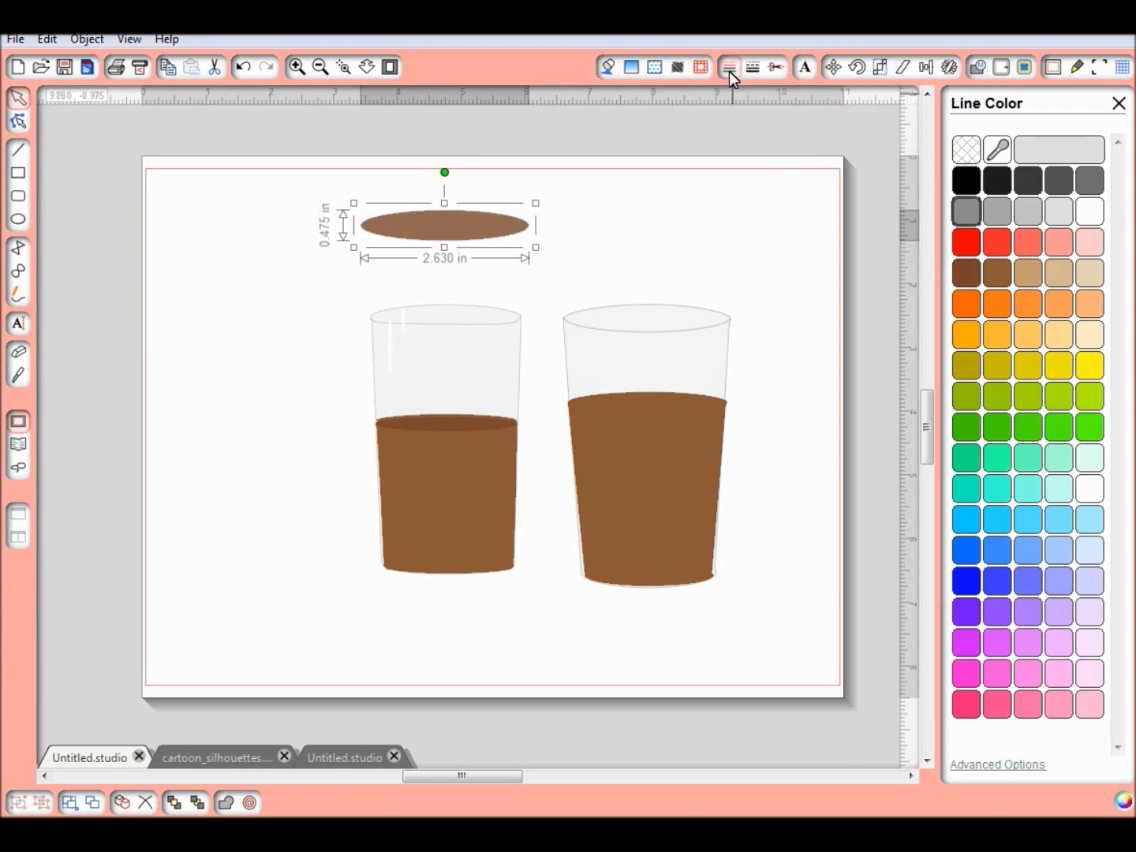
left_click(963, 274)
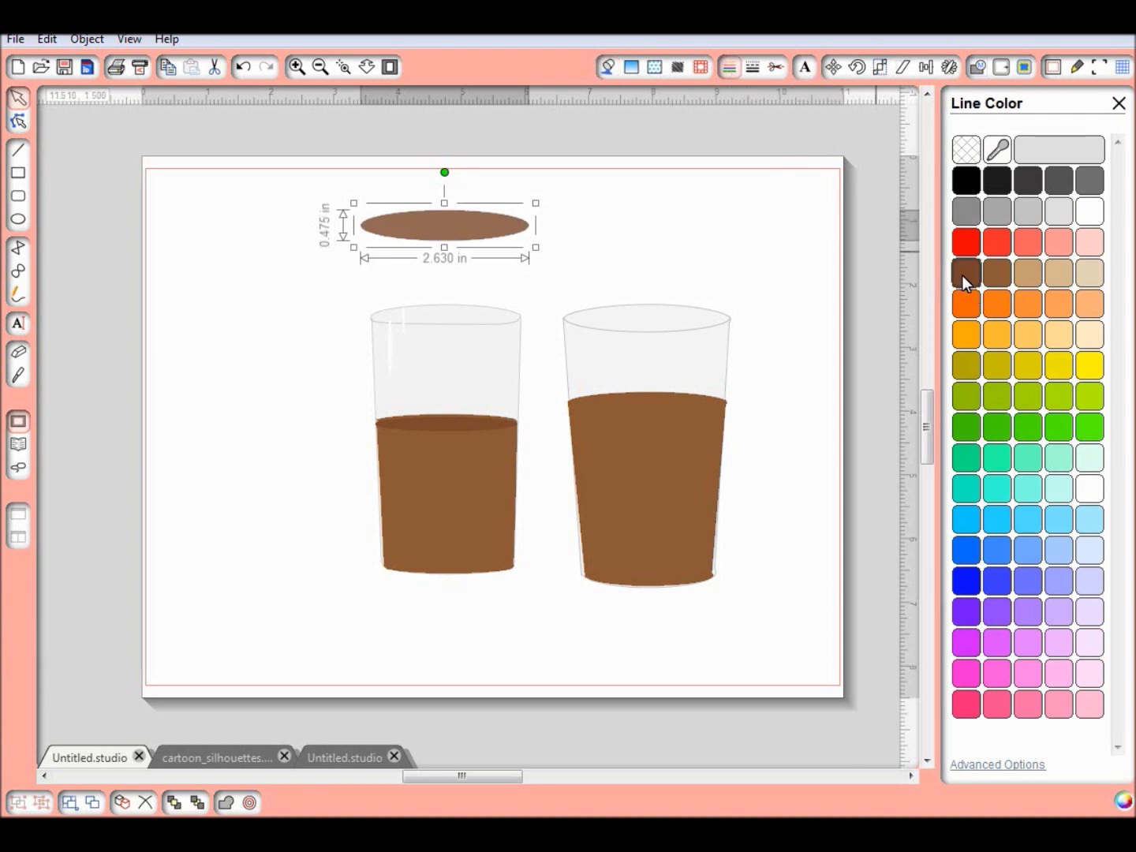
- Set the dark brown ellipse's line transparency to 0% and its fill transparency to 4%
left_click(984, 765)
left_click_drag(960, 597, 943, 600)
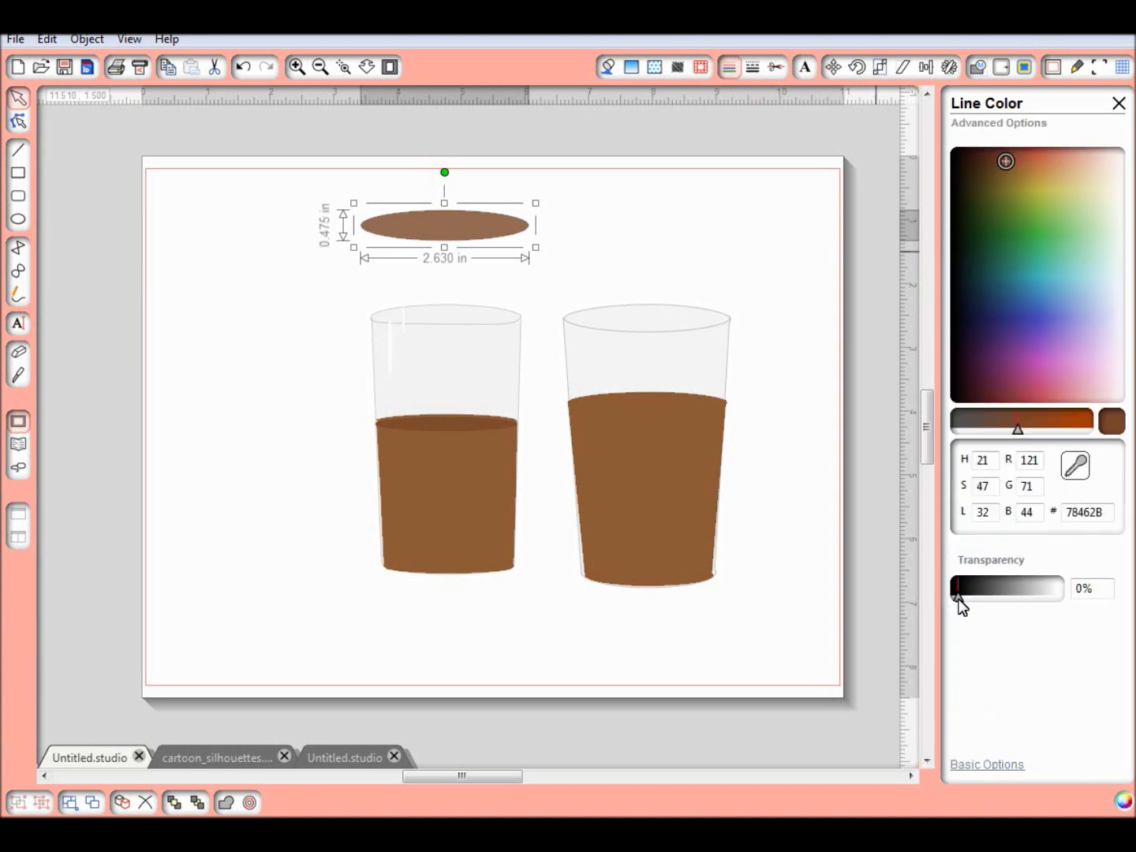
left_click(607, 68)
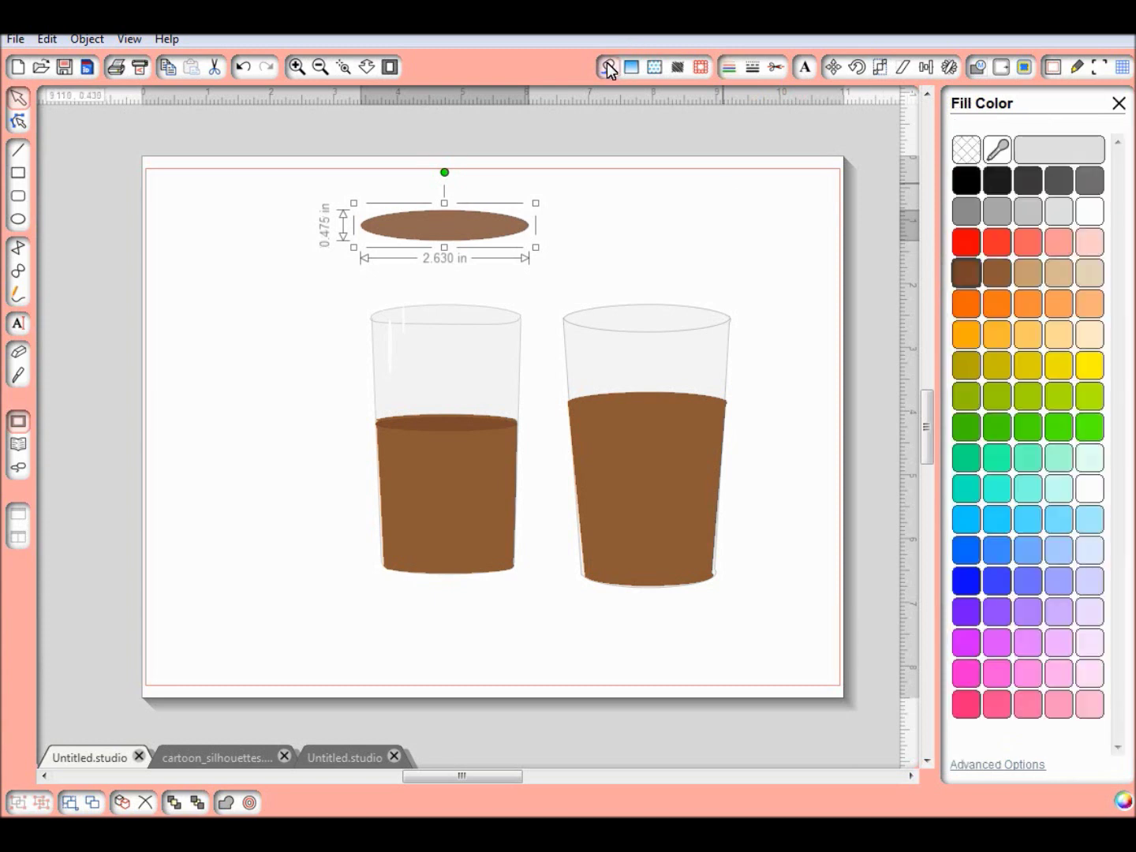
left_click(981, 764)
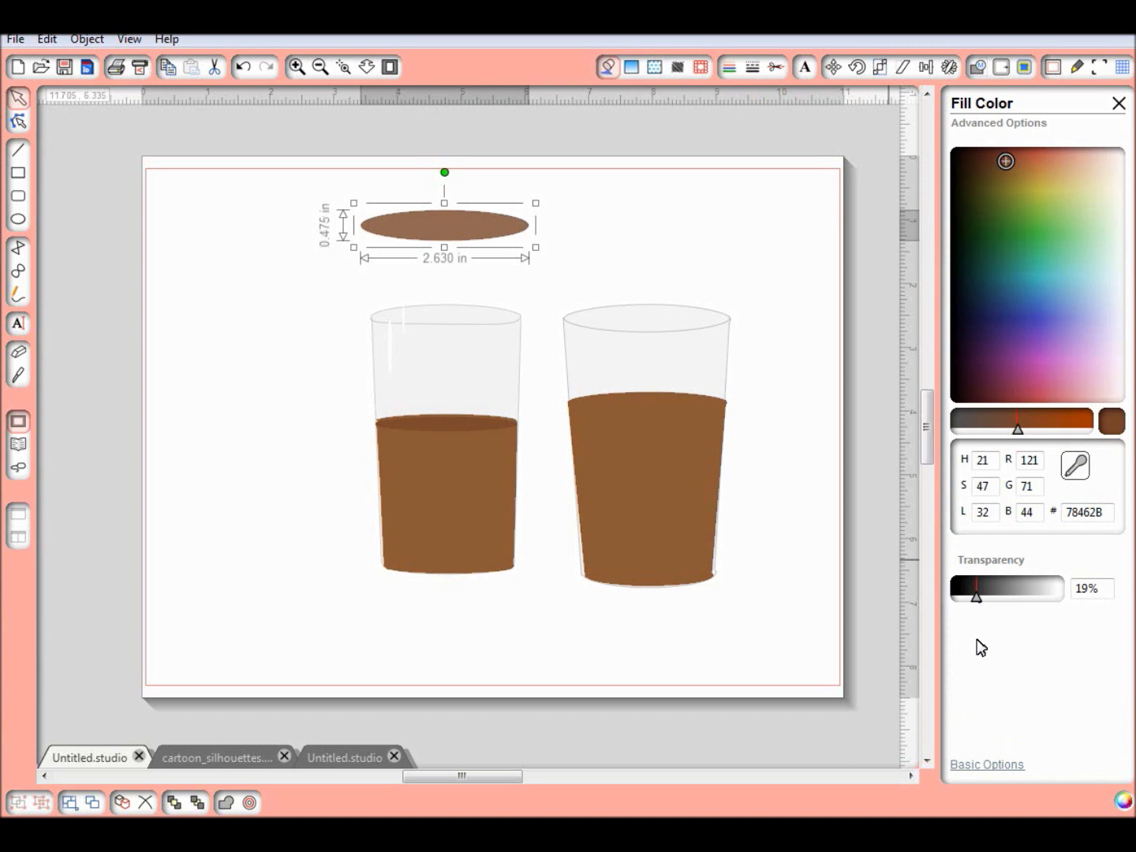
left_click_drag(982, 647, 963, 603)
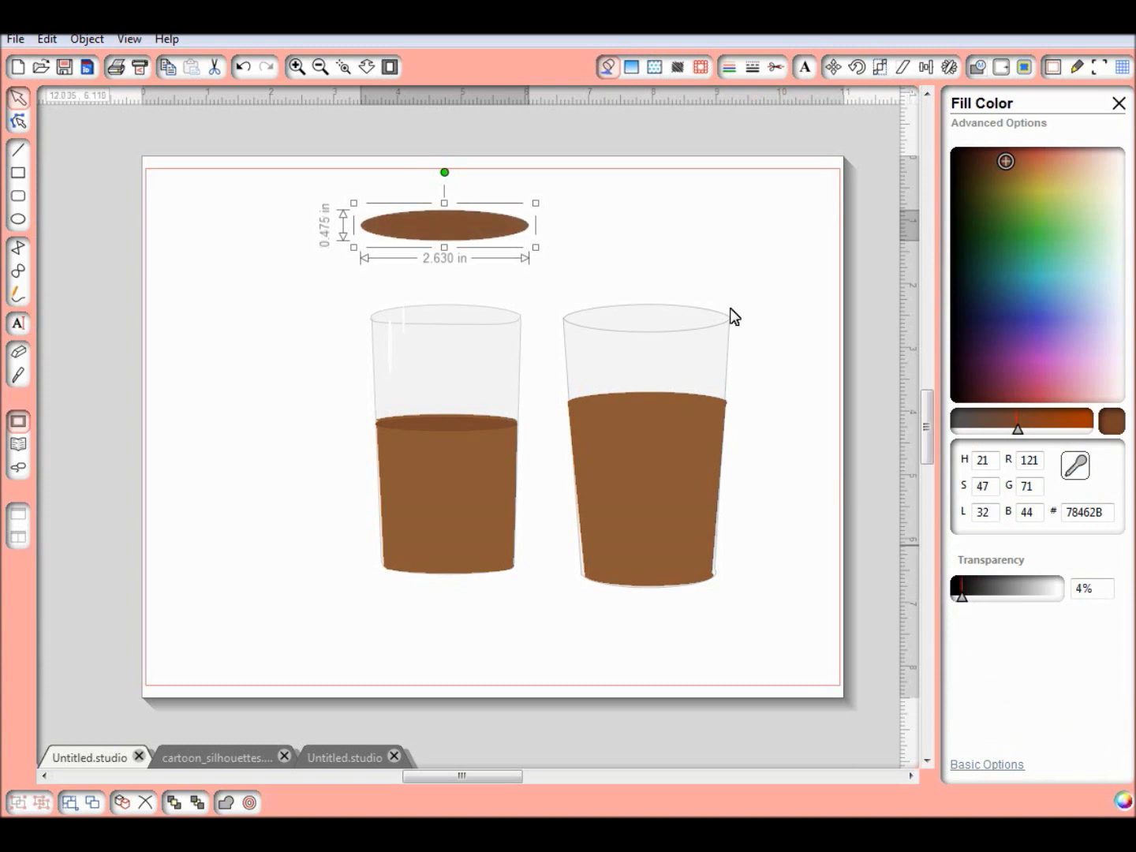
- Place the dark brown ellipse on the liquid's surface in the new glass and resize it to about 2.47 by 0.445 in
left_click(434, 274)
left_click_drag(432, 239, 635, 419)
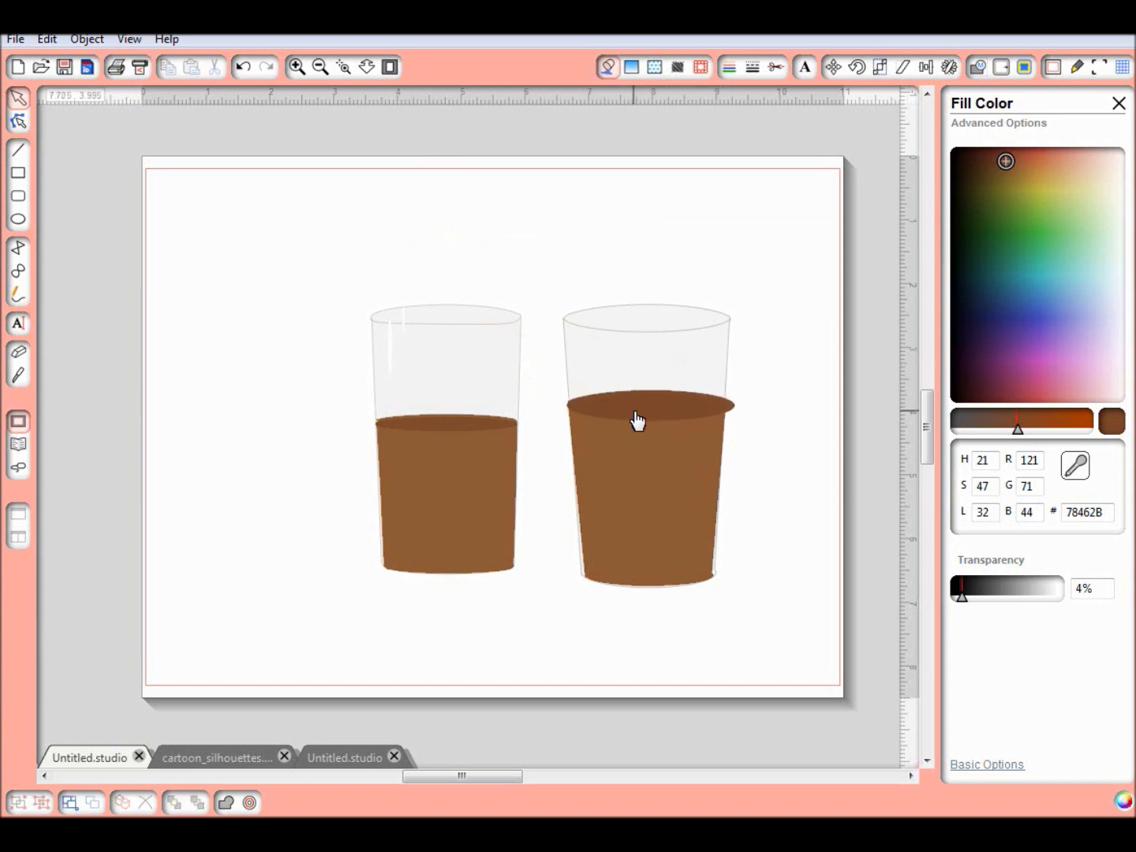
left_click(660, 410)
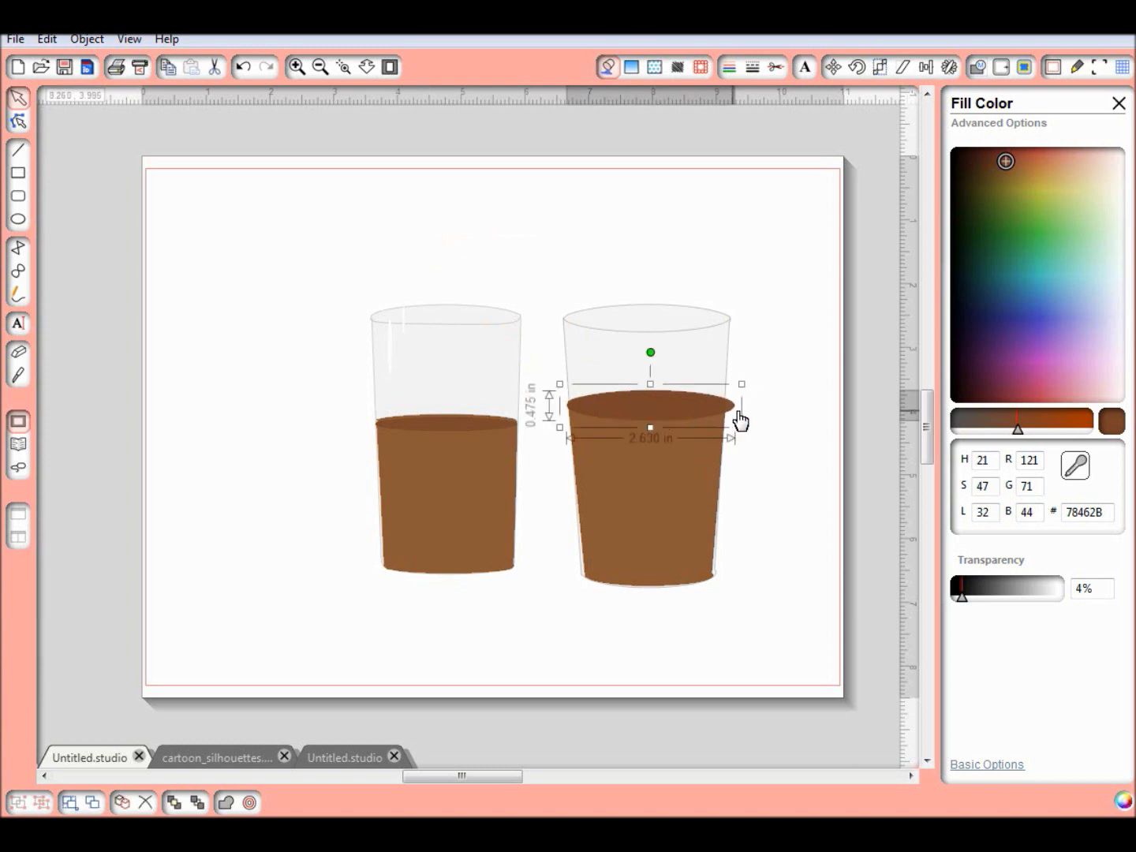
left_click_drag(741, 384, 733, 385)
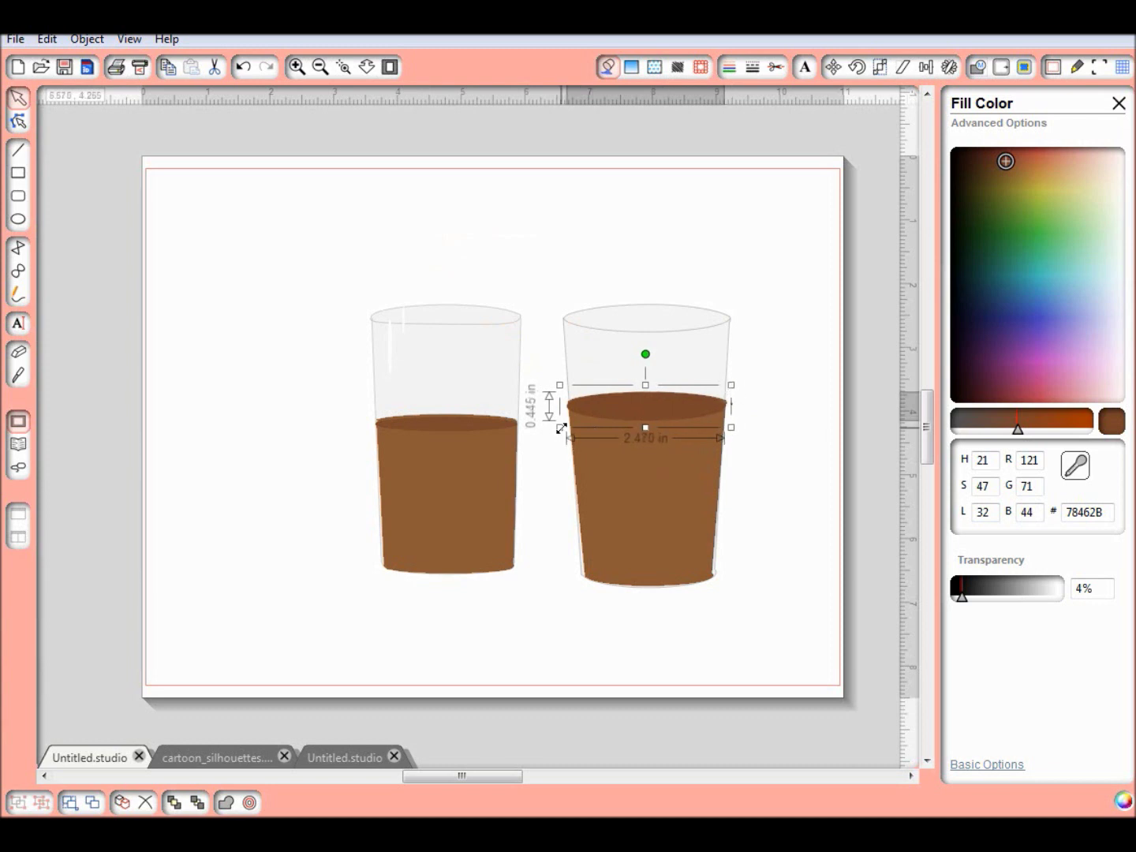
- Resize the dark brown ellipse to about 2.44 by 0.44 in and the liquid body to about 2.495 by 3.08 in
left_click_drag(559, 428, 562, 428)
left_click_drag(626, 411, 626, 410)
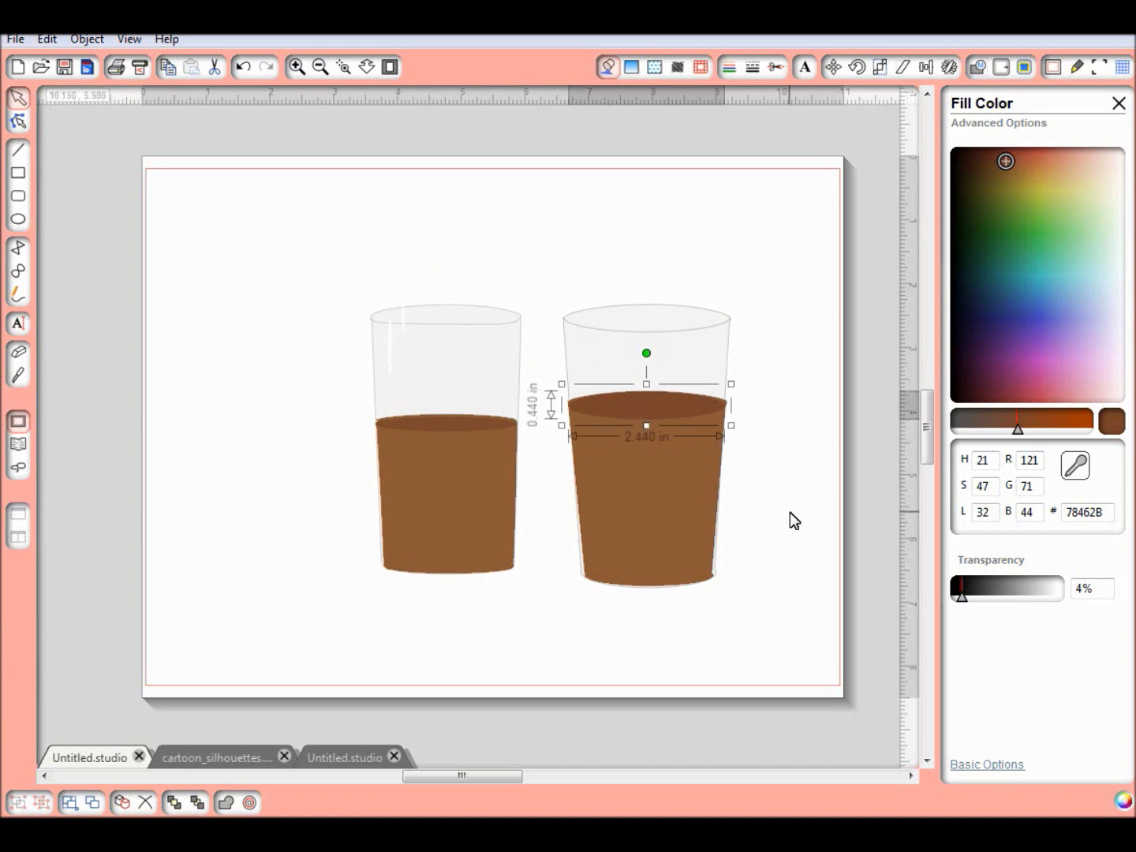
left_click(711, 582)
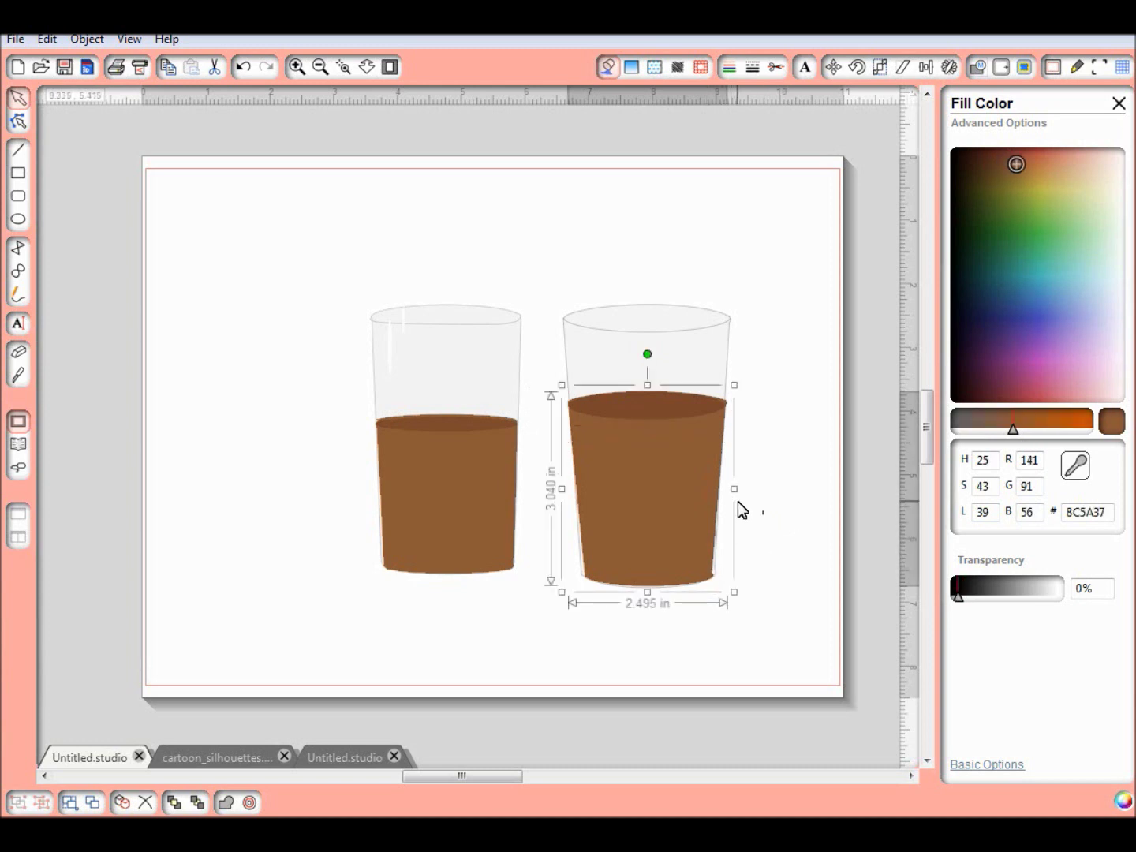
left_click_drag(733, 594, 741, 591)
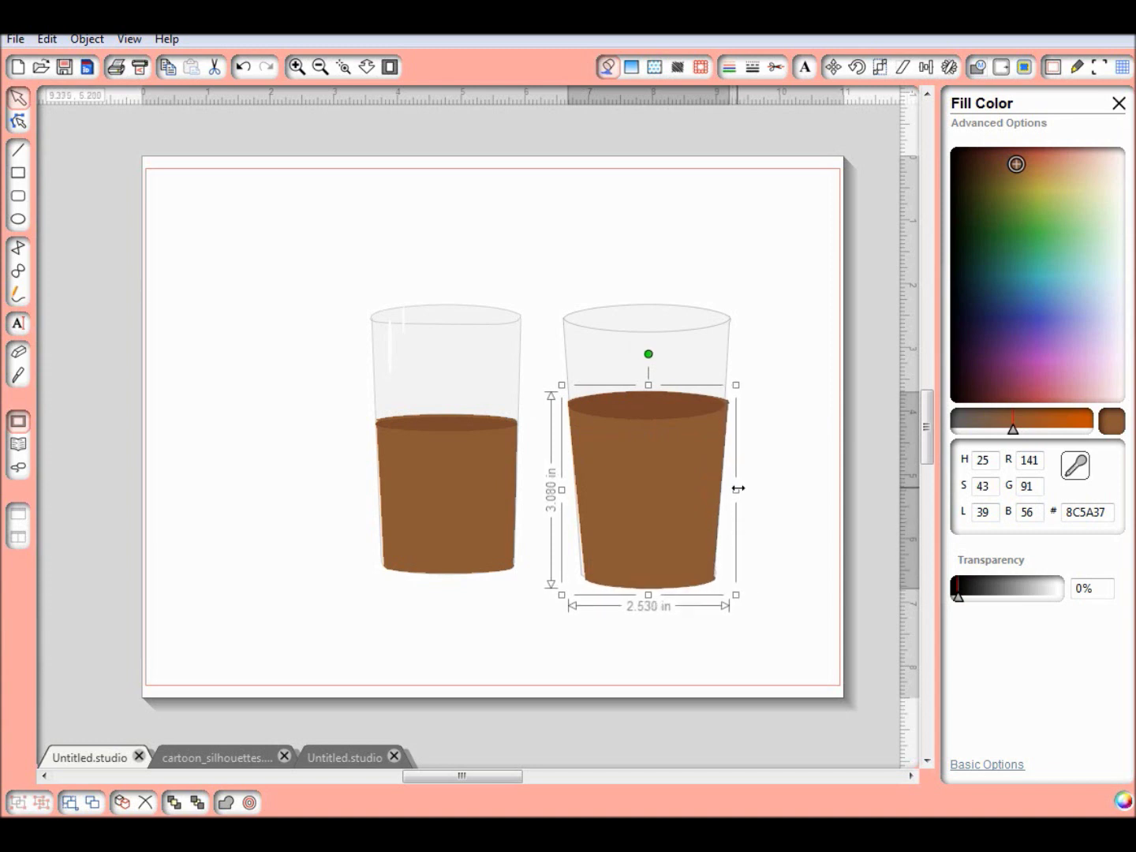
left_click_drag(738, 490, 736, 491)
- Edit the liquid body's points, moving its two bottom corners to fit the new glass's outline
double_click(699, 557)
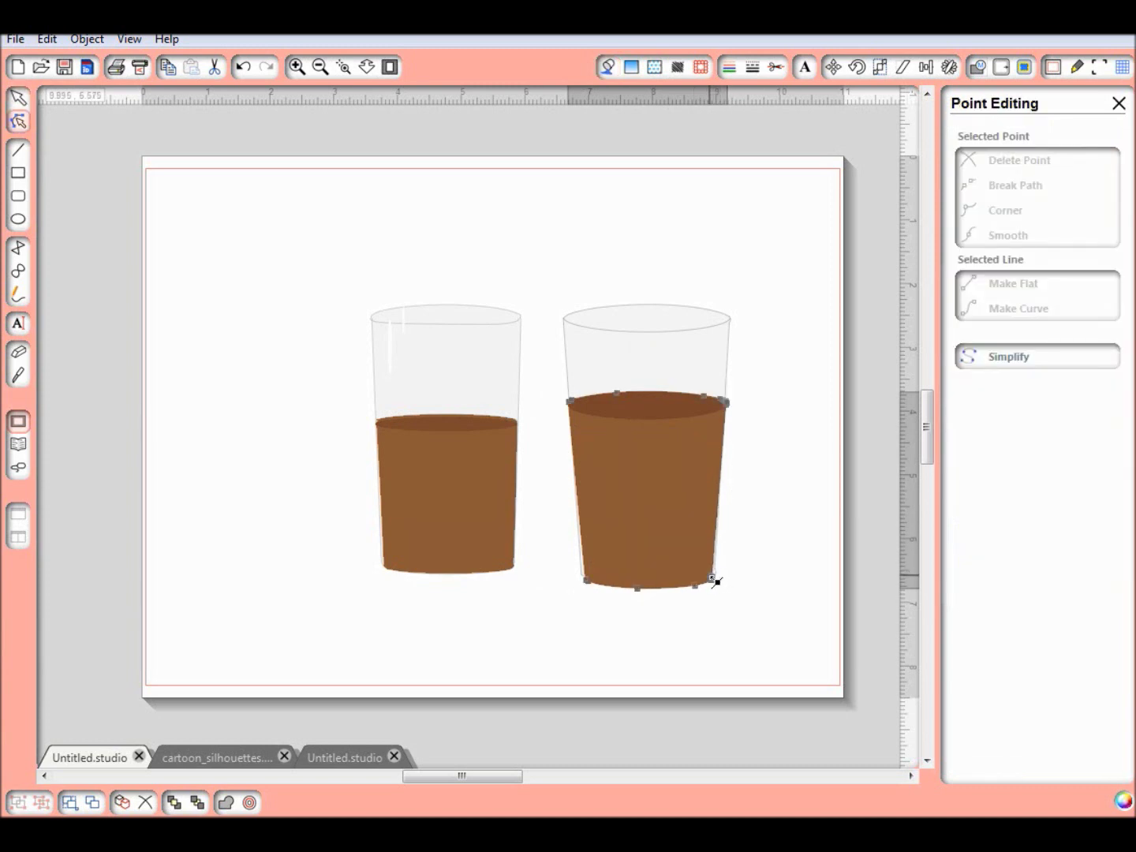
left_click(715, 578)
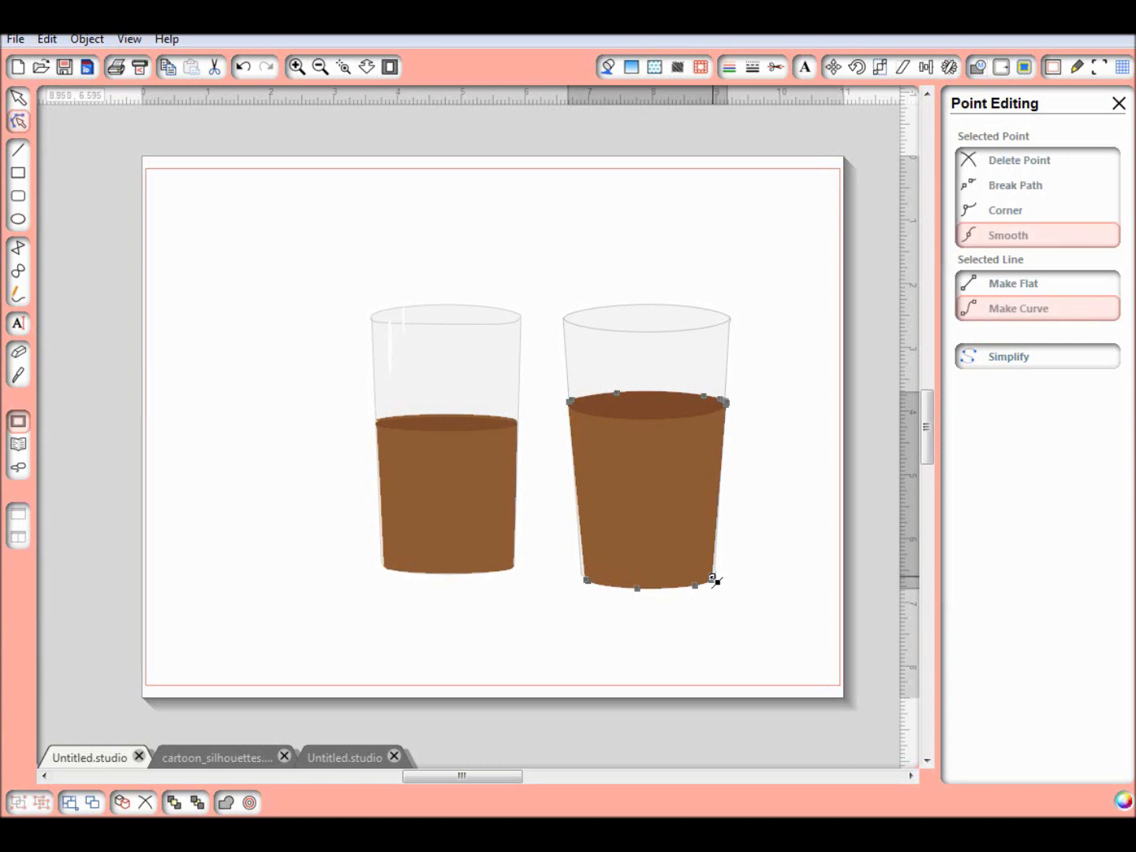
left_click(714, 561)
left_click_drag(714, 562, 713, 579)
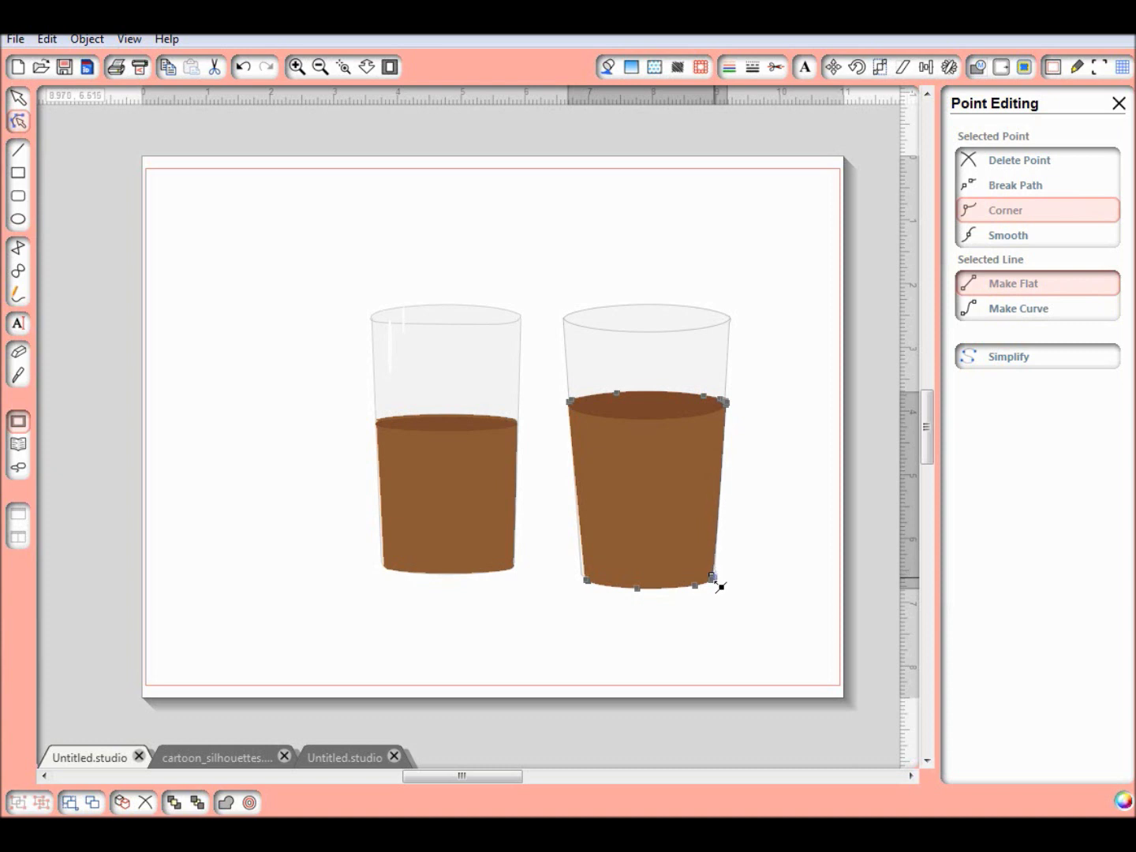
left_click(587, 581)
left_click_drag(587, 582, 585, 583)
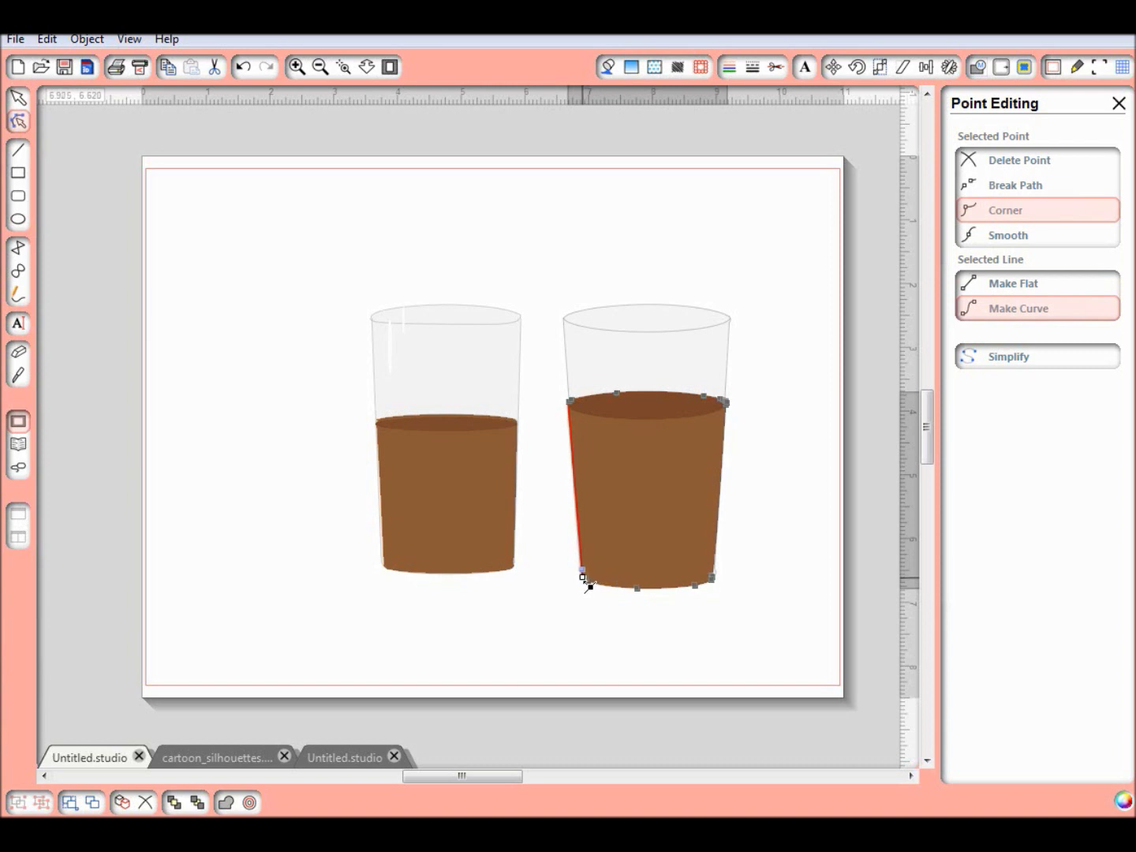
left_click(586, 616)
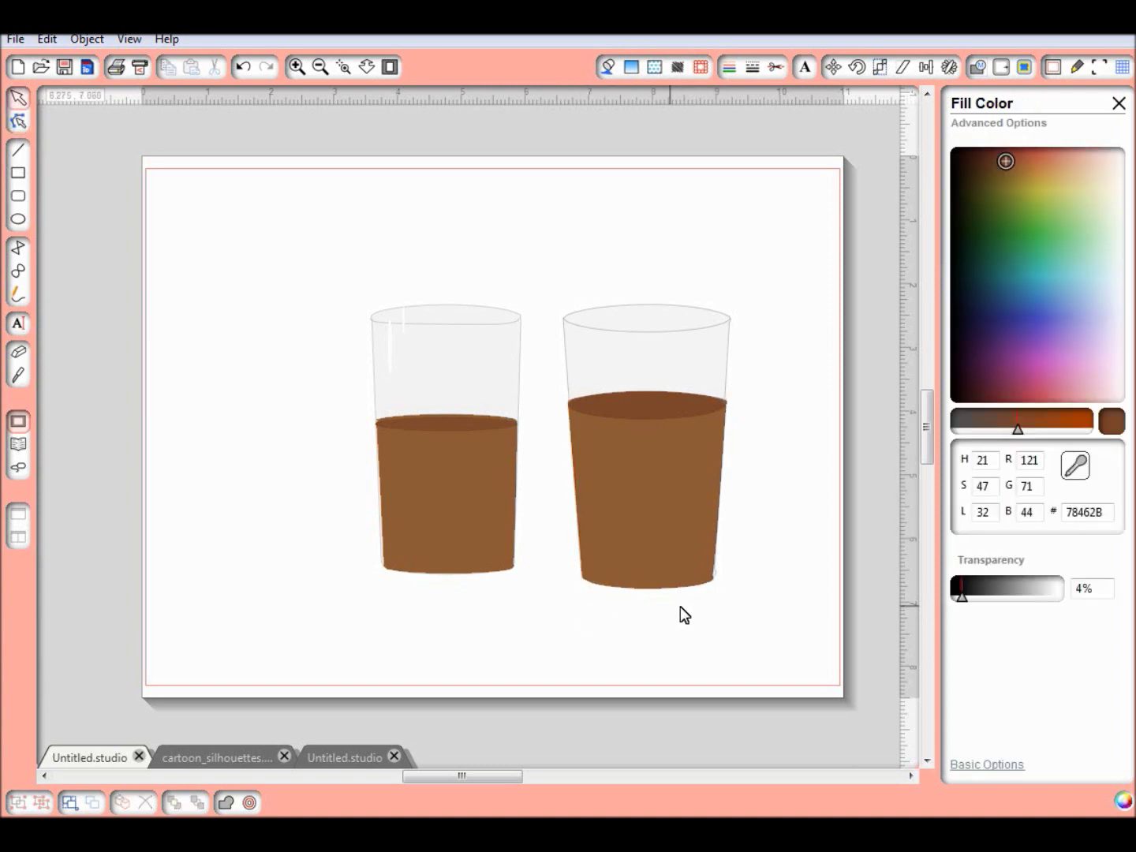
left_click(711, 592)
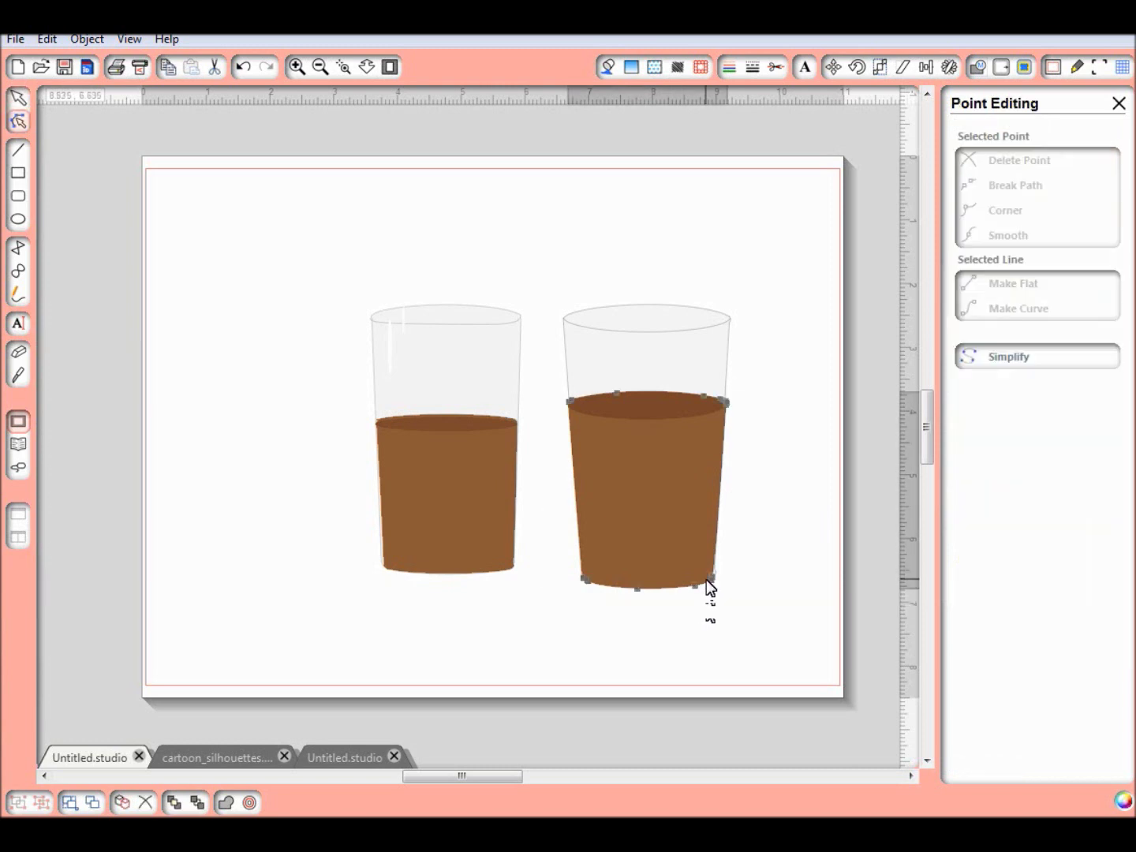
left_click(716, 579)
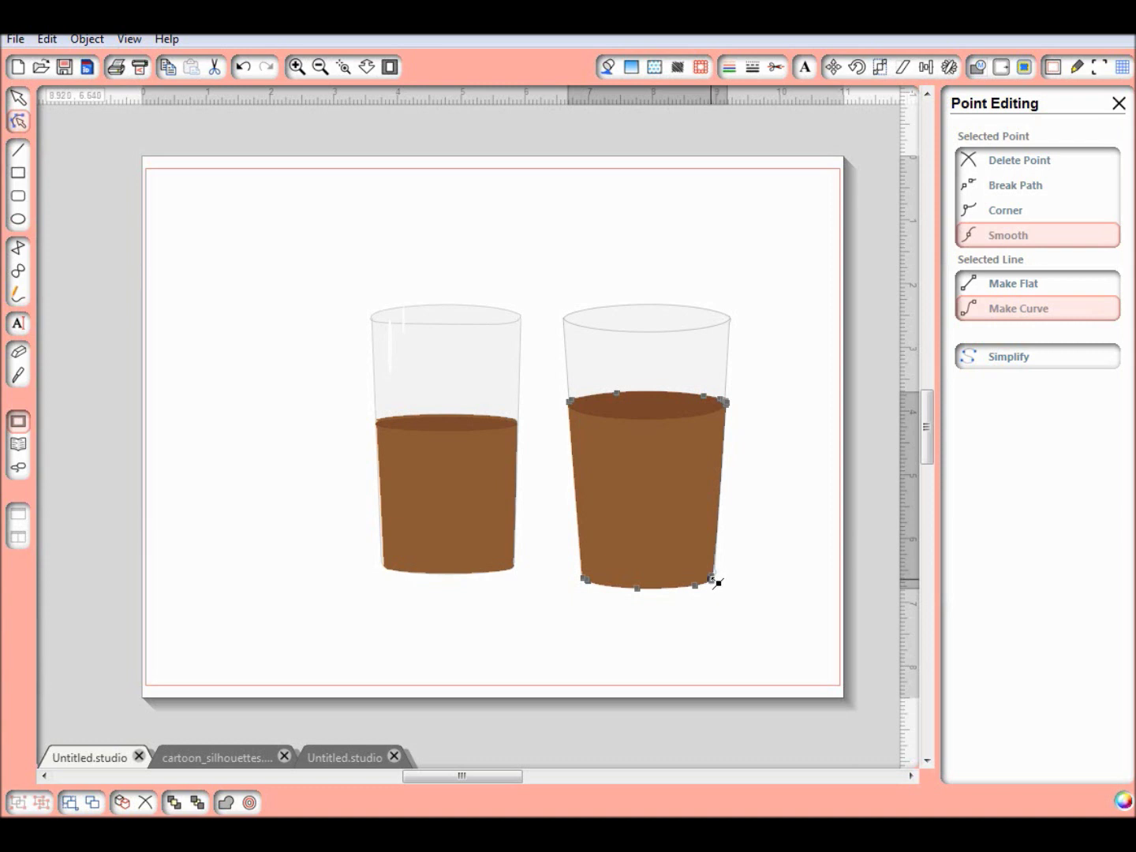
left_click(733, 584)
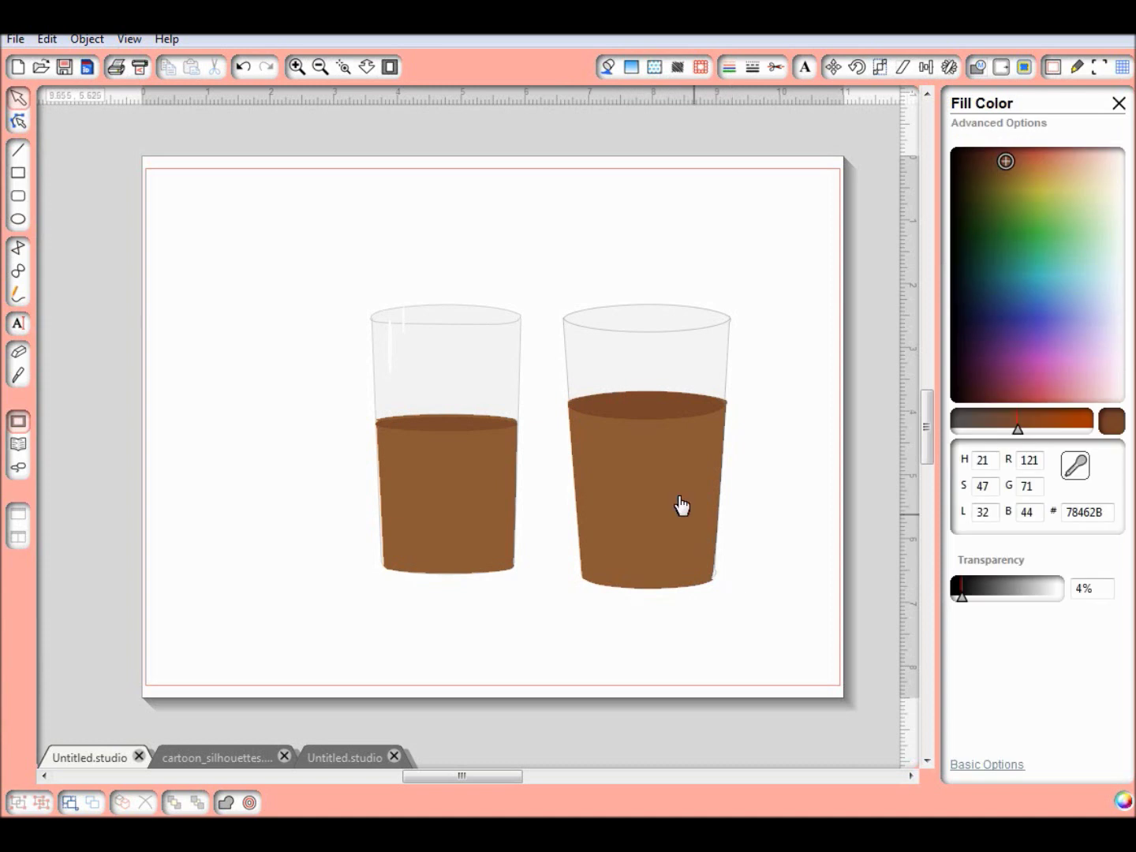
- Draw a narrow upright ellipse about 0.09 by 0.68 in near the new glass's upper-left side, above the liquid
left_click(17, 220)
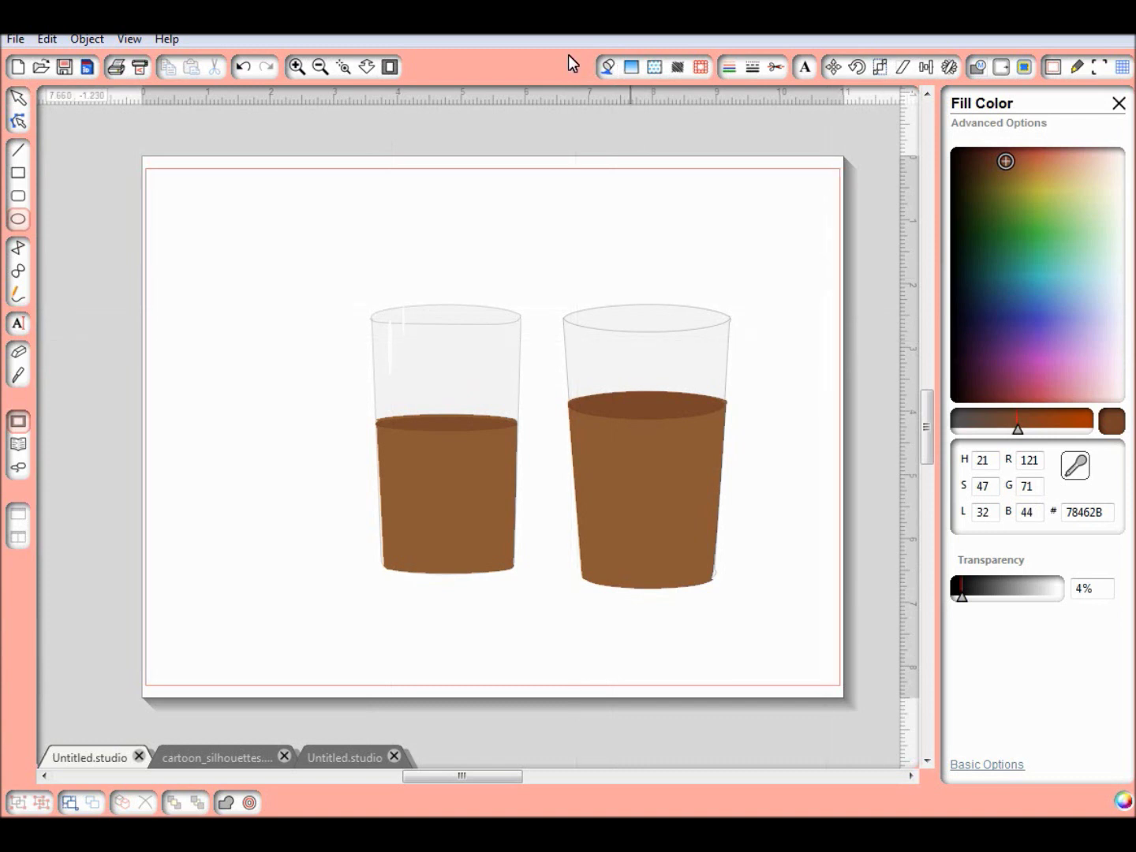
left_click(607, 67)
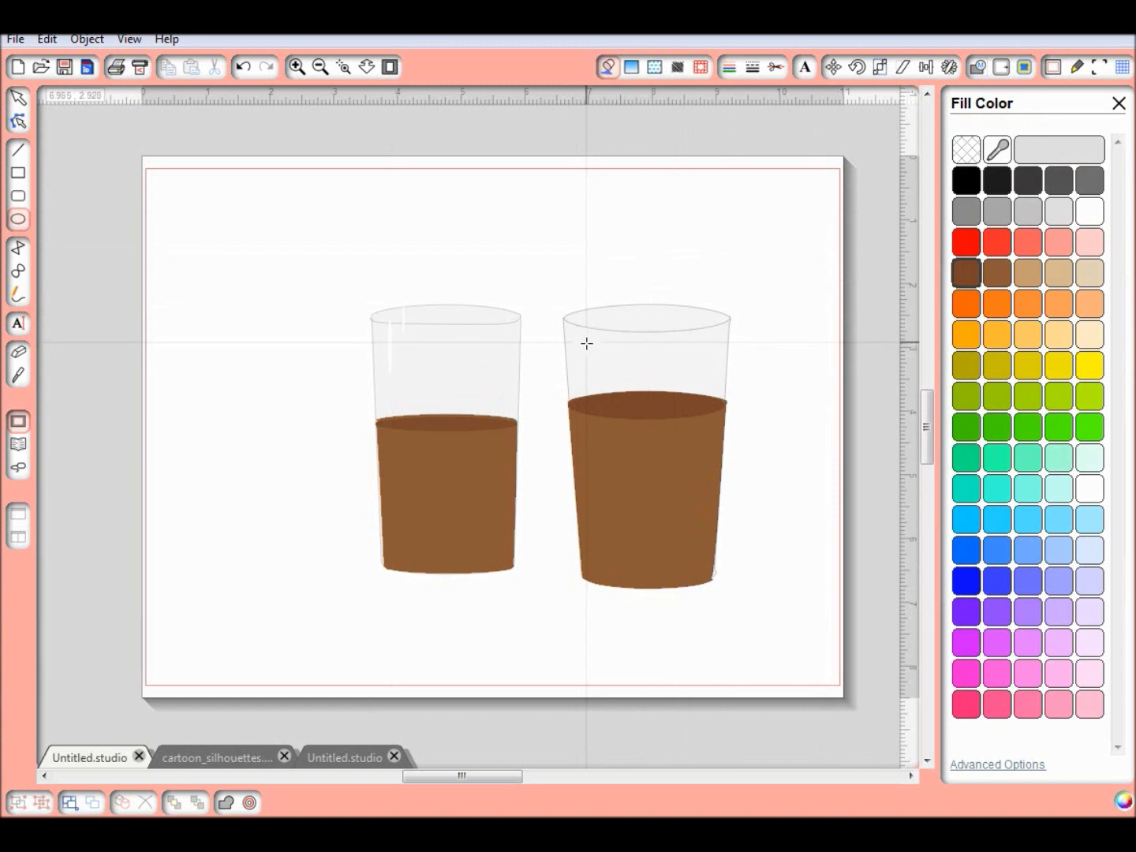
left_click_drag(586, 340, 592, 388)
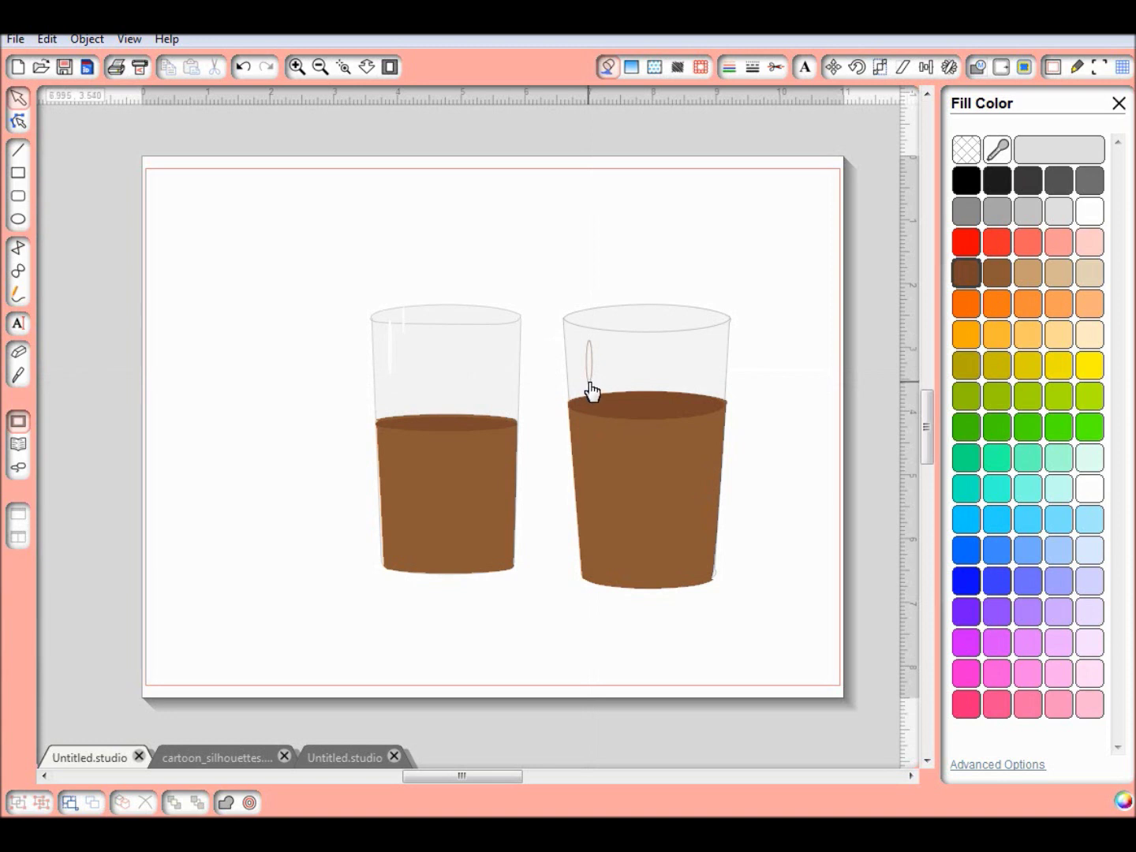
left_click(593, 389)
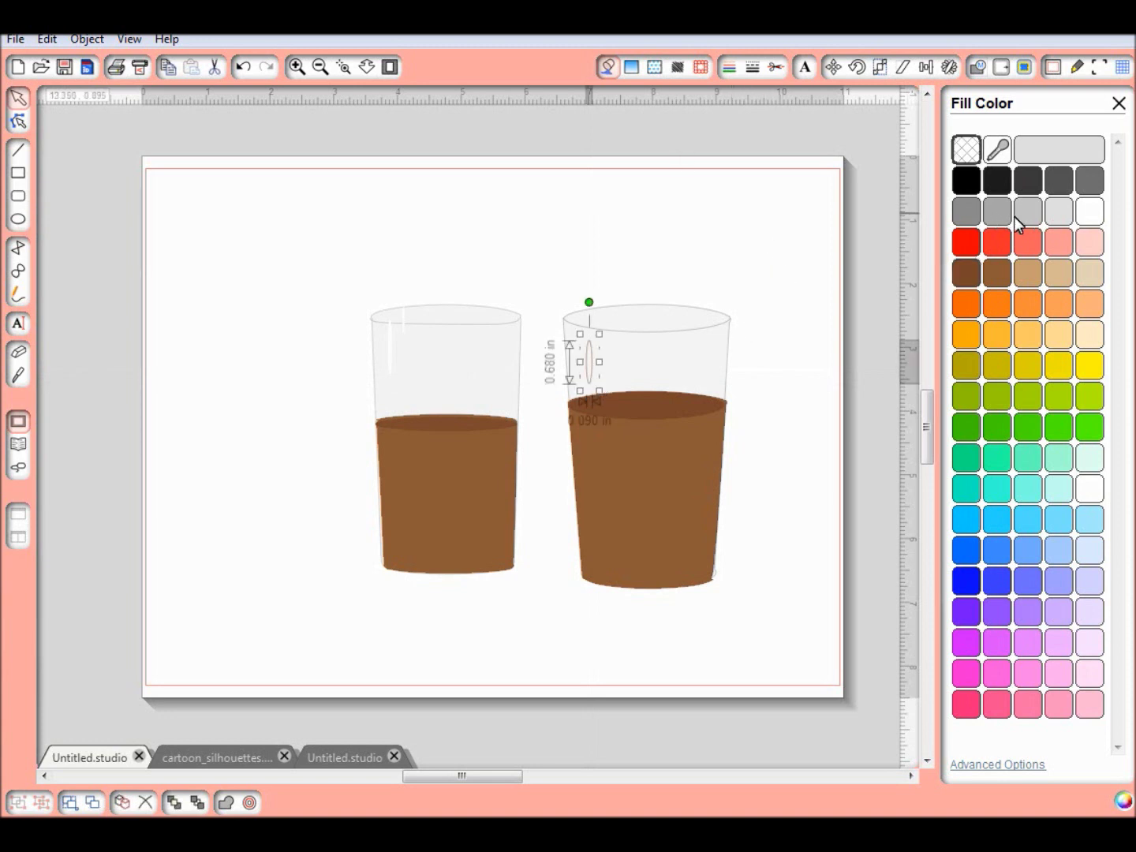
- Give the narrow ellipse a white fill and a light grey line
left_click(990, 216)
left_click(1090, 211)
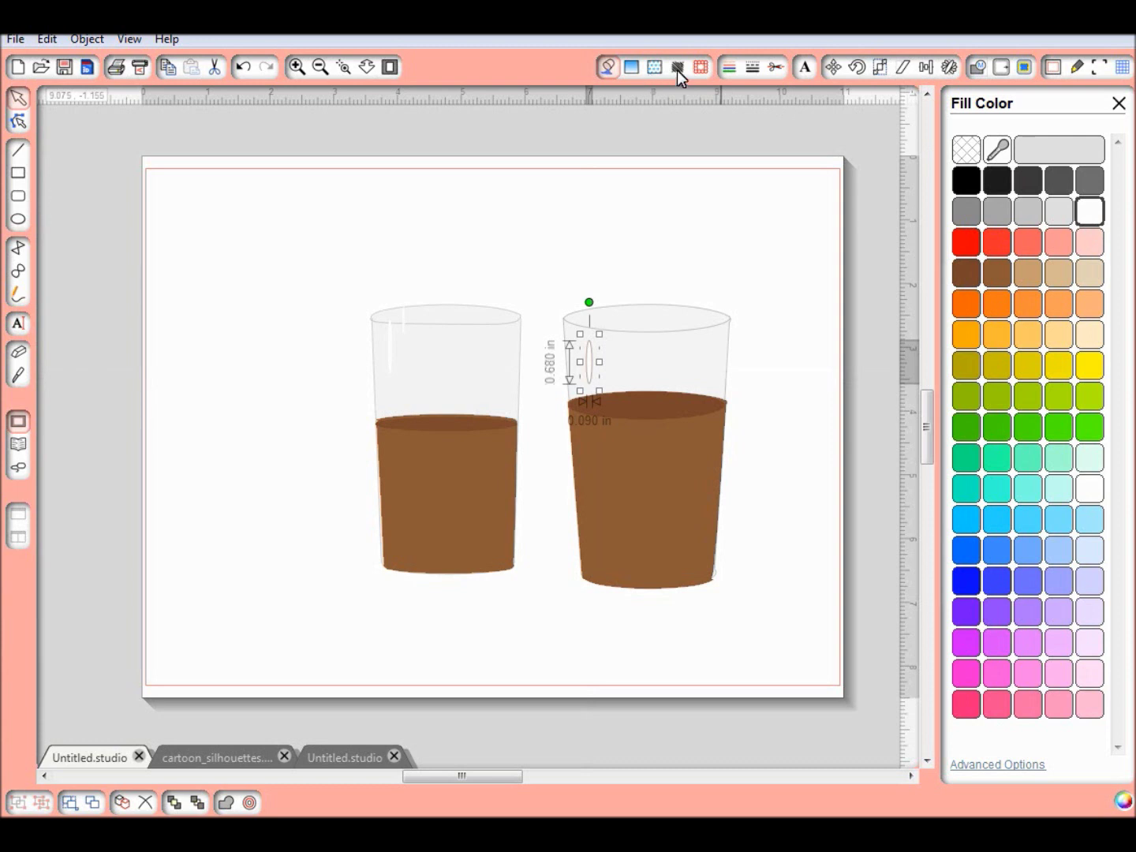
left_click(729, 68)
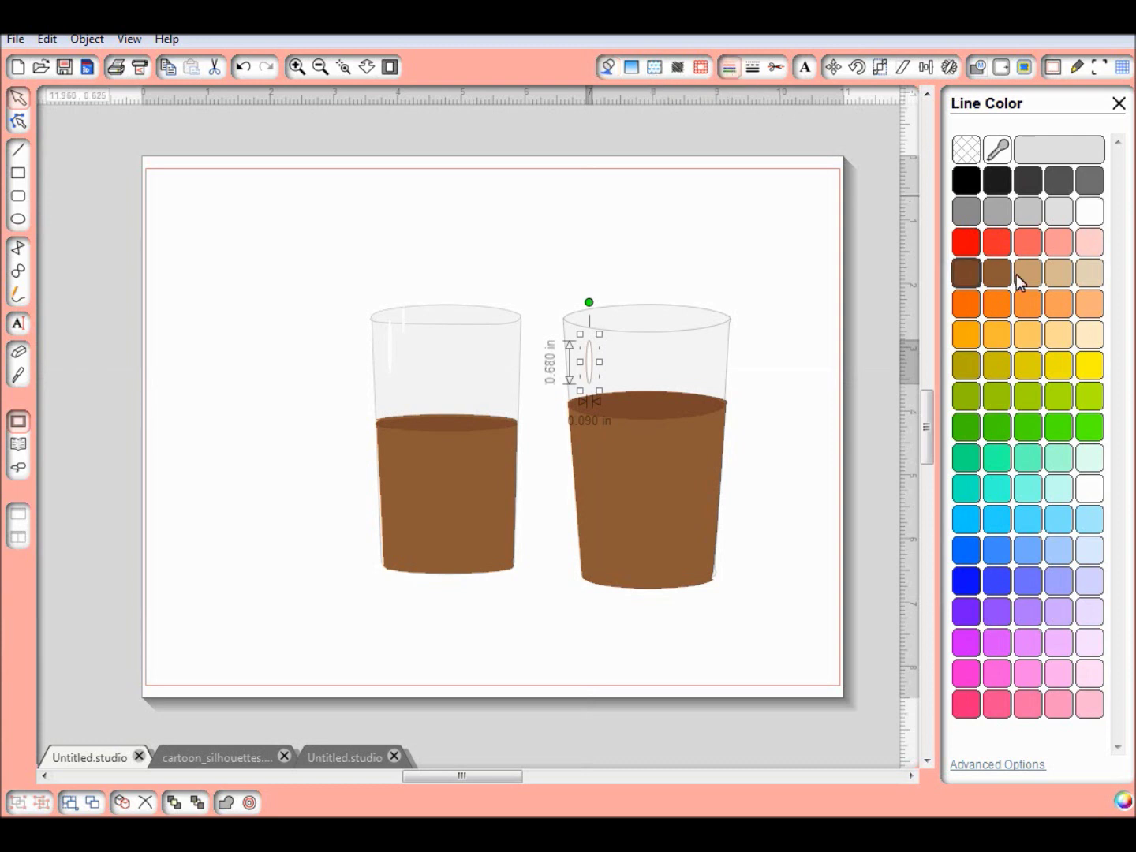
left_click(1056, 217)
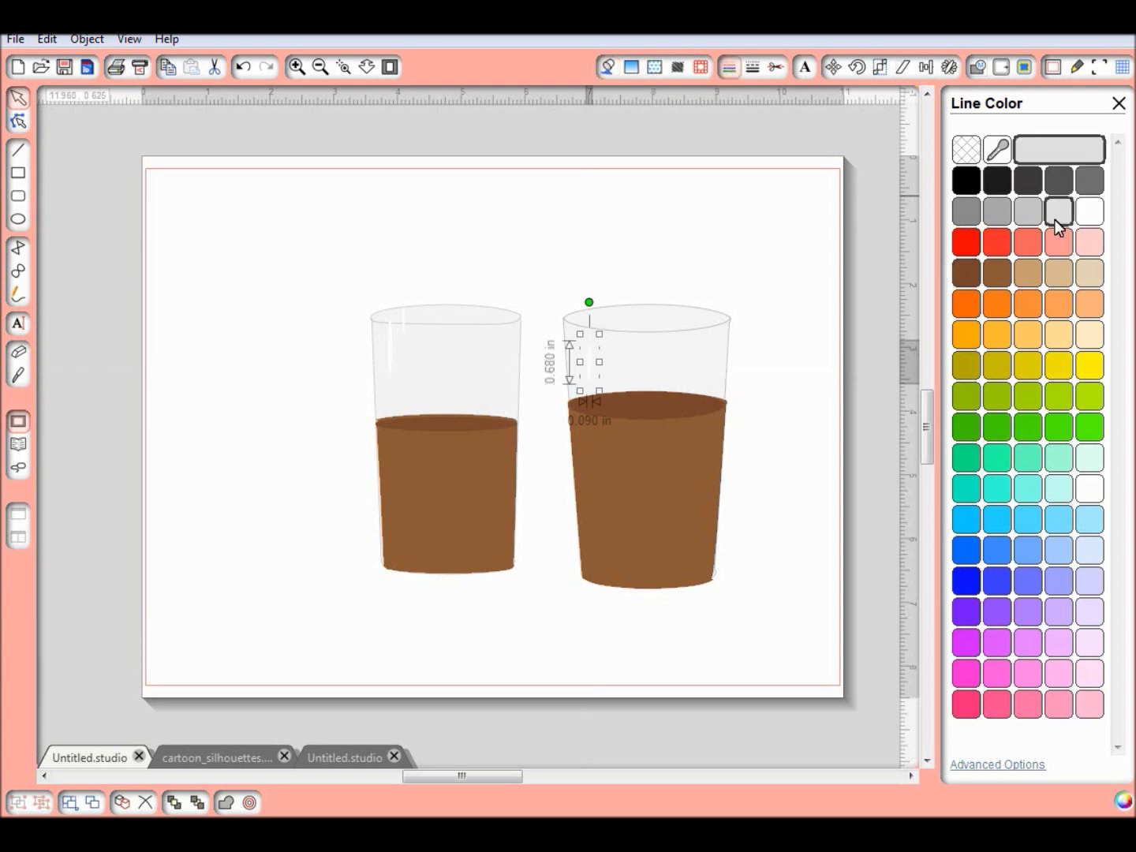
left_click(1027, 211)
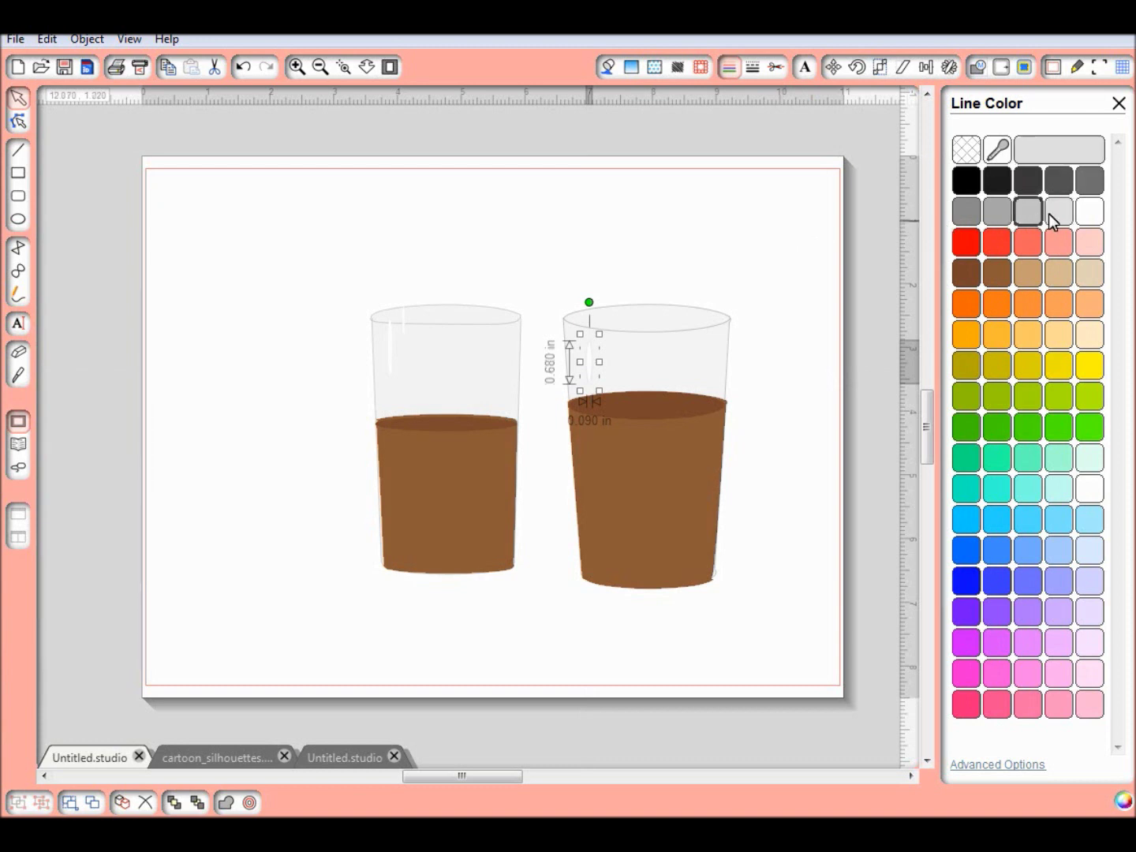
left_click(1052, 214)
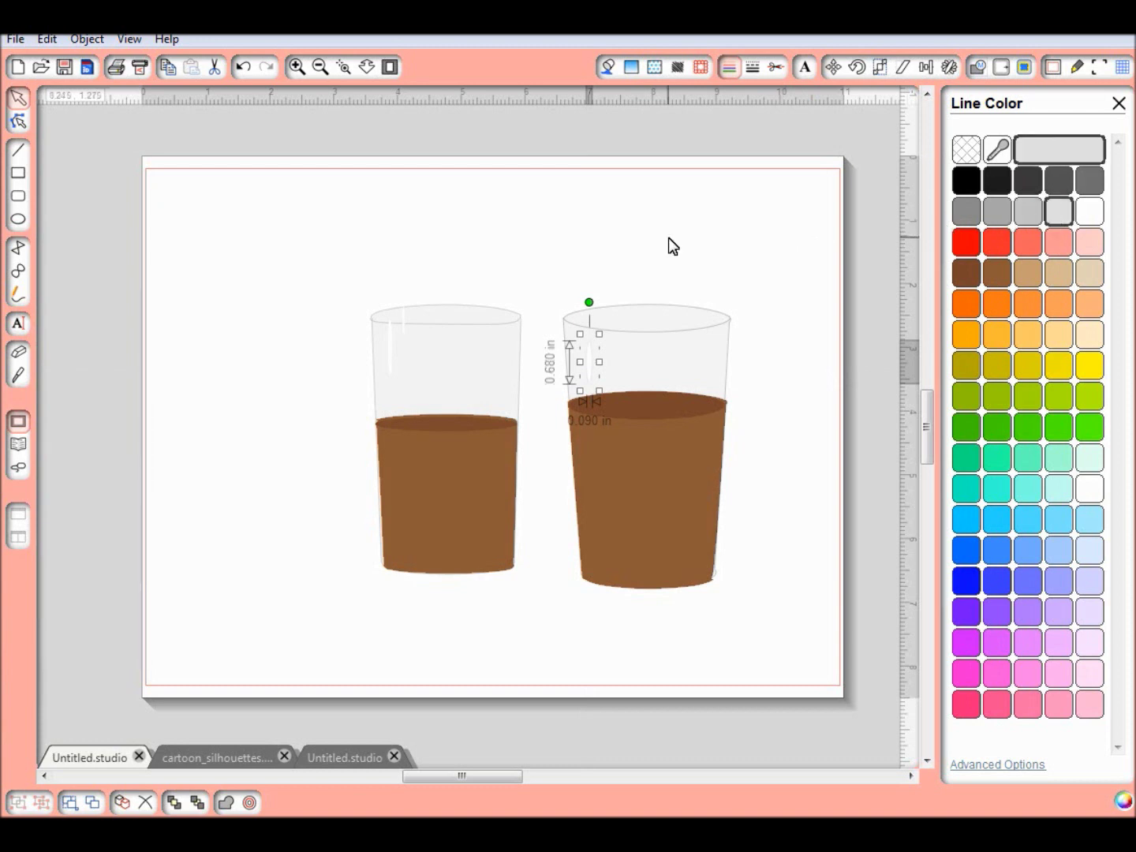
left_click(668, 246)
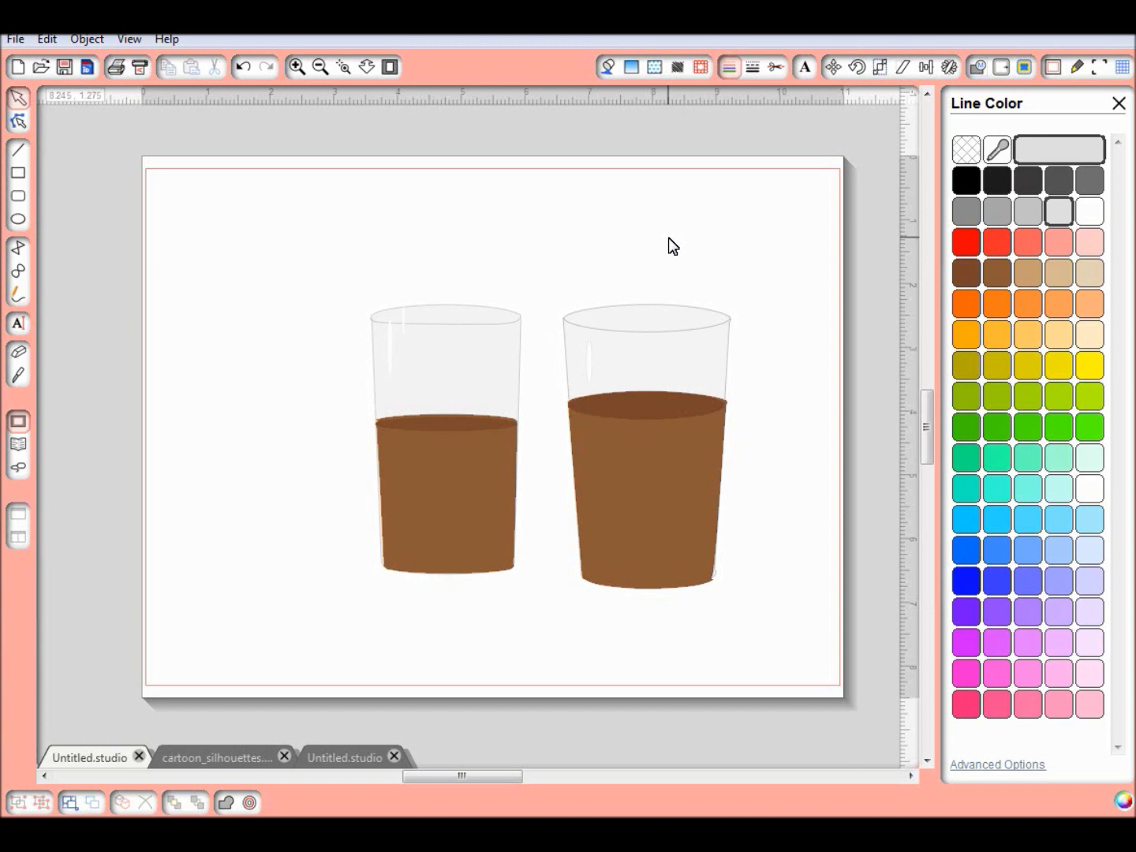
- Enlarge the white highlight to about 0.125 by 0.93 in, then place a copy about 0.635 in tall on its left
left_click(589, 375)
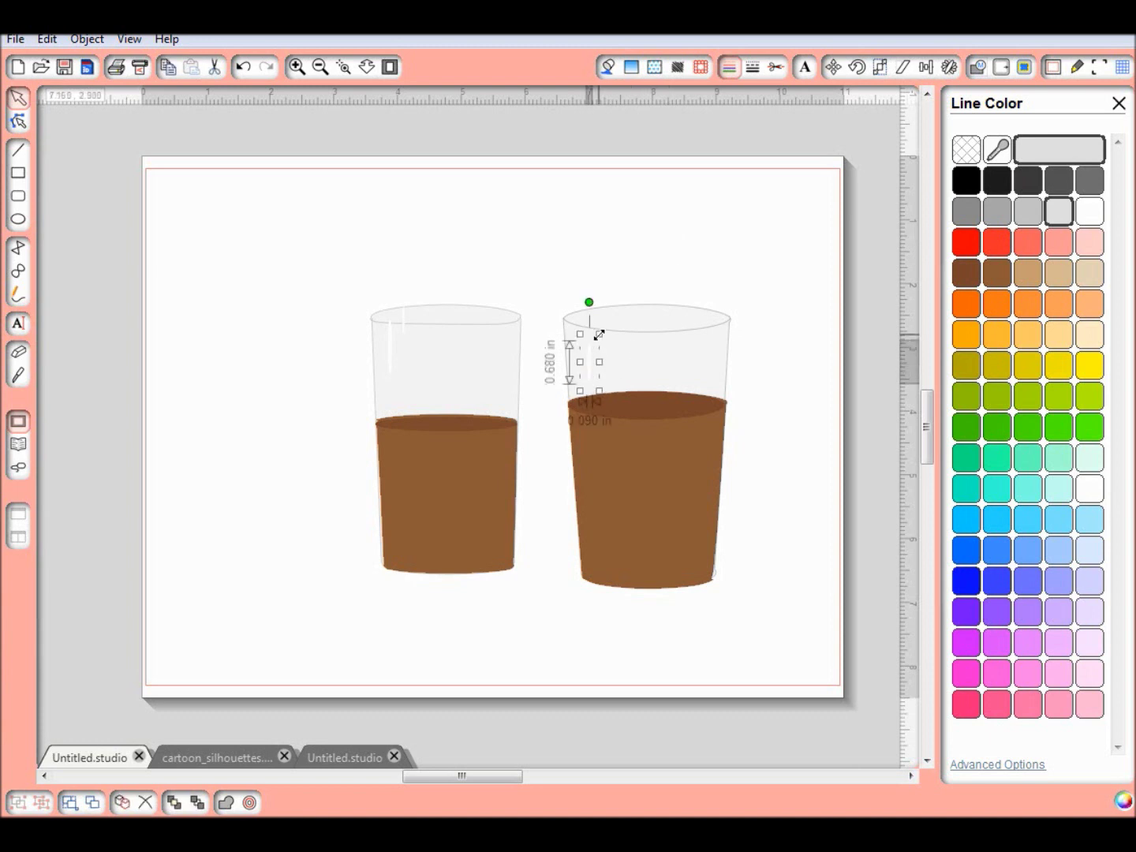
left_click_drag(600, 334, 599, 318)
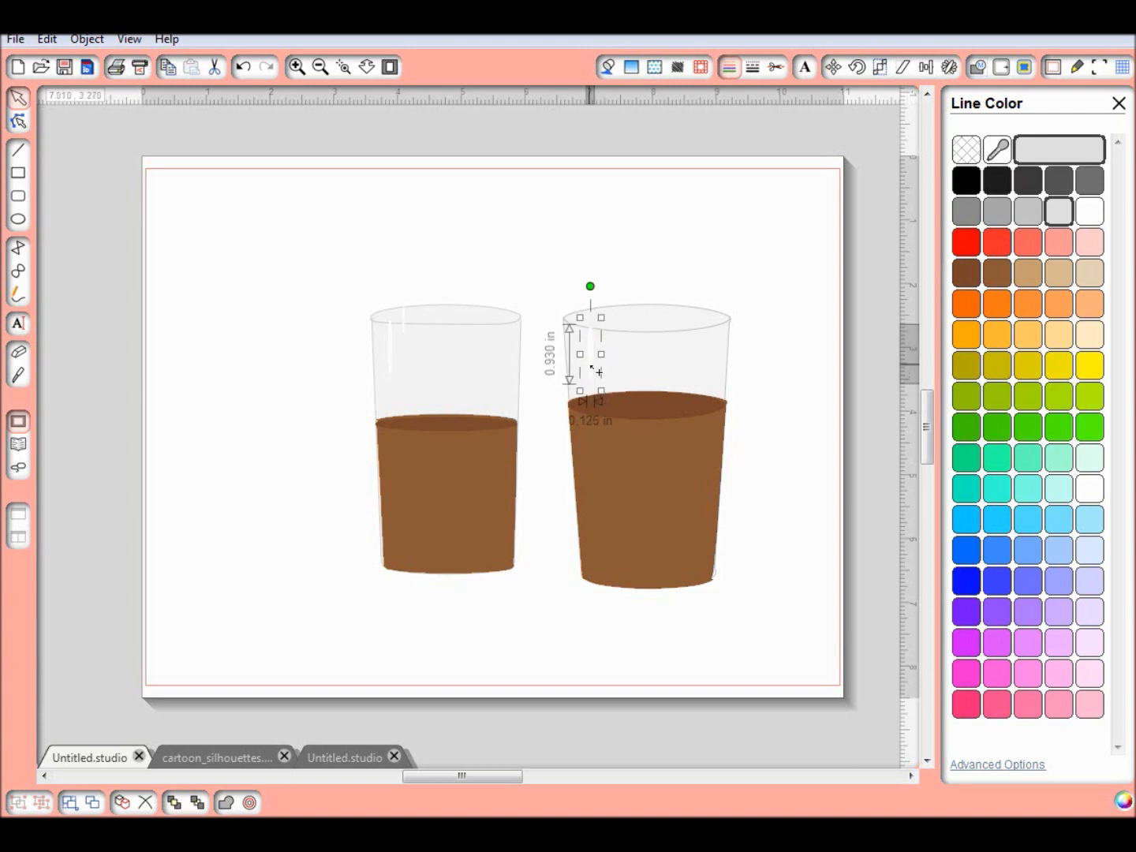
mouse_move(597, 374)
left_mouse_down()
mouse_move(599, 407)
mouse_move(619, 405)
mouse_move(619, 391)
mouse_move(589, 386)
left_mouse_up()
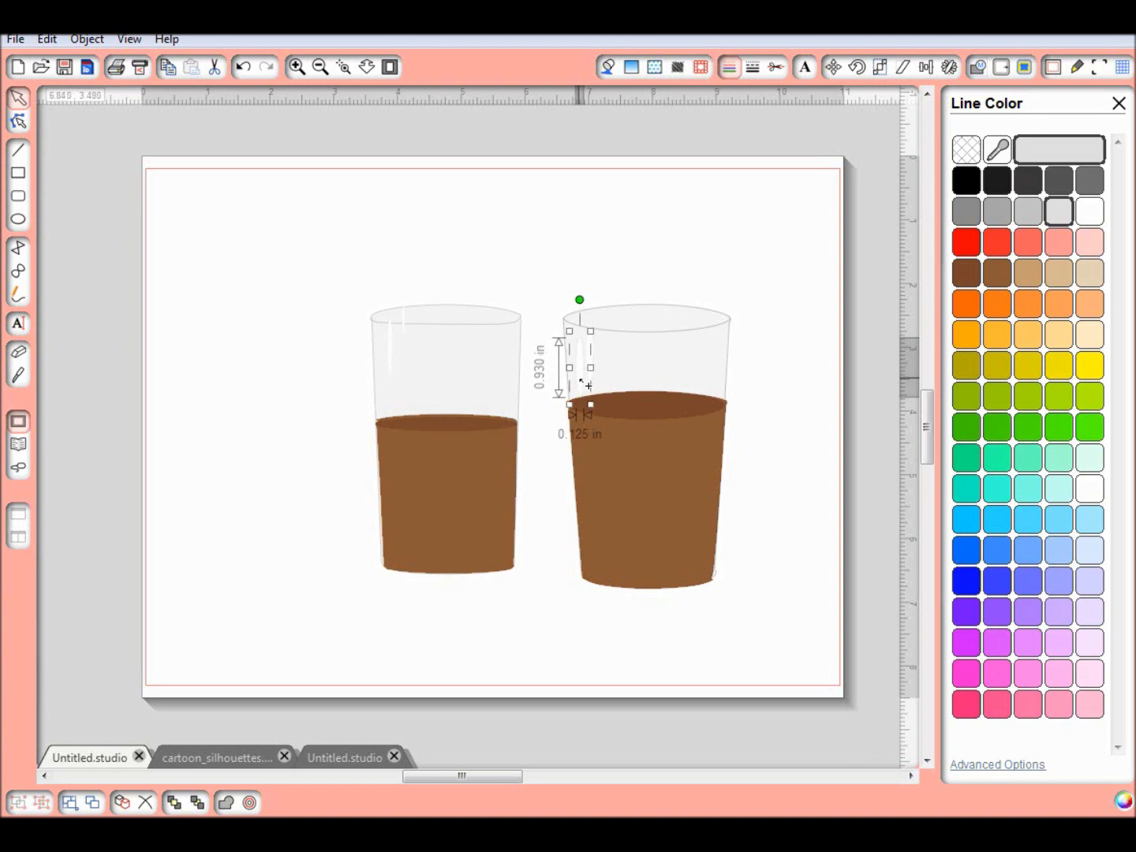
left_click_drag(591, 405, 586, 388)
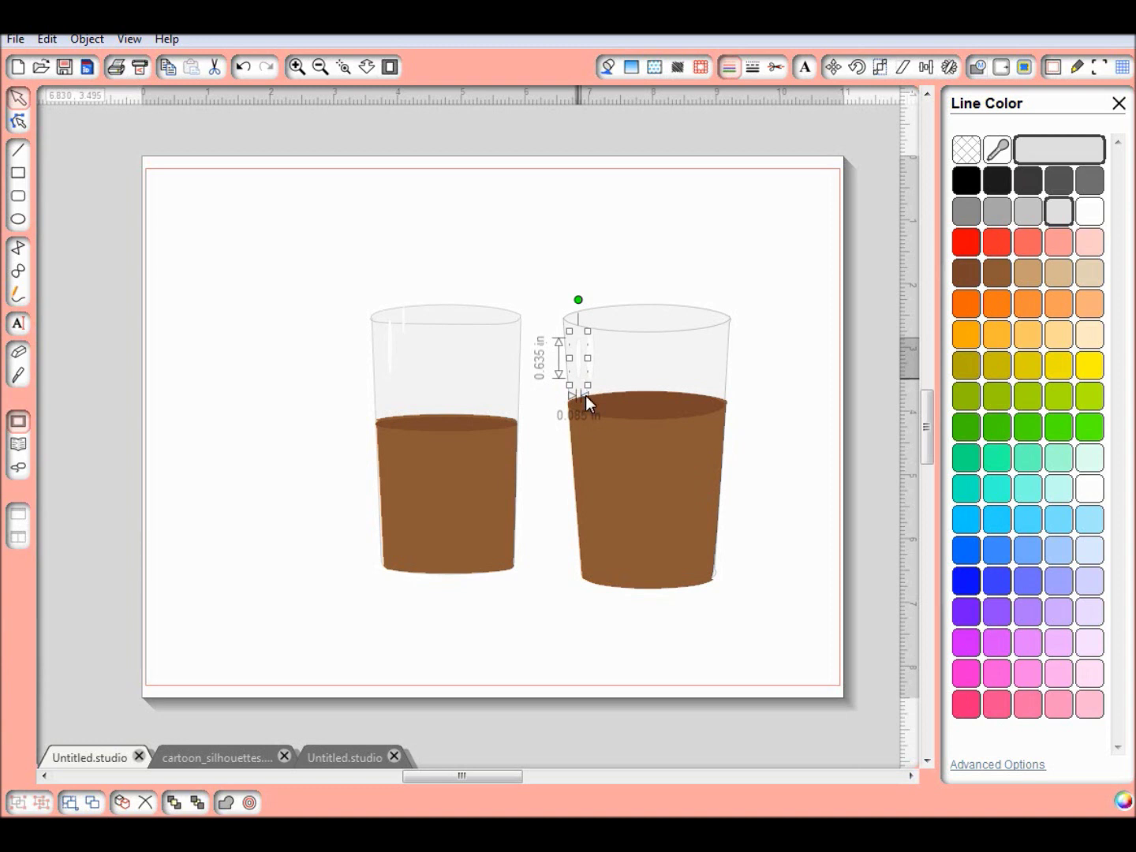
left_click(536, 612)
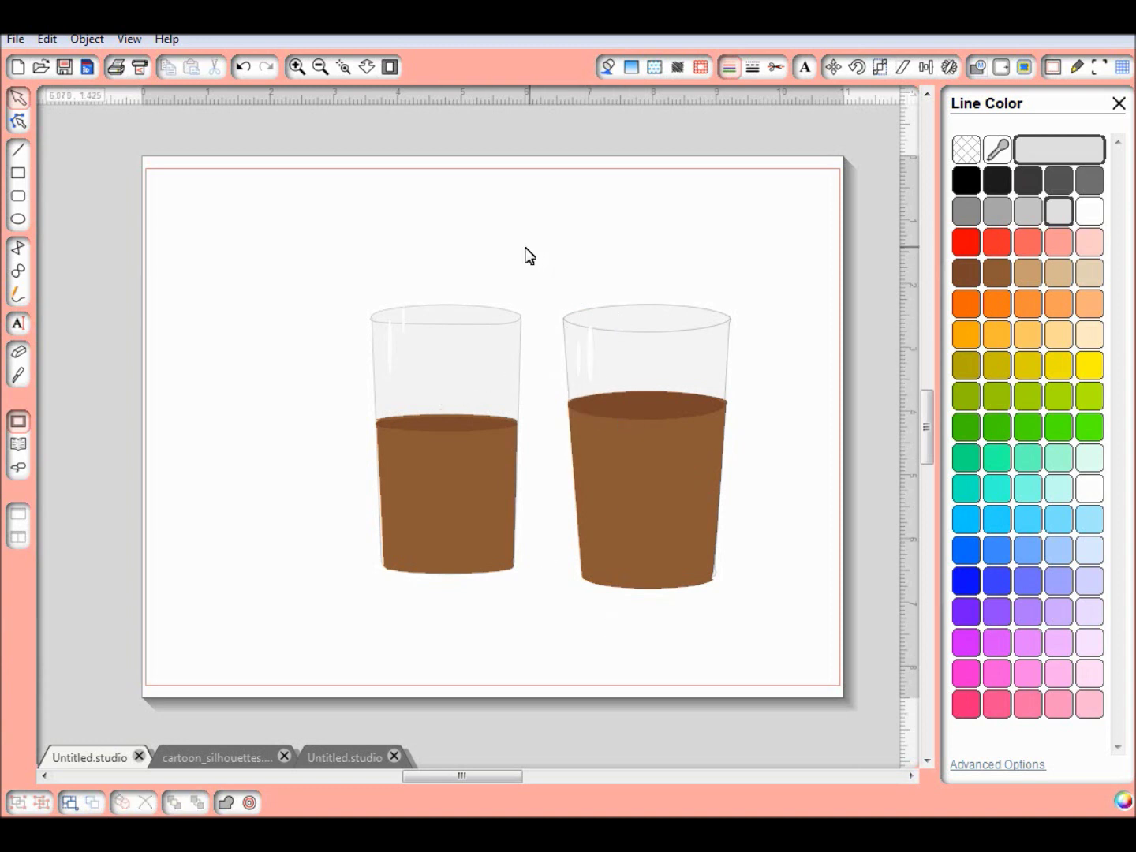
- Set the new glass's outline to Cut Edge and check the cut style of the liquid surface and liquid body
left_click(776, 65)
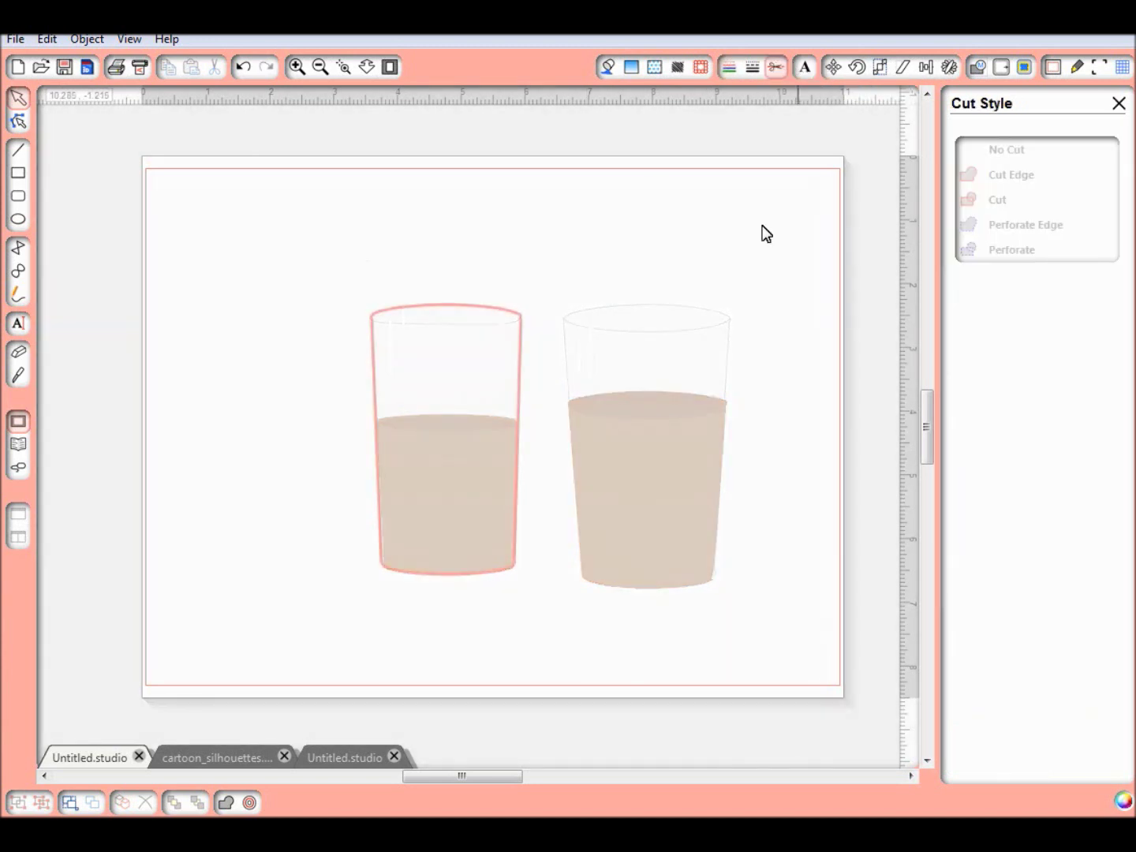
left_click(734, 358)
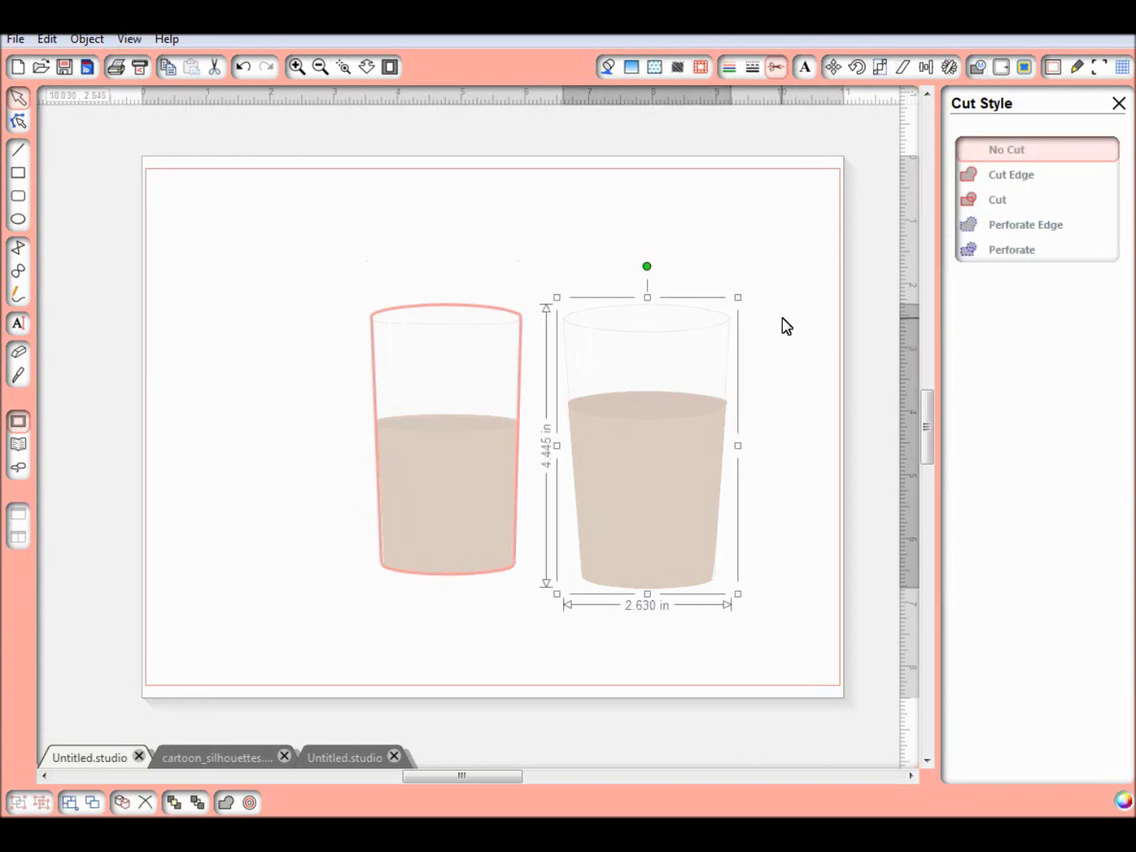
left_click(1021, 175)
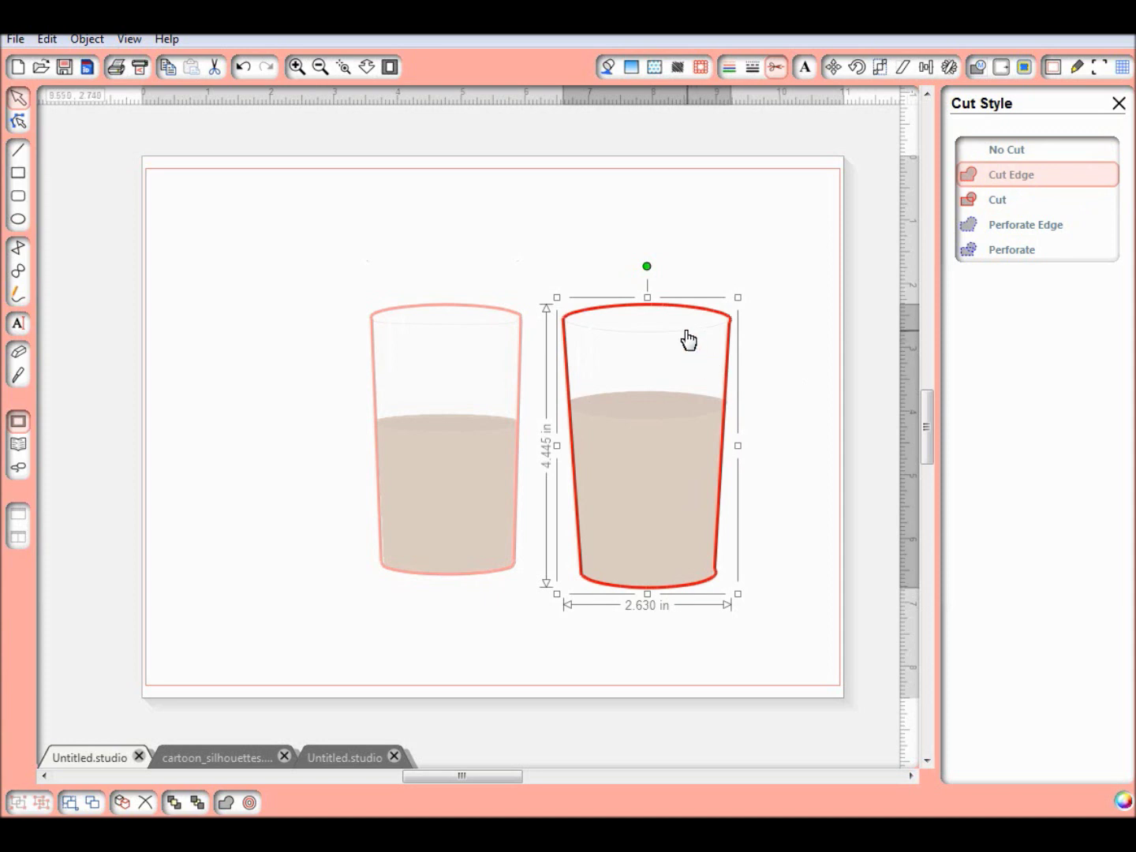
left_click(679, 420)
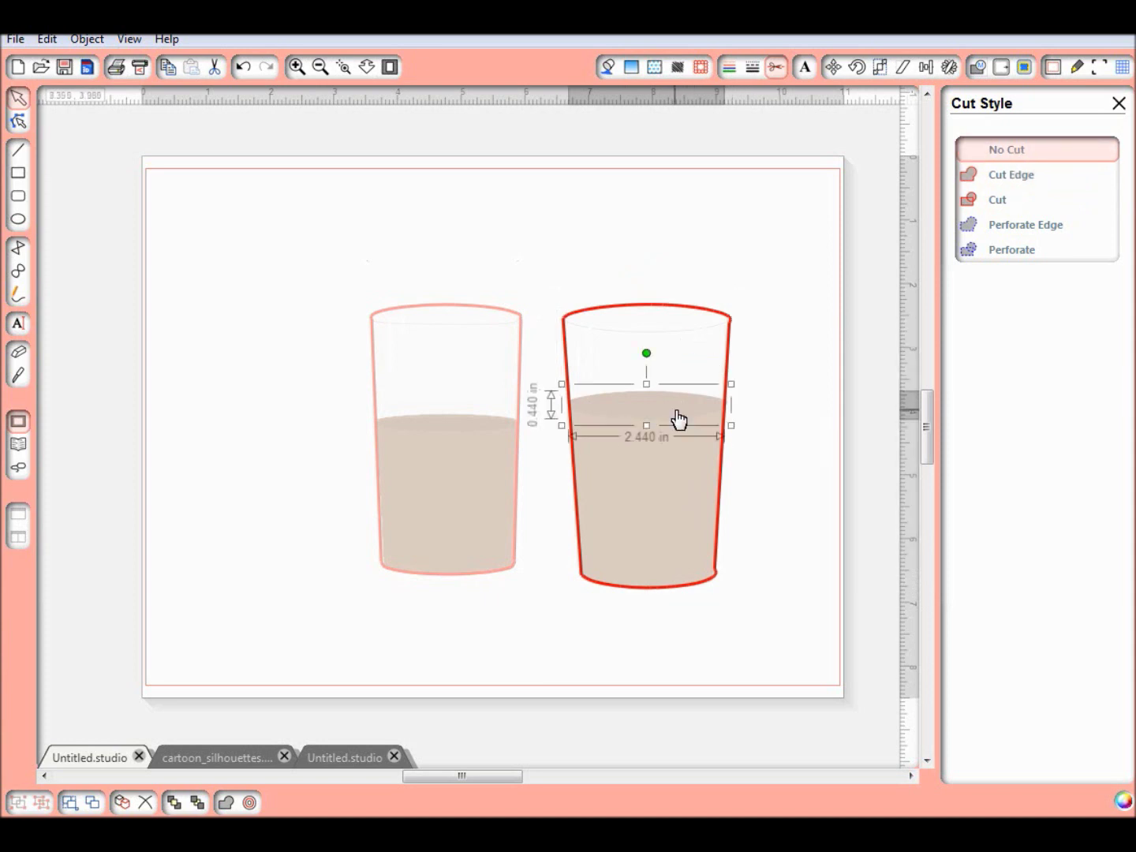
left_click(670, 515)
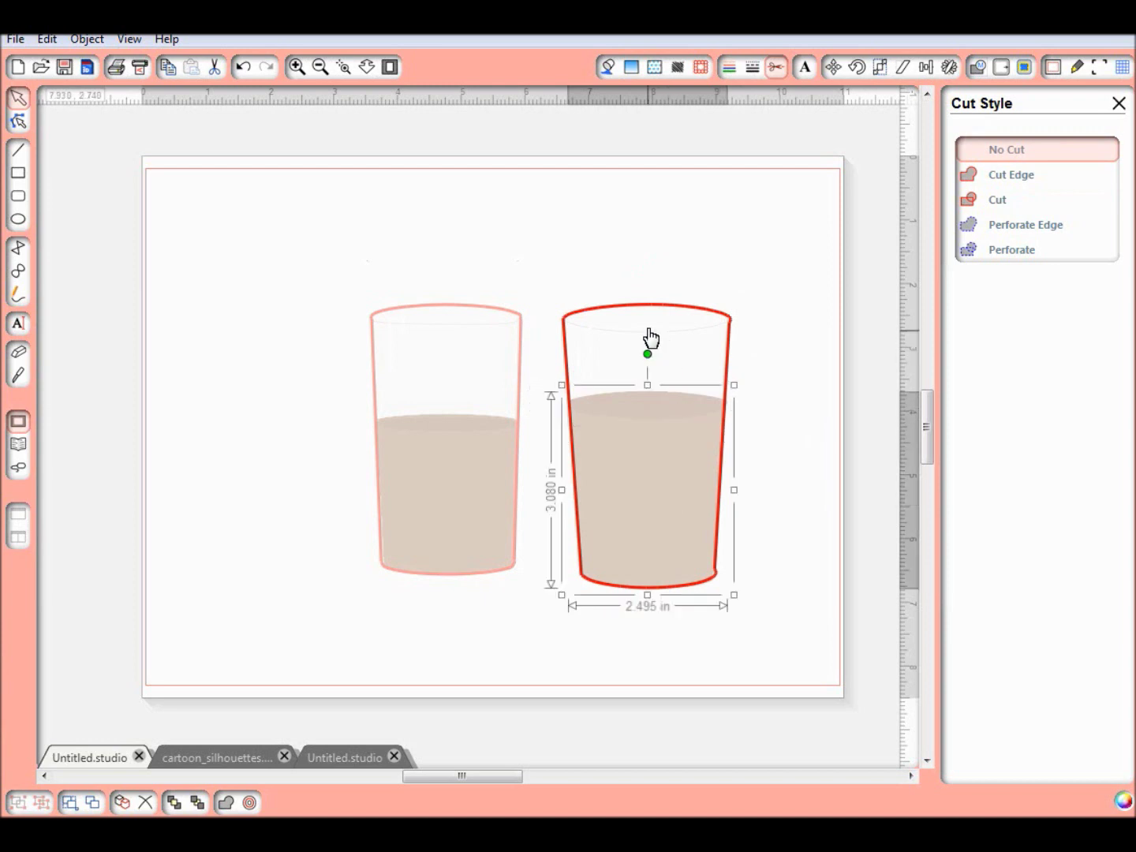
left_click(756, 259)
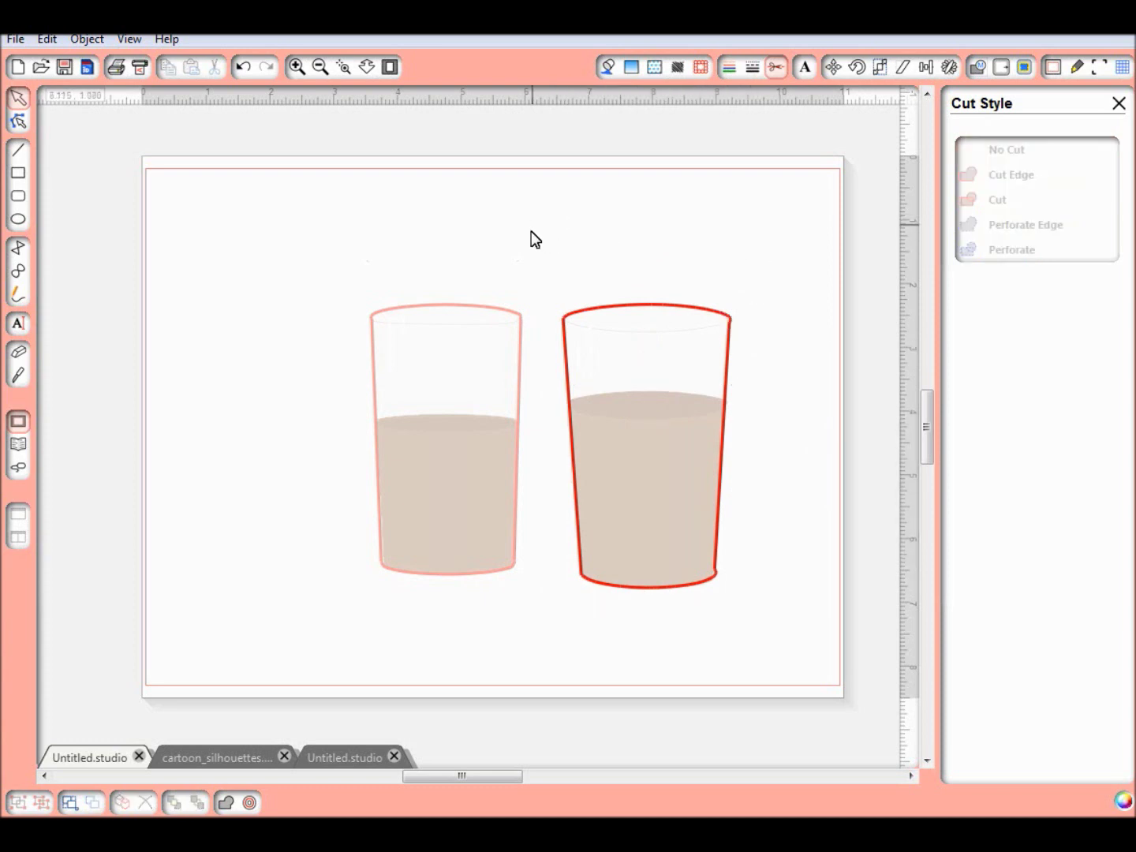
double_click(719, 582)
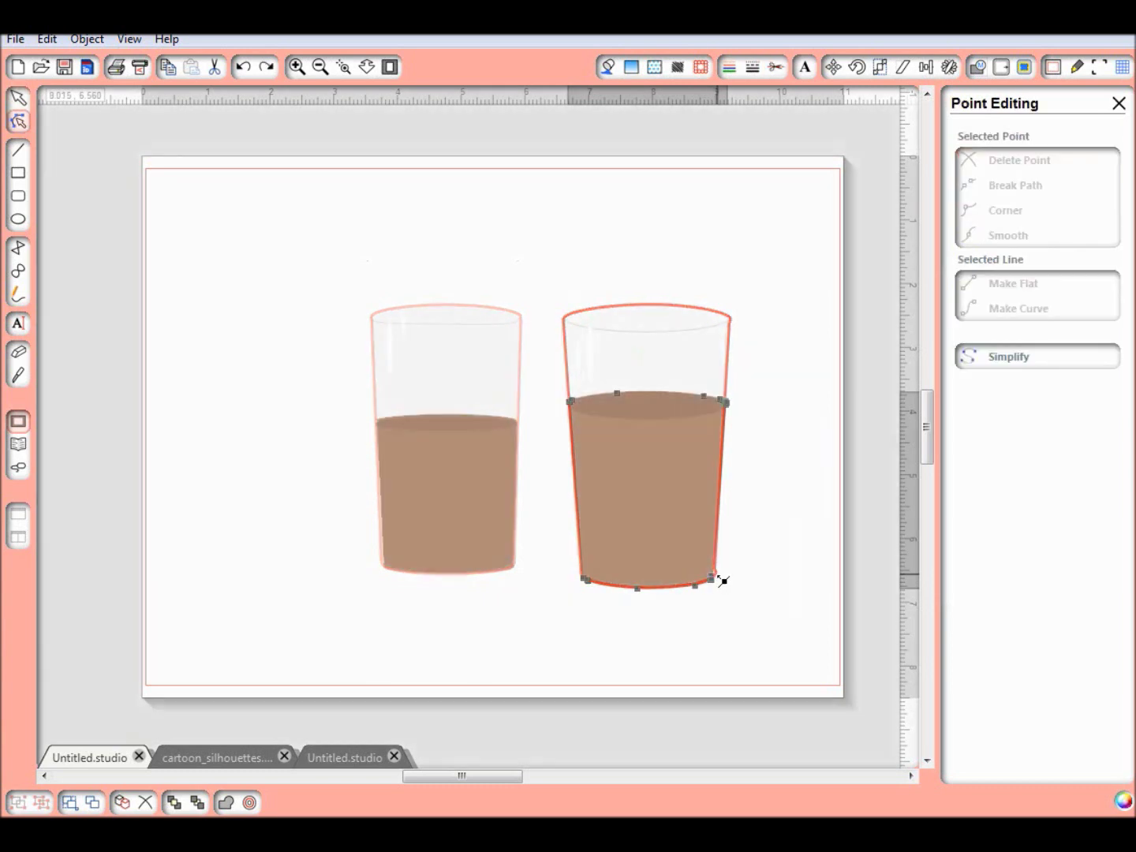
left_click(714, 579)
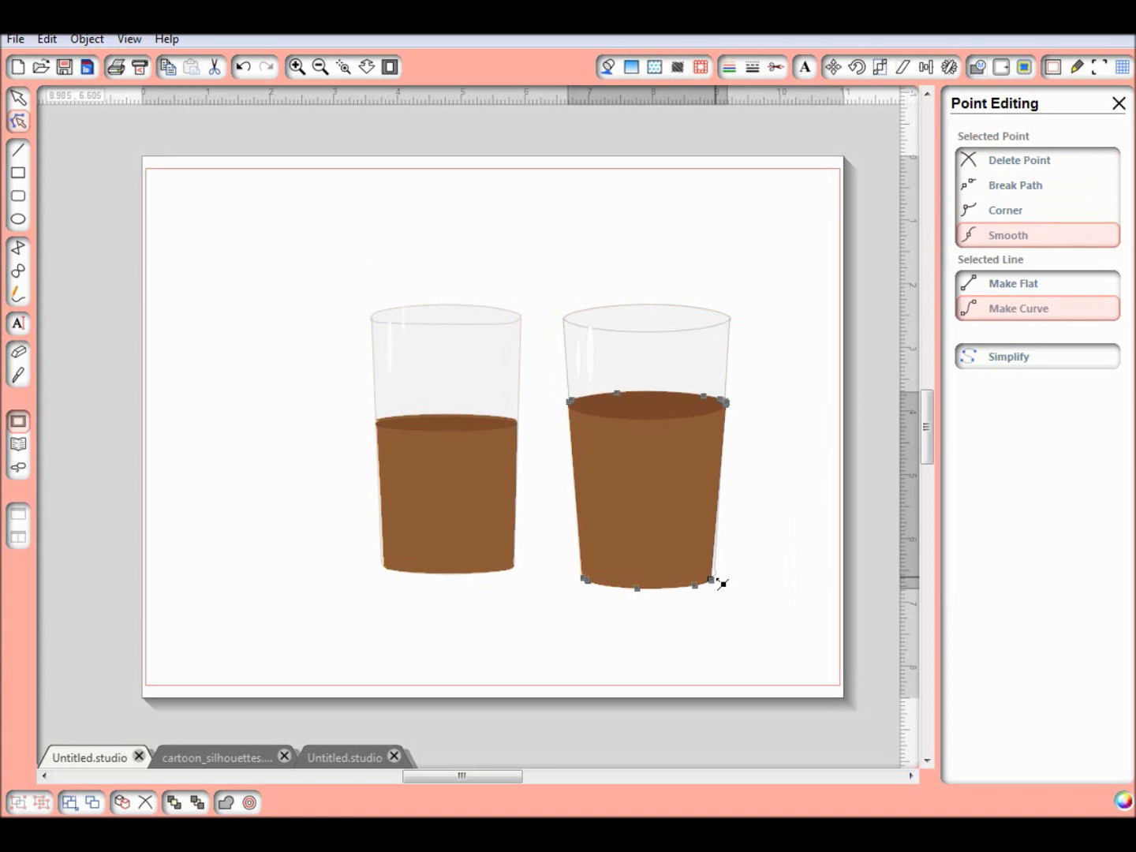
key("ctrl+z")
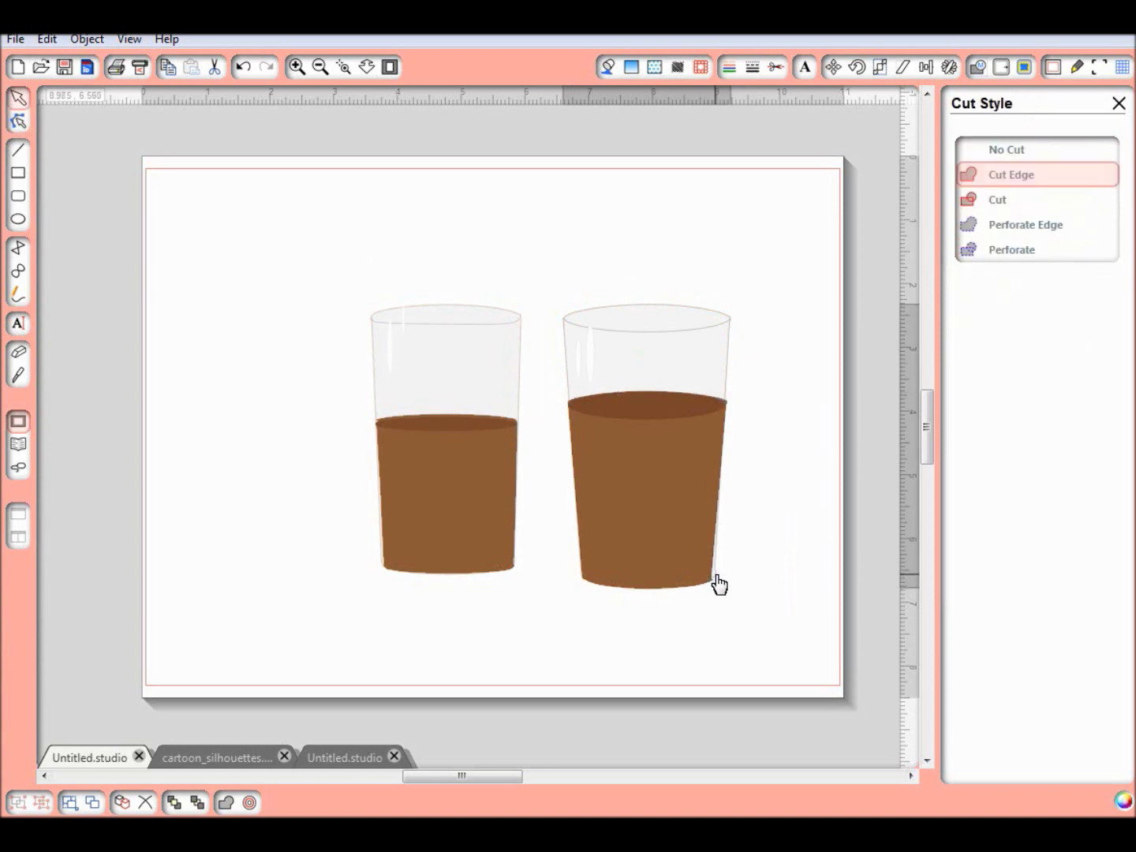
- Try to delete the edit point at the lower-right corner of the new glass's outline, and undo the deletion
left_click(718, 584)
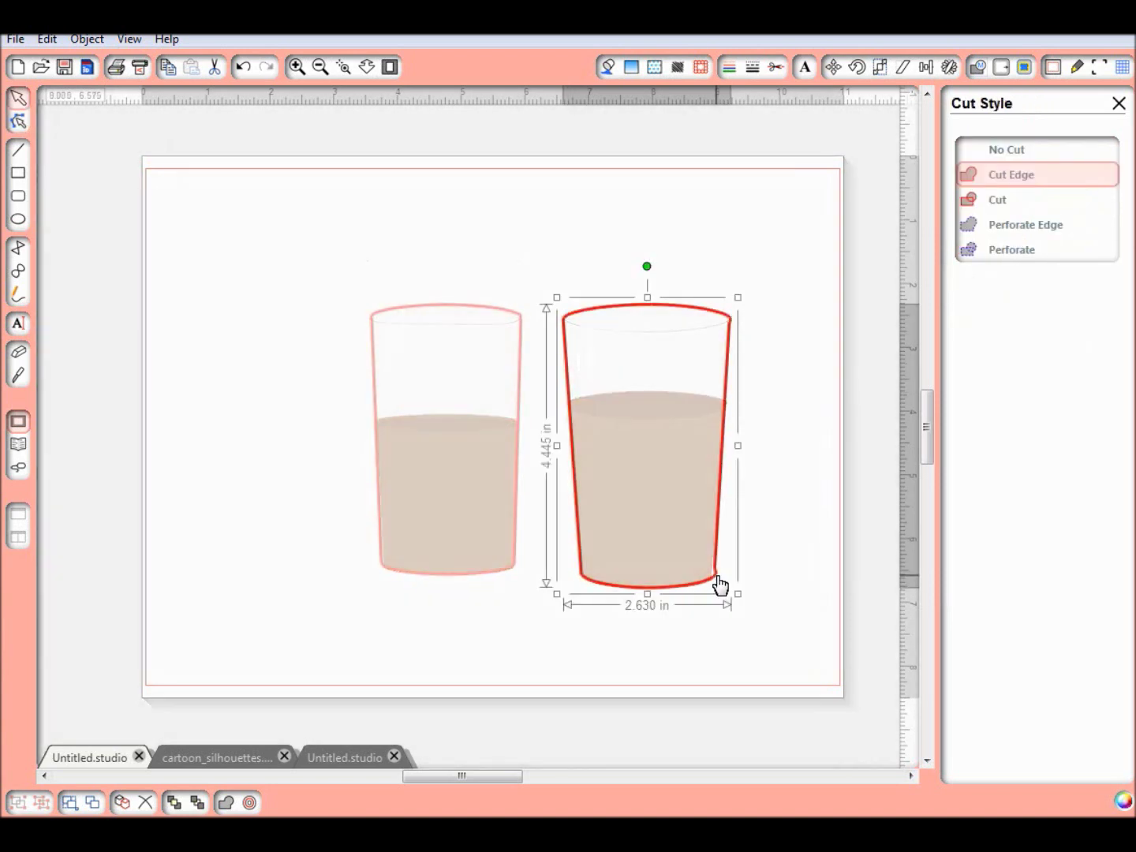
double_click(719, 584)
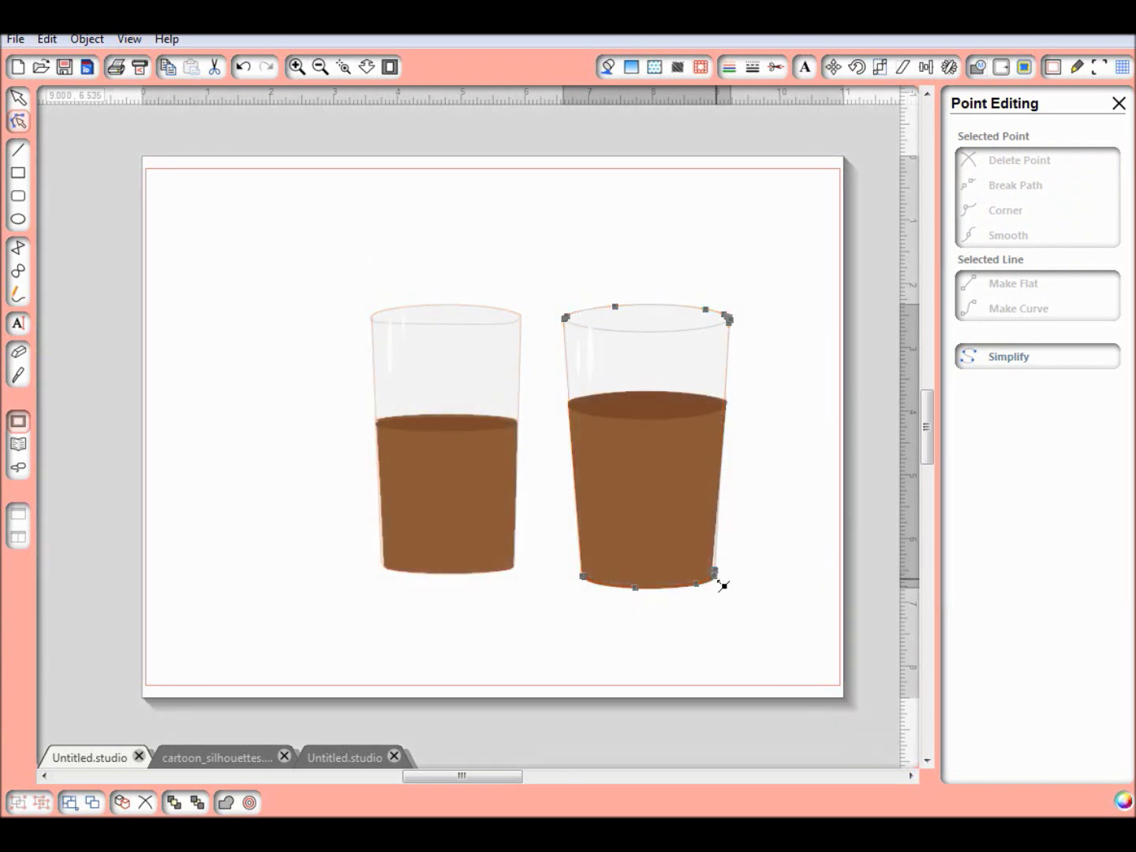
left_click(715, 575)
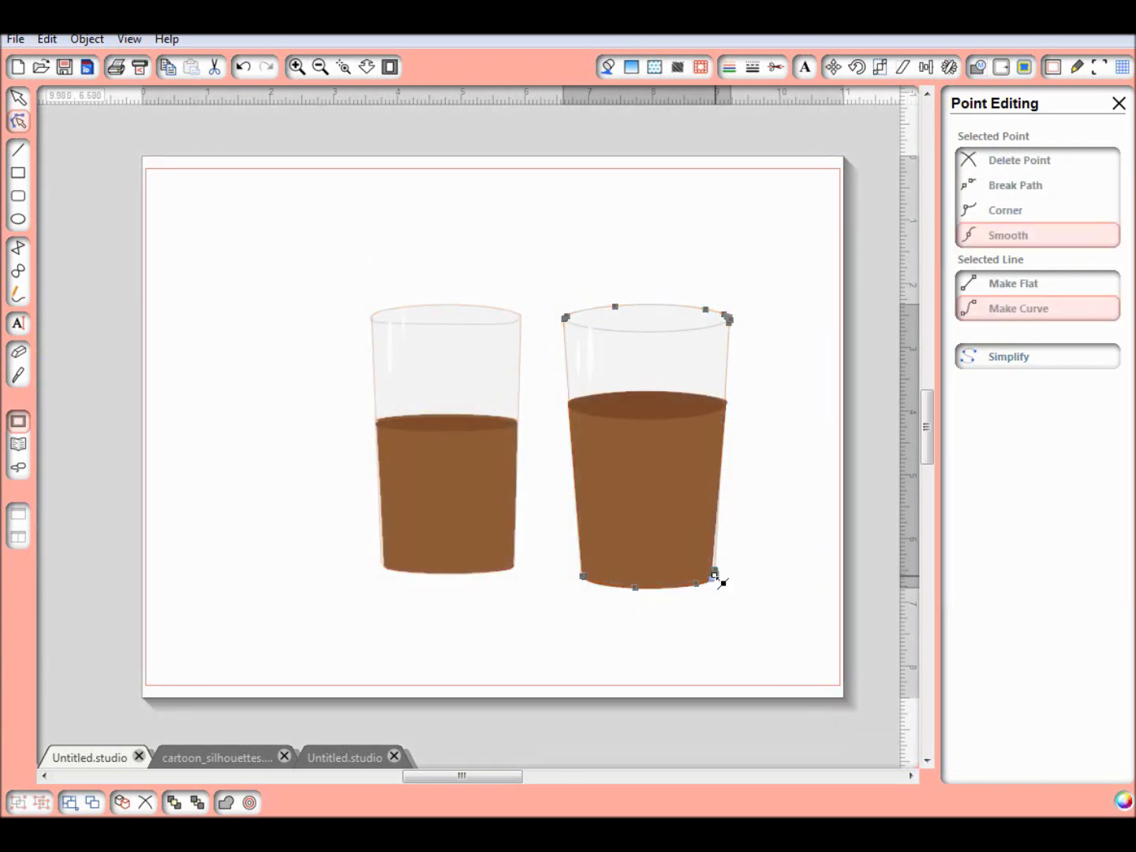
left_click(1040, 164)
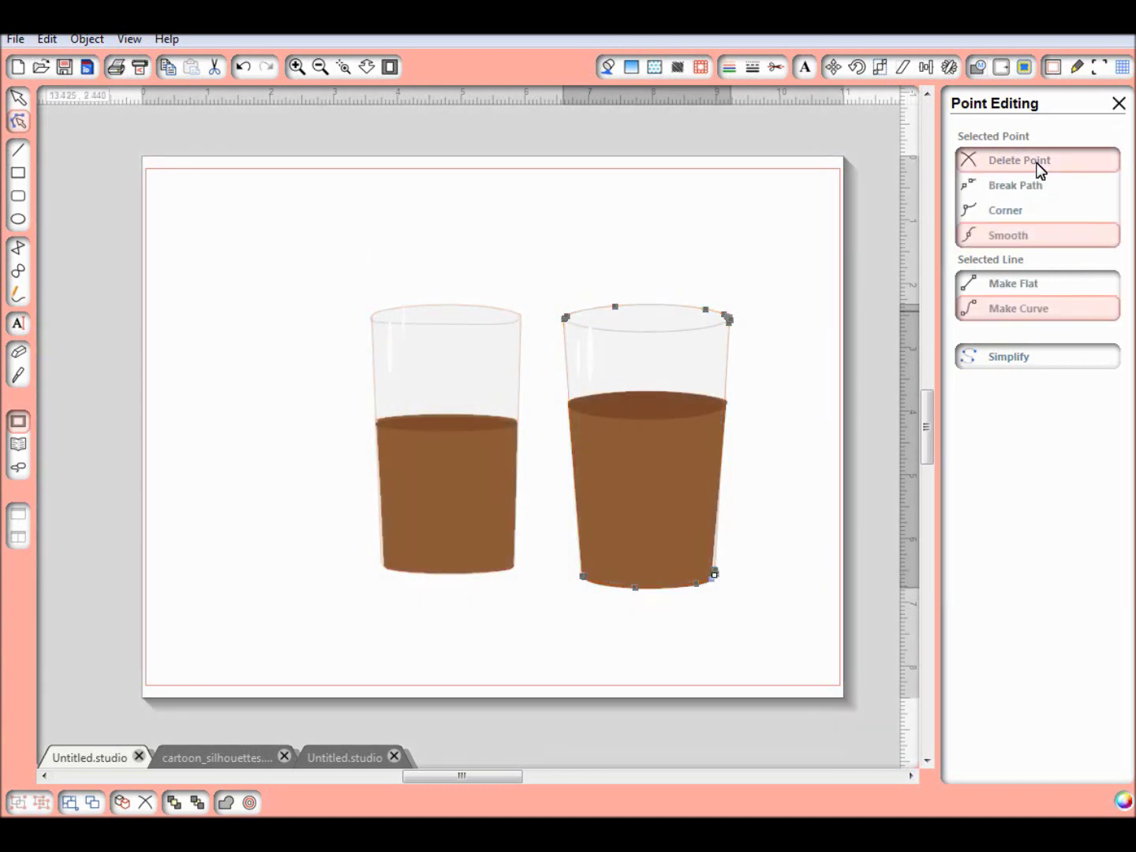
key("ctrl+z")
- Check the cut style of the new glass's liquid body, open the registration mark settings and clear the selection
left_click(660, 540)
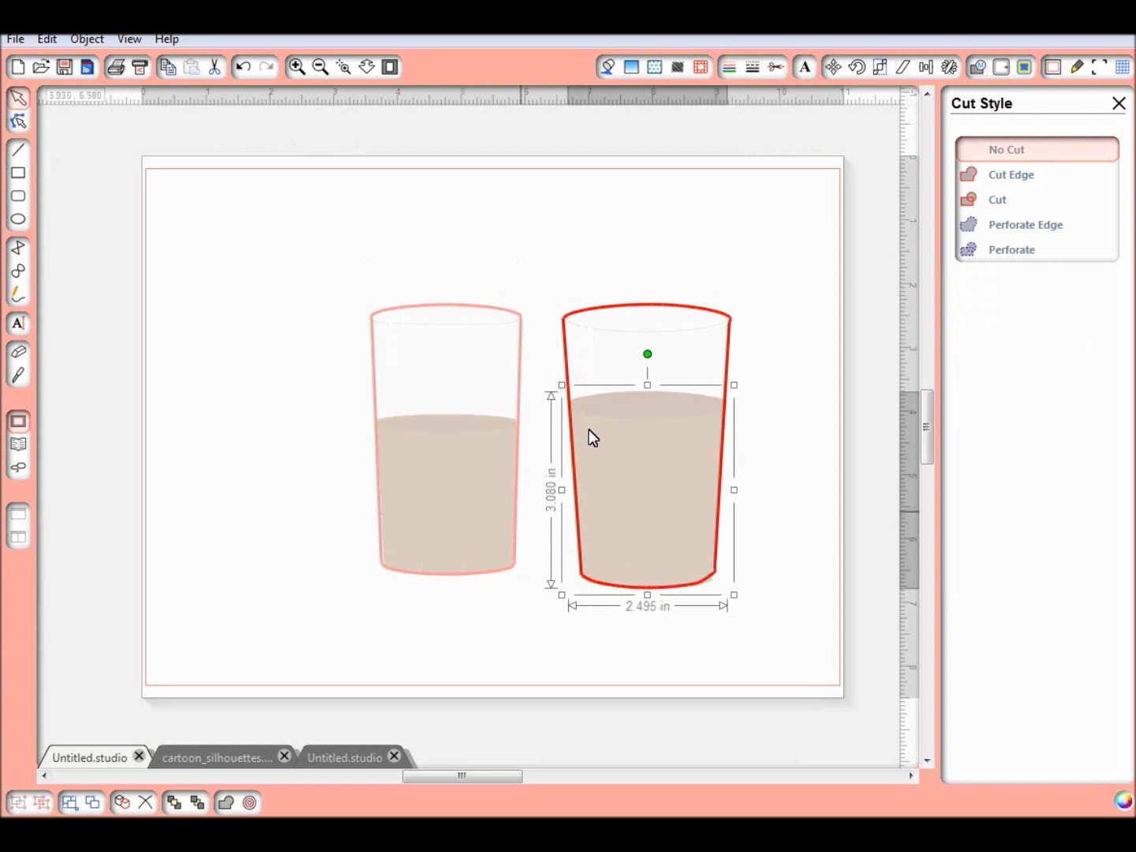
left_click(1093, 70)
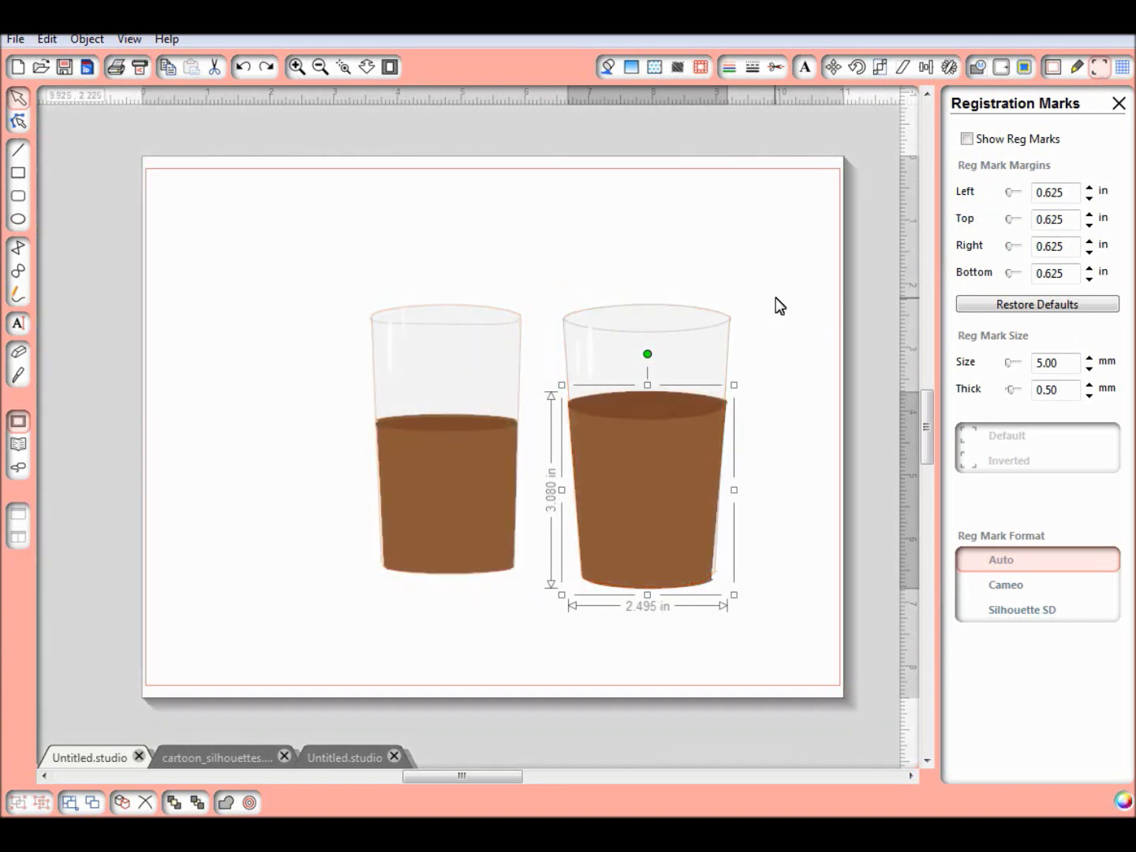
left_click(777, 331)
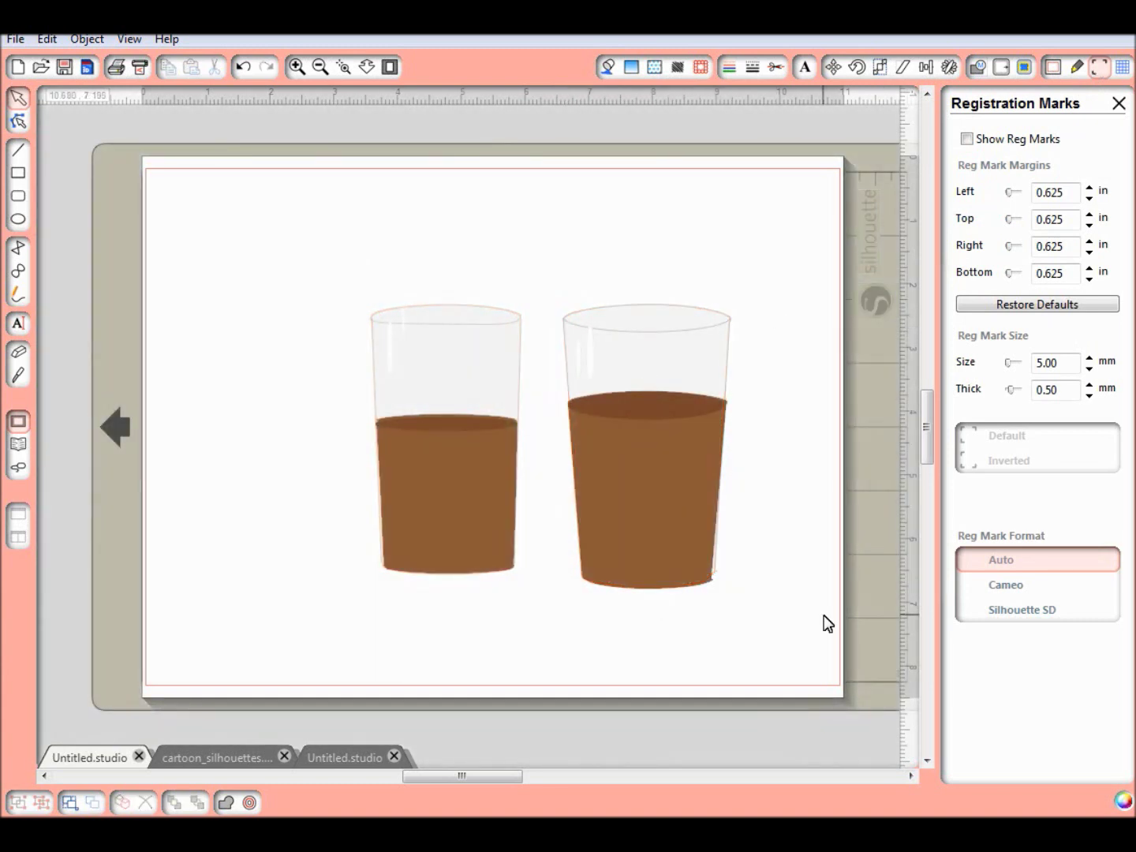